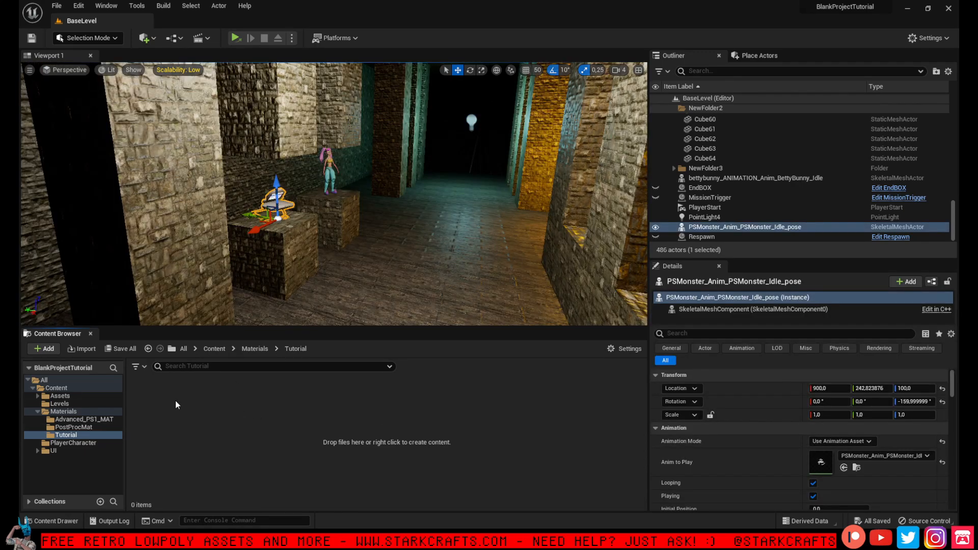
# Create a new material named GlasMAT in the Tutorial folder.
pyautogui.rightClick(176, 404)
pyautogui.moveTo(187, 391)
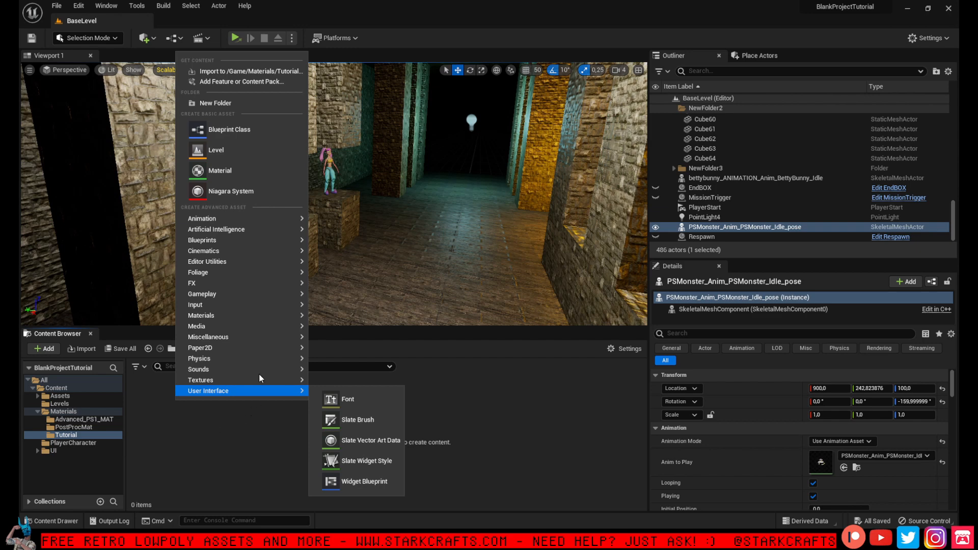
pyautogui.click(247, 170)
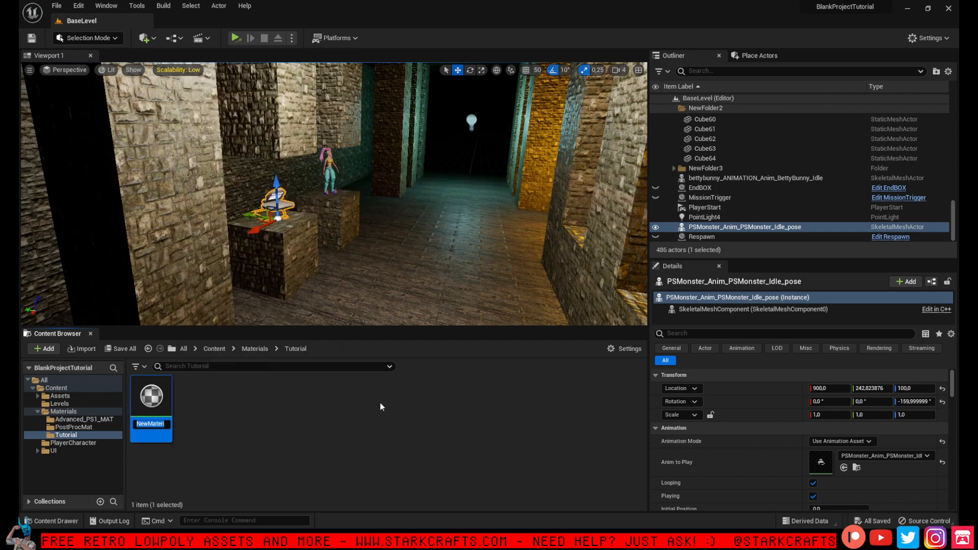
pyautogui.press('BackSpace')
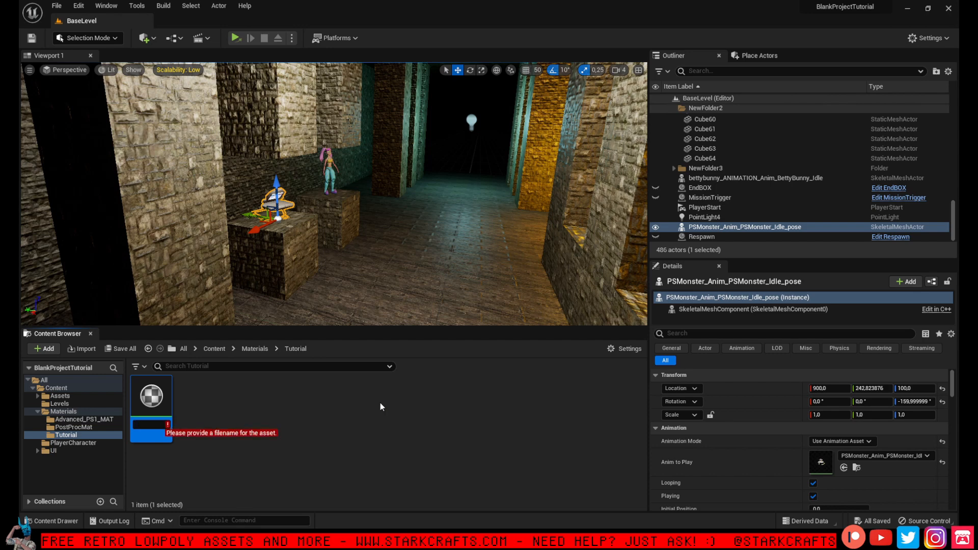
pyautogui.write('GlasMAT')
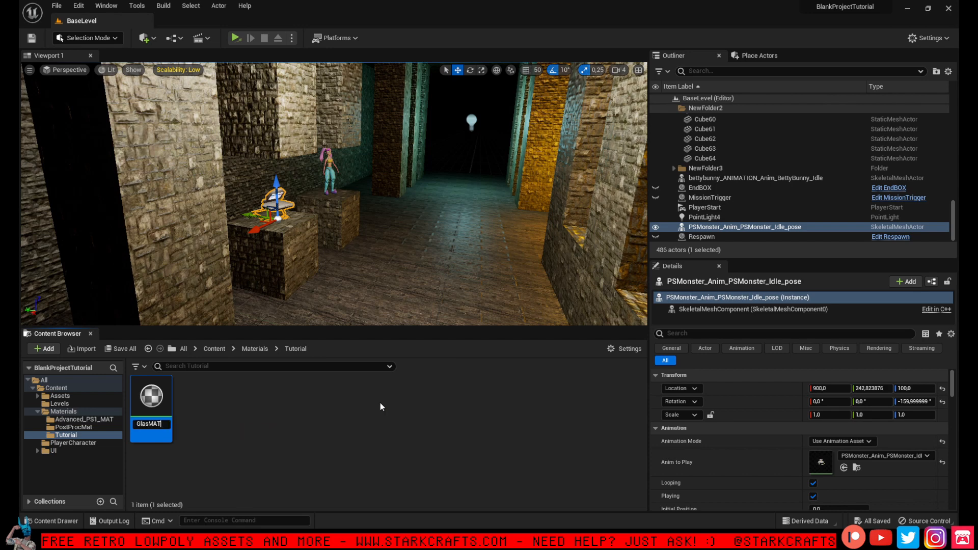
pyautogui.press('Return')
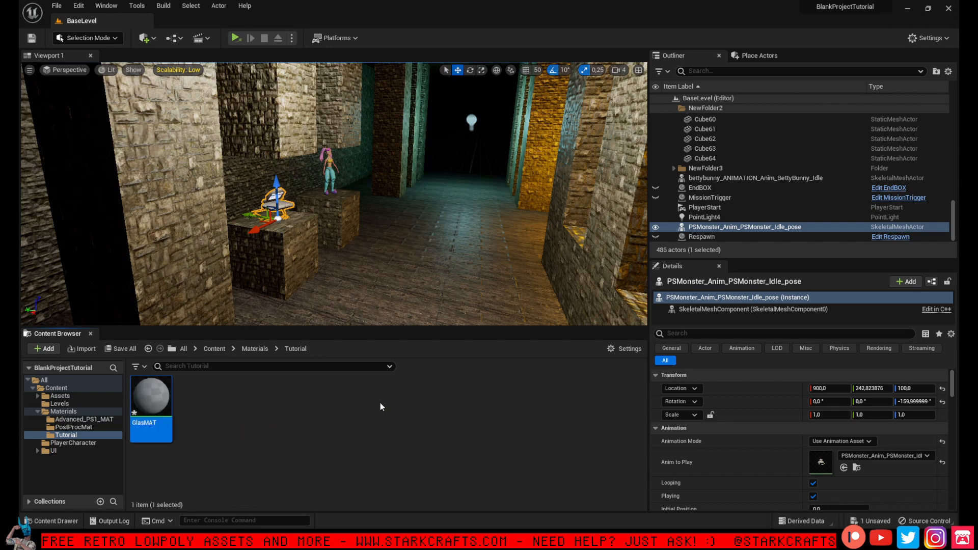
# Open the GlasMAT material for editing and show it on a plane primitive in an enlarged preview.
pyautogui.doubleClick(151, 400)
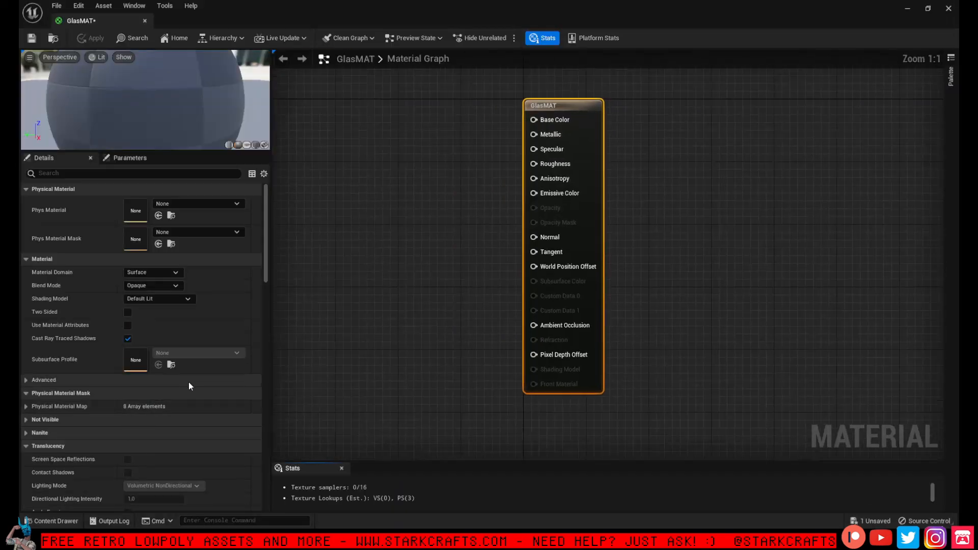
pyautogui.moveTo(351, 278); pyautogui.dragTo(504, 259, button='right')
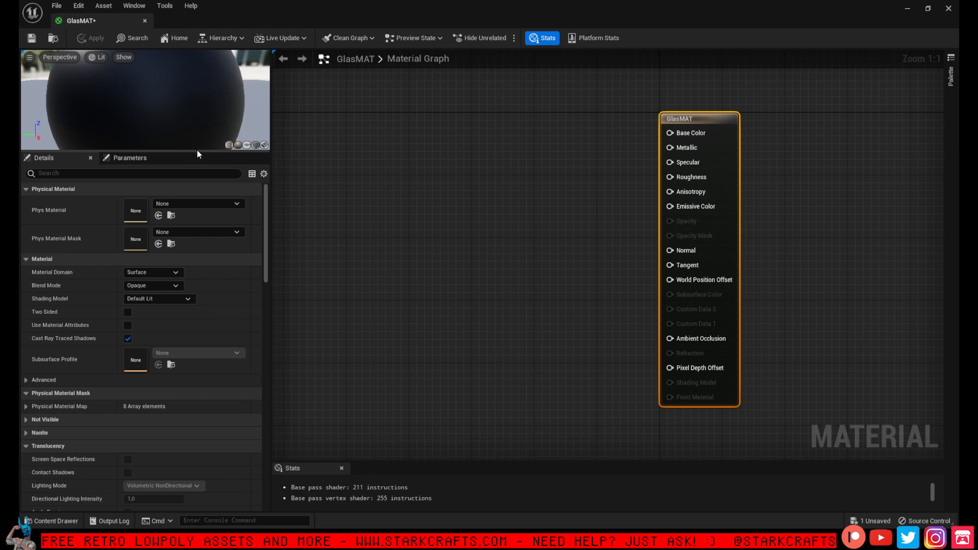
pyautogui.moveTo(197, 151); pyautogui.dragTo(205, 247)
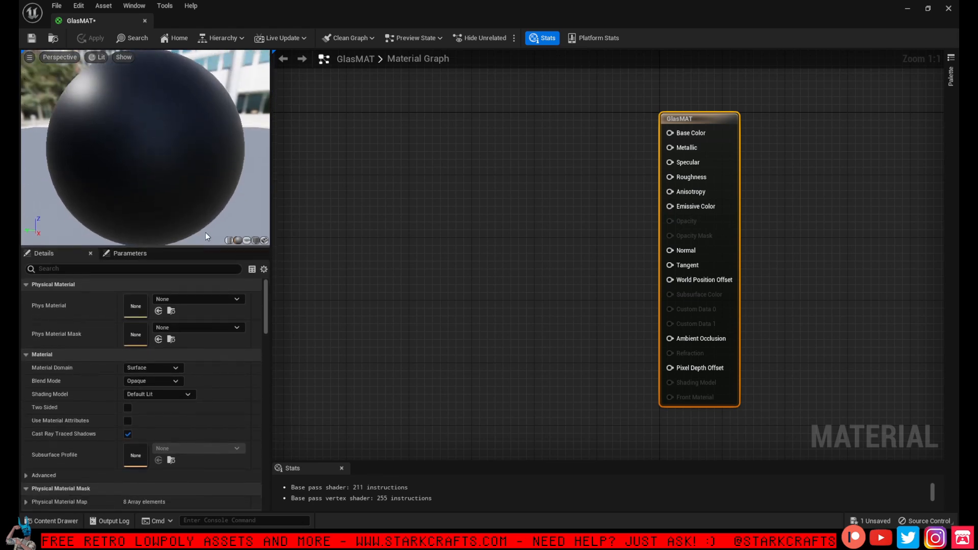
pyautogui.scroll(-3, 174, 198)
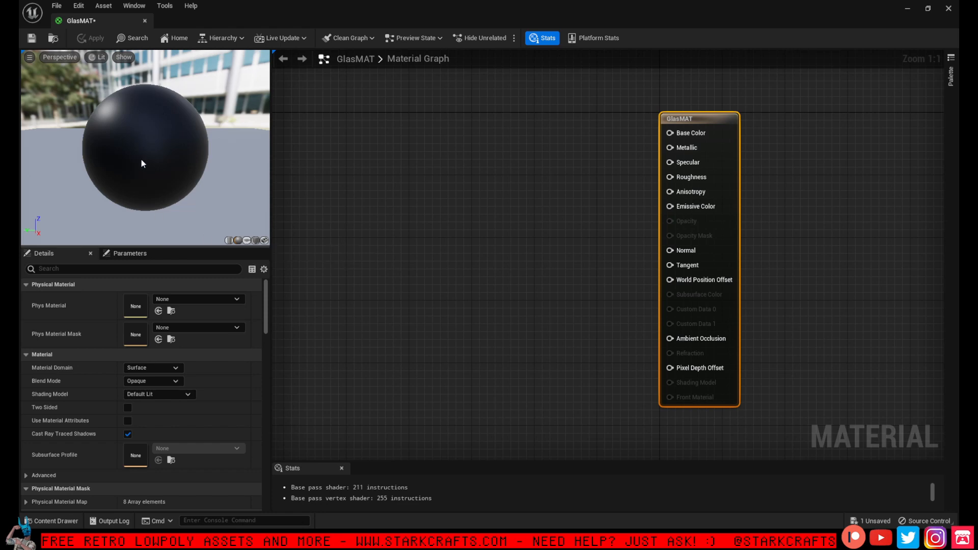
pyautogui.click(247, 240)
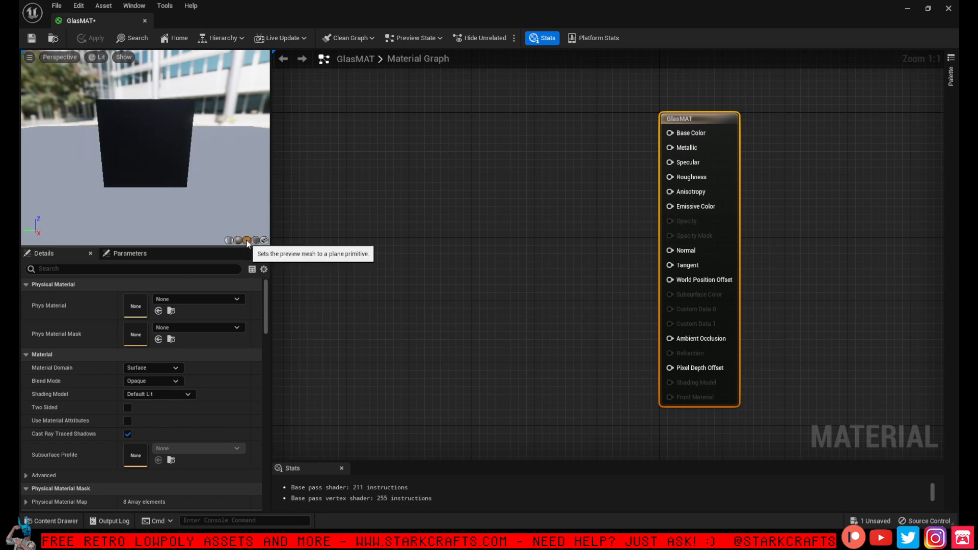
pyautogui.moveTo(153, 163); pyautogui.dragTo(122, 133)
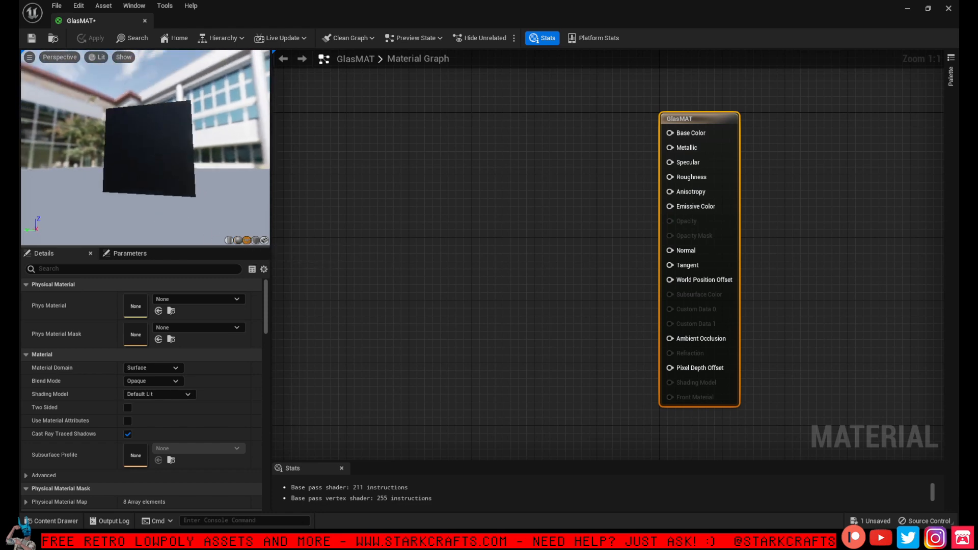
pyautogui.scroll(4, 156, 149)
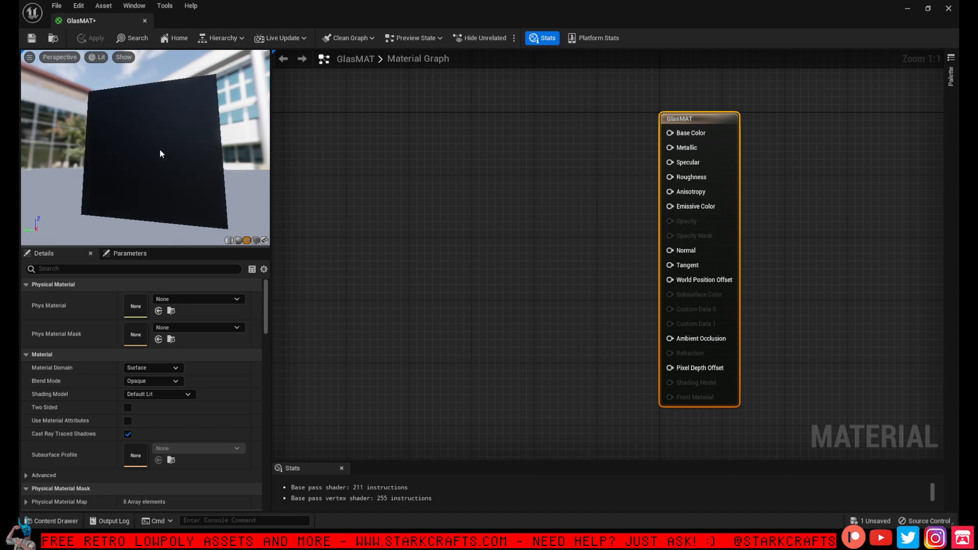
pyautogui.moveTo(171, 164); pyautogui.dragTo(164, 185)
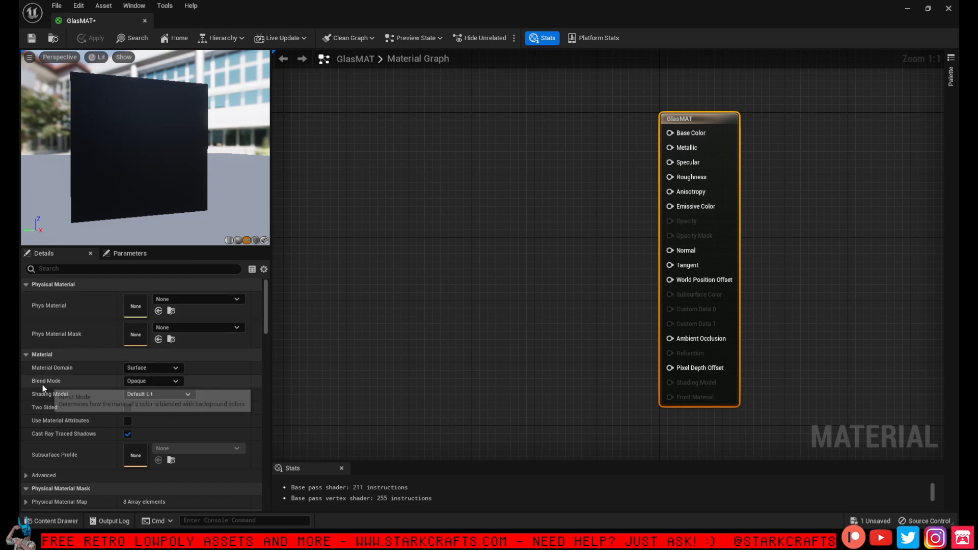
# Set the material's blend mode to Translucent and make it two-sided, checking the preview plane from both sides.
pyautogui.click(160, 380)
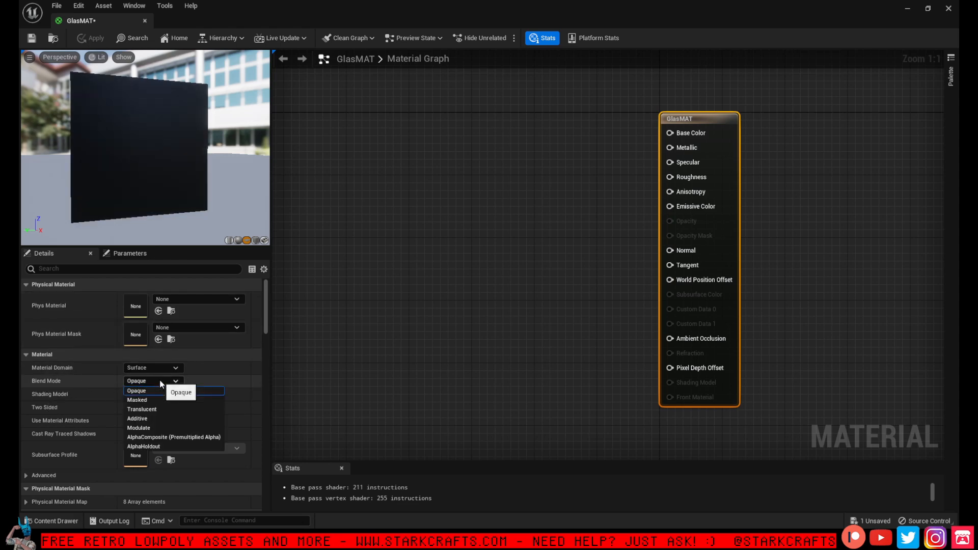
pyautogui.click(164, 410)
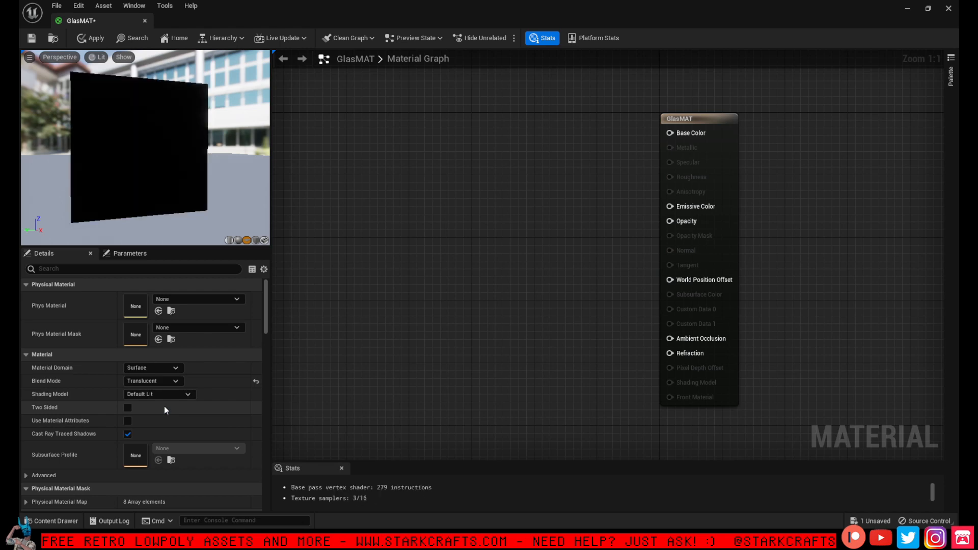
pyautogui.click(128, 407)
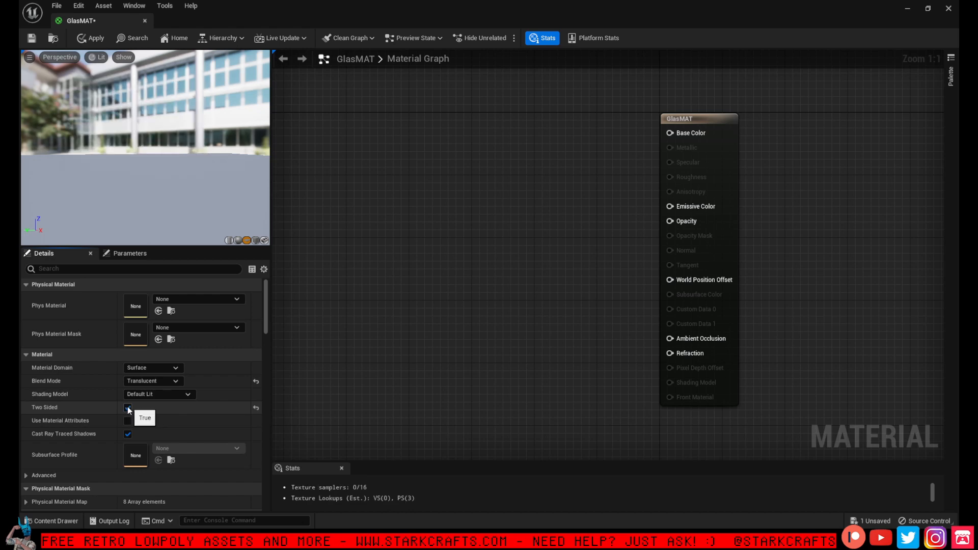
pyautogui.moveTo(102, 175); pyautogui.dragTo(230, 78)
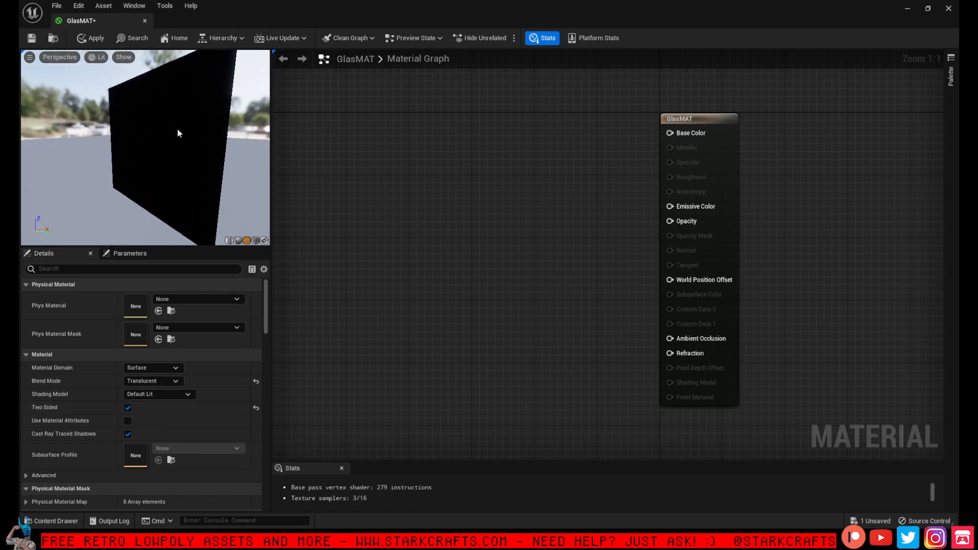
pyautogui.moveTo(185, 188); pyautogui.dragTo(127, 183)
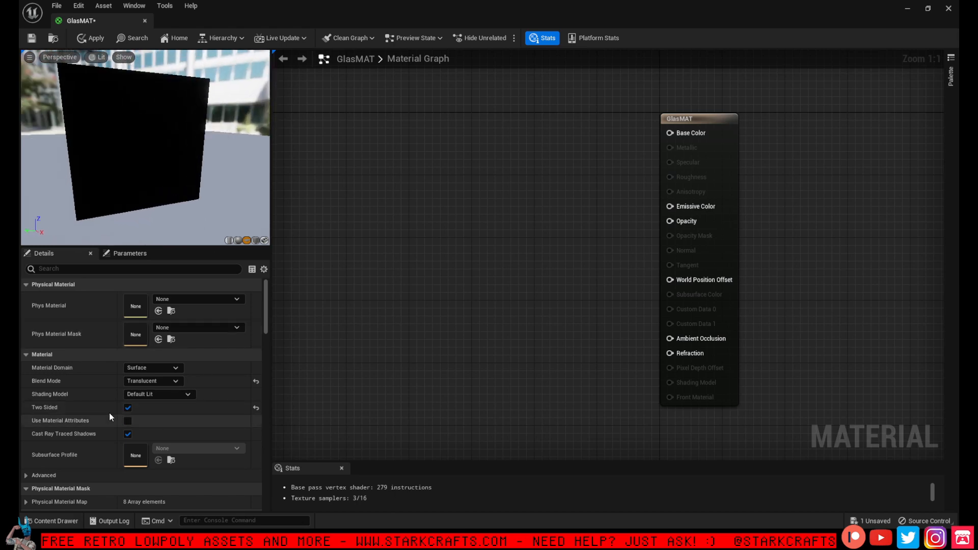
# Set the material's translucency lighting mode to Surface ForwardShading and check the preview plane.
pyautogui.scroll(-4, 207, 411)
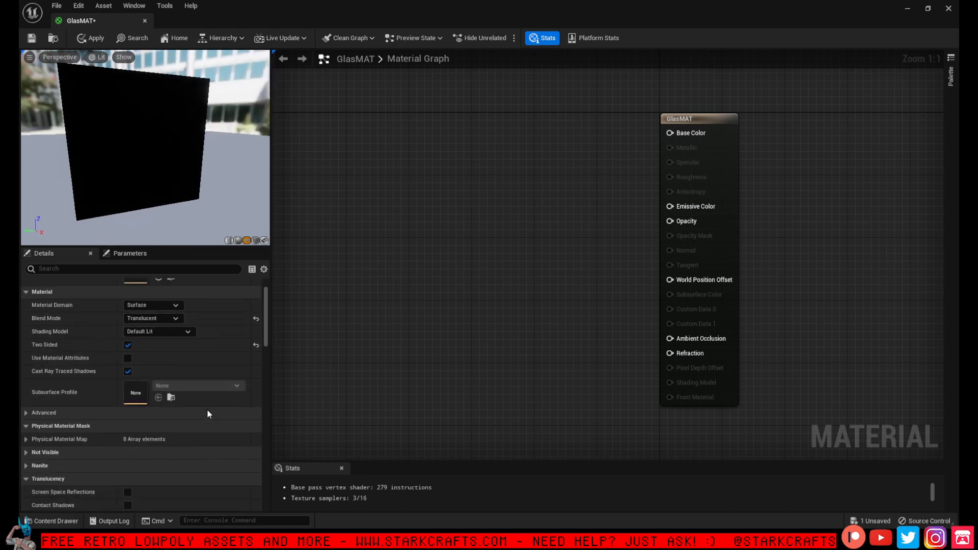
pyautogui.scroll(-3, 207, 411)
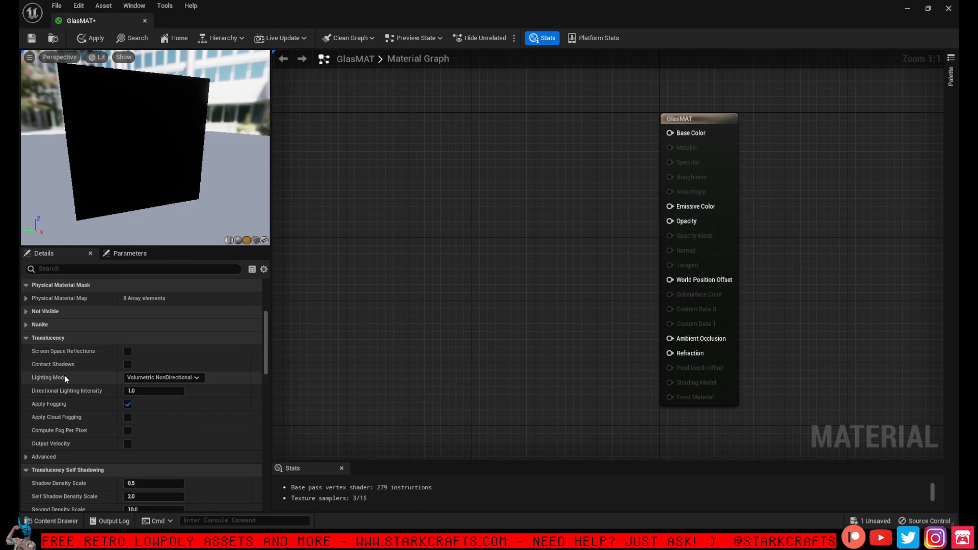
pyautogui.click(191, 380)
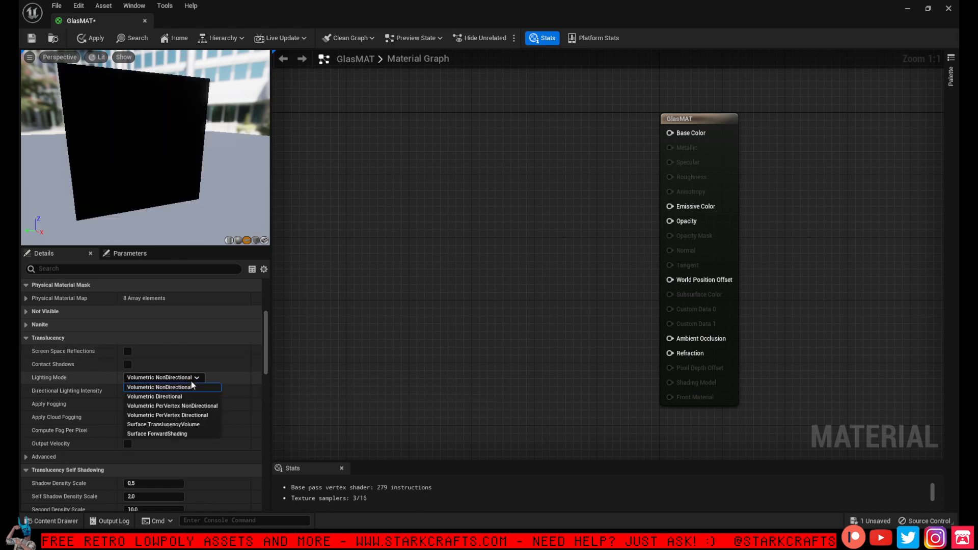
pyautogui.click(178, 434)
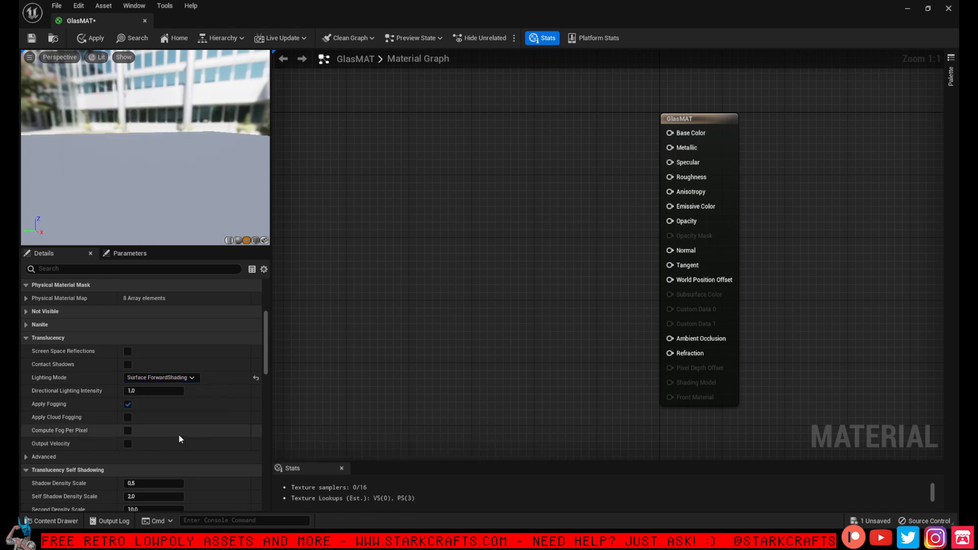
pyautogui.moveTo(163, 198); pyautogui.dragTo(135, 200)
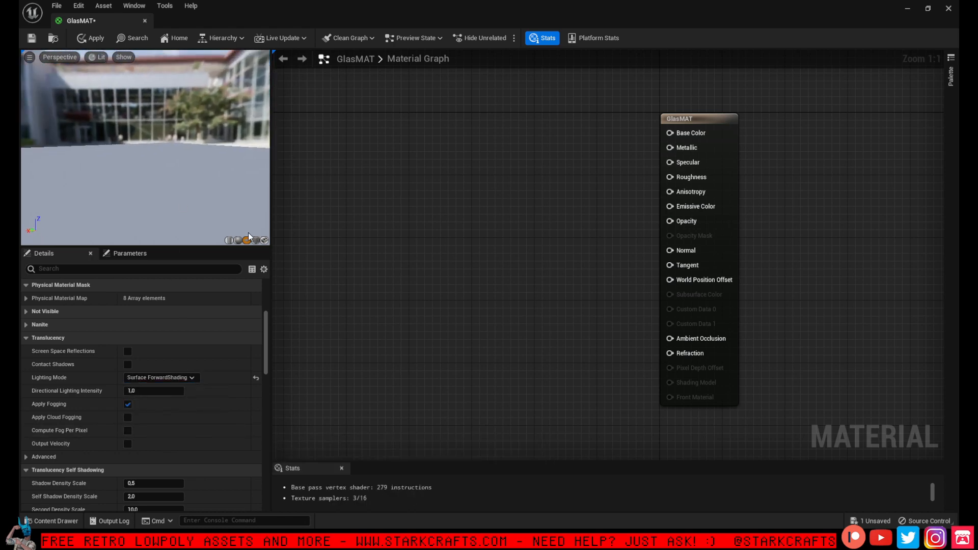
pyautogui.scroll(5, 229, 365)
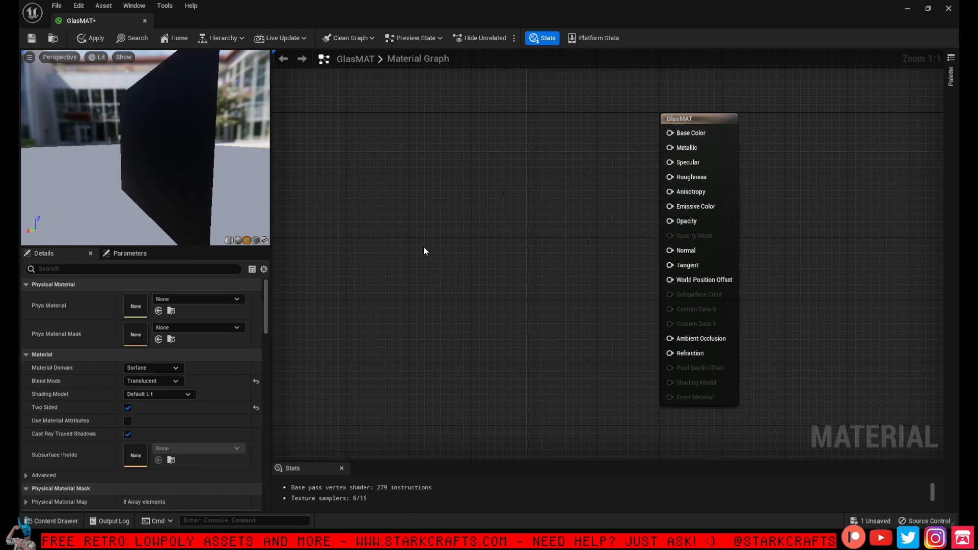
pyautogui.moveTo(142, 167); pyautogui.dragTo(142, 166)
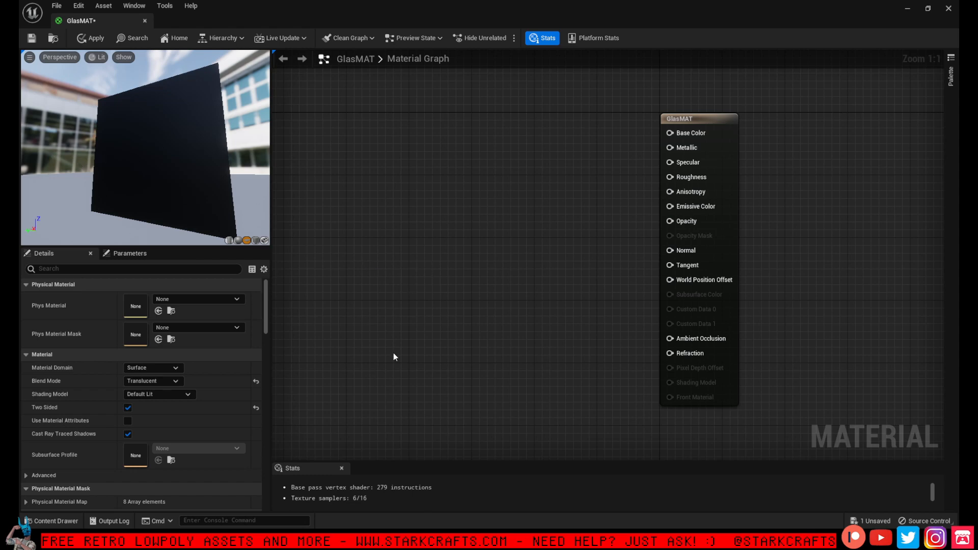
# Add a SpiralBlur-SceneTexture node to the material graph, beside the GlasMAT output node.
pyautogui.rightClick(415, 227)
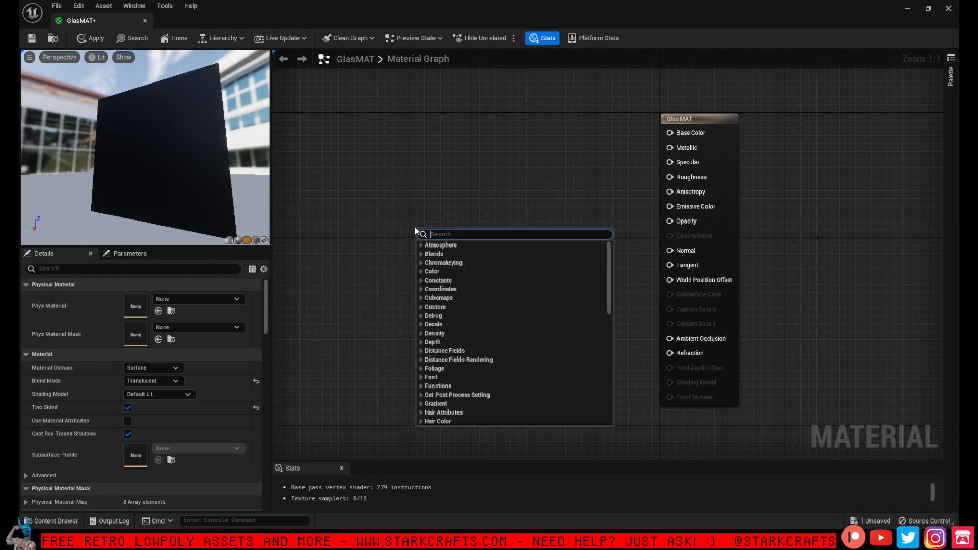
pyautogui.write('spir')
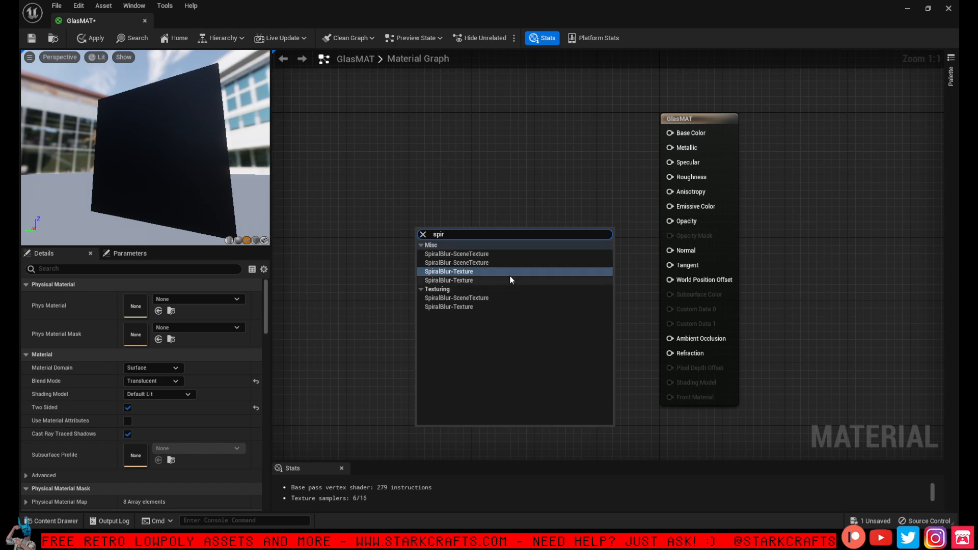
pyautogui.click(499, 260)
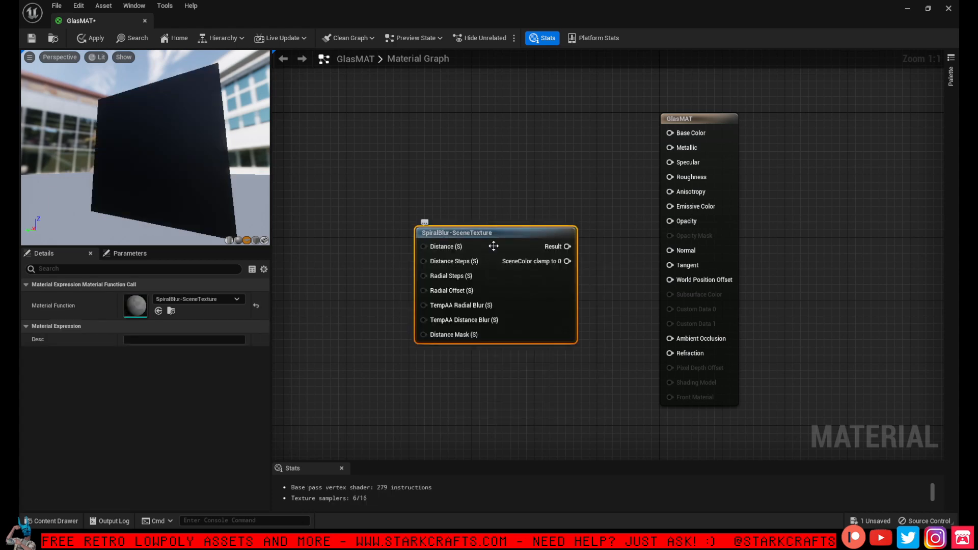
pyautogui.moveTo(494, 246); pyautogui.dragTo(482, 236)
pyautogui.scroll(-1, 379, 244)
pyautogui.moveTo(379, 248); pyautogui.dragTo(414, 263, button='right')
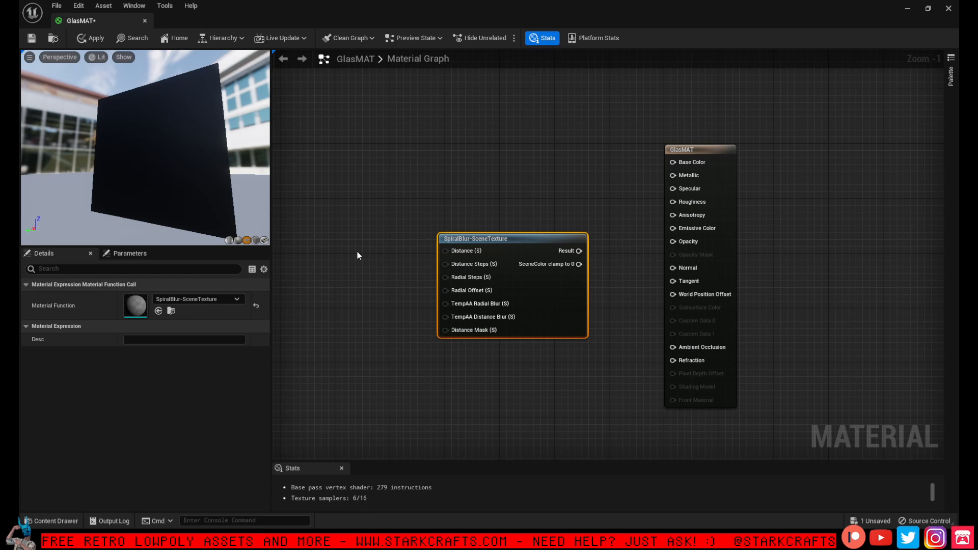
# Add a constant beside the SpiralBlur-SceneTexture inputs, convert it to a parameter named GlasBlurIntens, and space it farther from that node.
pyautogui.click(339, 247)
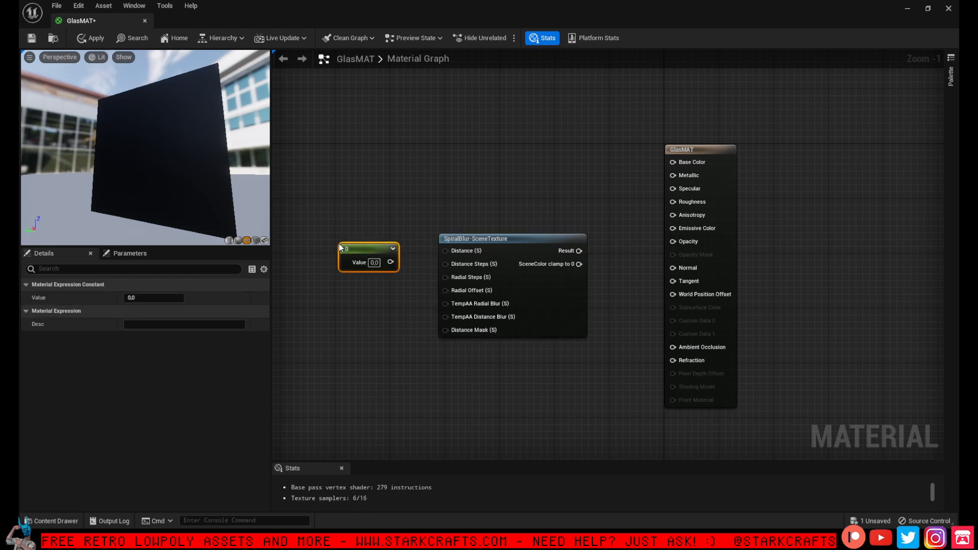
pyautogui.rightClick(370, 254)
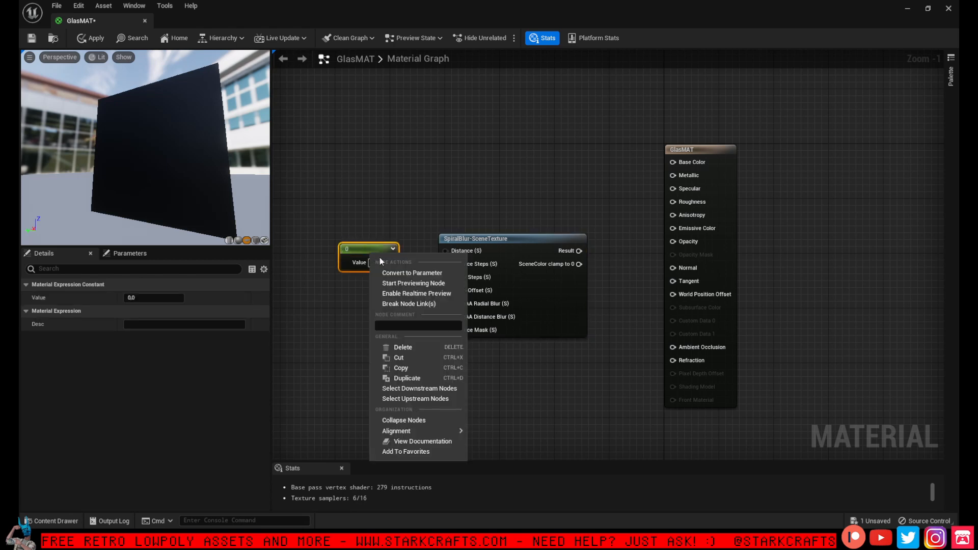
pyautogui.click(405, 272)
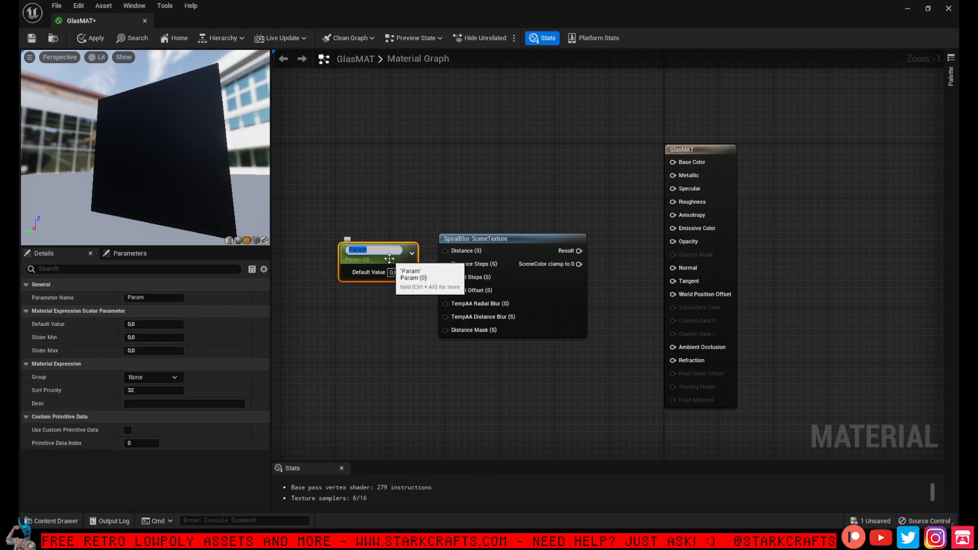
pyautogui.write('B')
pyautogui.write('Gla')
pyautogui.write('sBlure')
pyautogui.write('ern')
pyautogui.write('s')
pyautogui.click(392, 225)
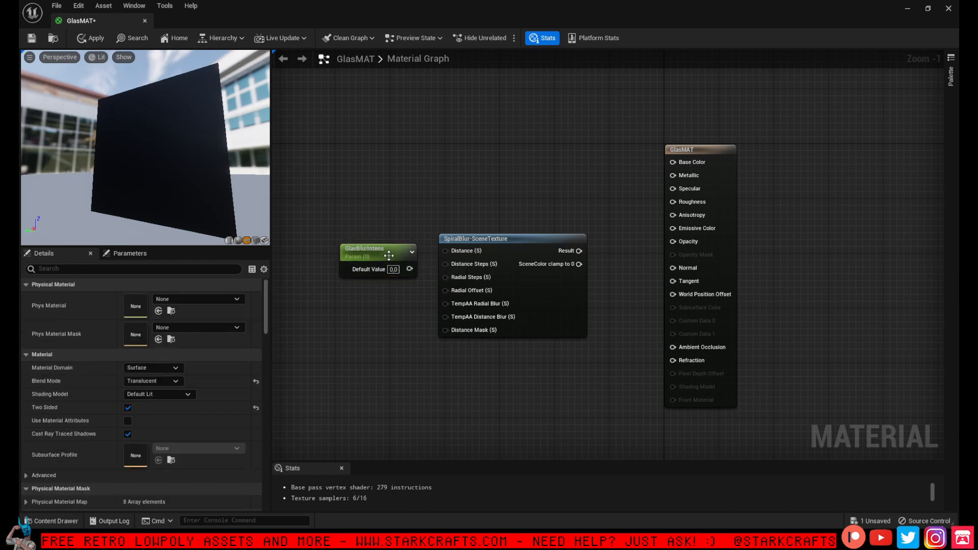
pyautogui.moveTo(387, 257); pyautogui.dragTo(356, 260)
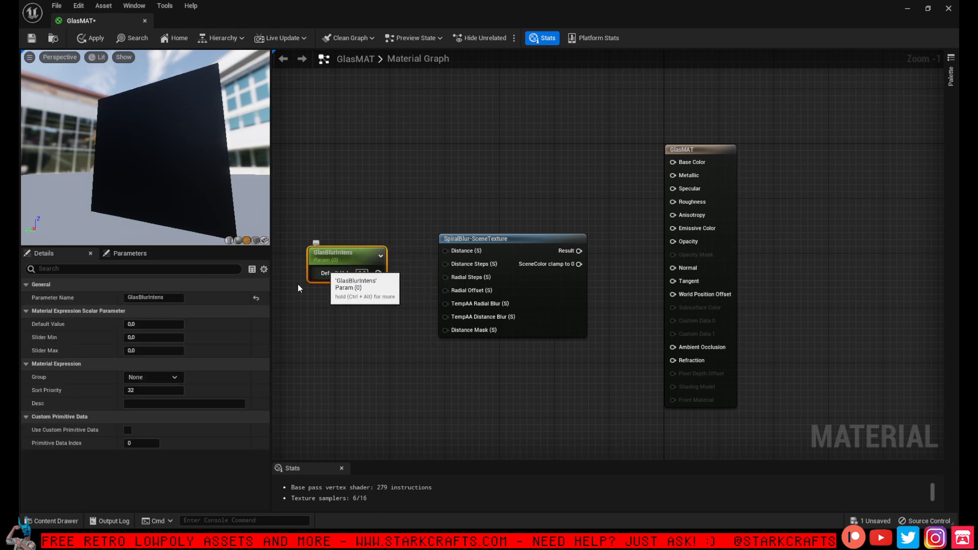
# Rename the GlasBlurIntens parameter to GlasBlur.
pyautogui.moveTo(148, 297); pyautogui.dragTo(174, 296)
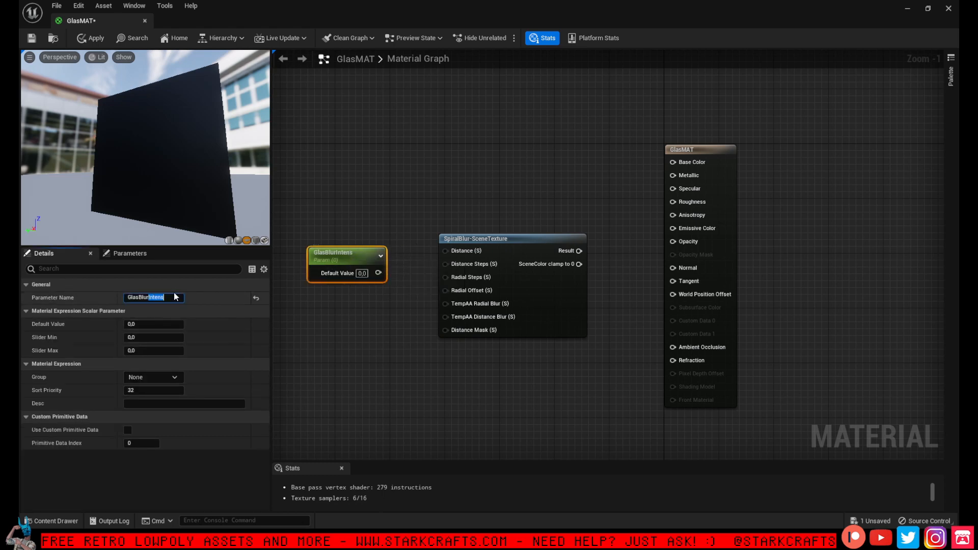
pyautogui.press('BackSpace')
pyautogui.click(328, 312)
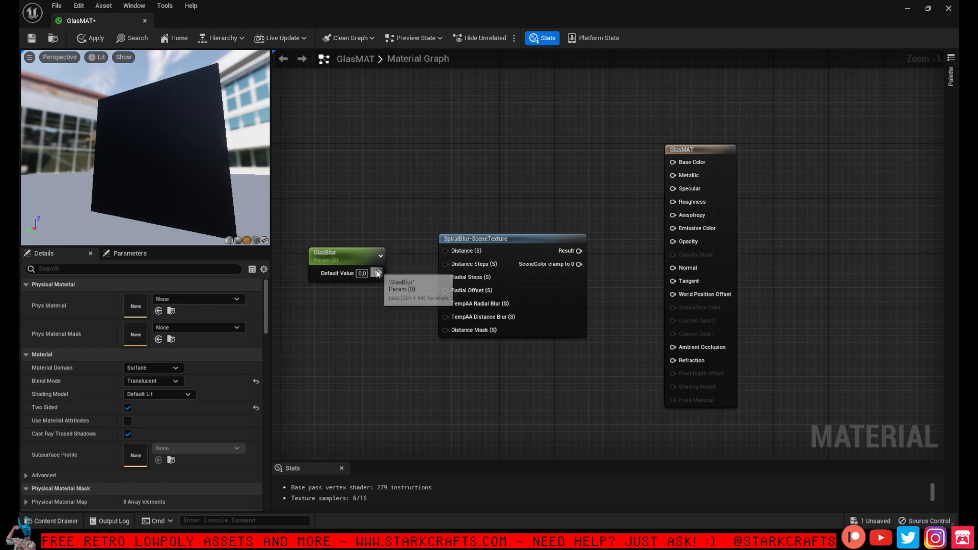
# Connect GlasBlur to the SpiralBlur node's Distance input, and wire Result to Emissive Color and SceneColor clamp to 0 to Opacity.
pyautogui.moveTo(376, 273); pyautogui.dragTo(445, 250)
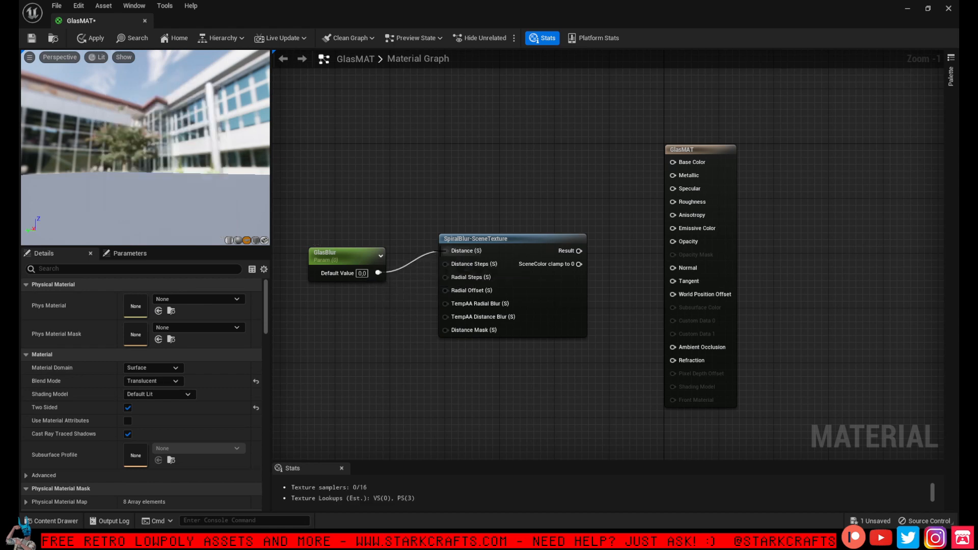
pyautogui.moveTo(349, 253); pyautogui.dragTo(355, 232)
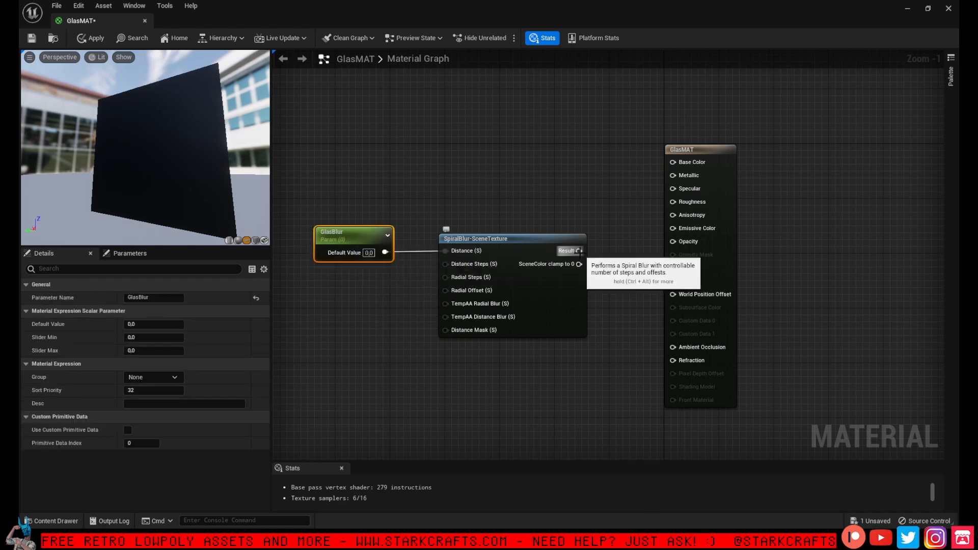
pyautogui.moveTo(579, 251)
pyautogui.mouseDown()
pyautogui.moveTo(677, 228)
pyautogui.moveTo(619, 260)
pyautogui.moveTo(579, 264)
pyautogui.mouseUp()
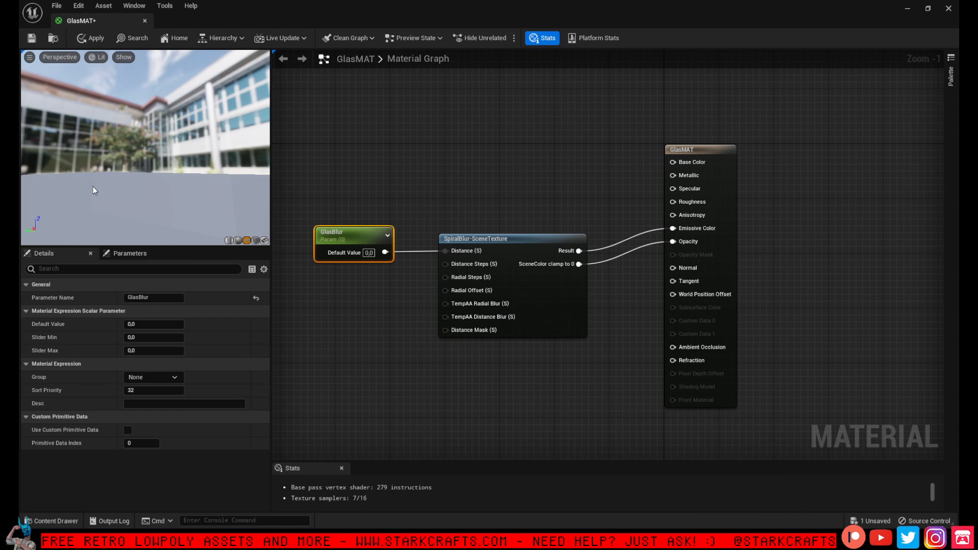
# Set the GlasBlur parameter's slider minimum to 0,001 and slider maximum to 0,02.
pyautogui.click(141, 338)
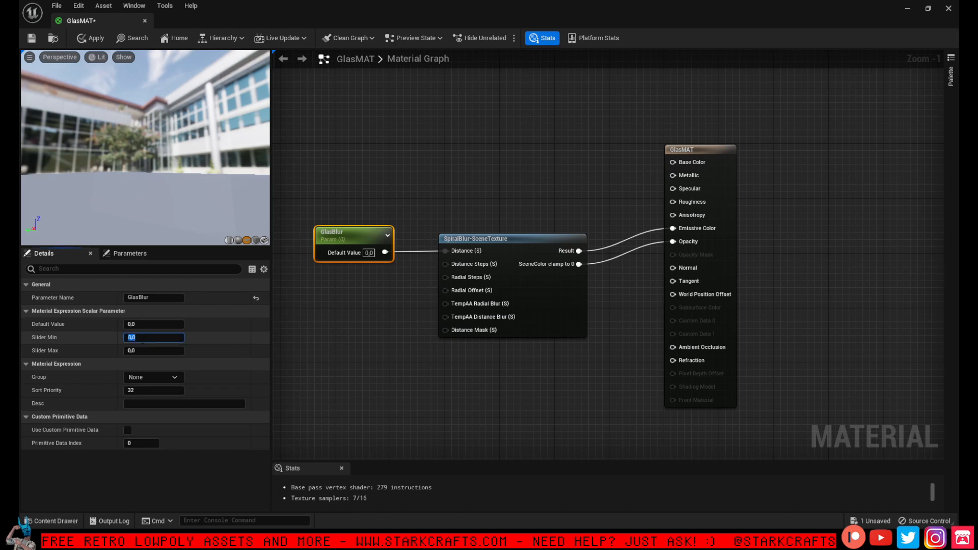
pyautogui.click(142, 339)
pyautogui.write('01')
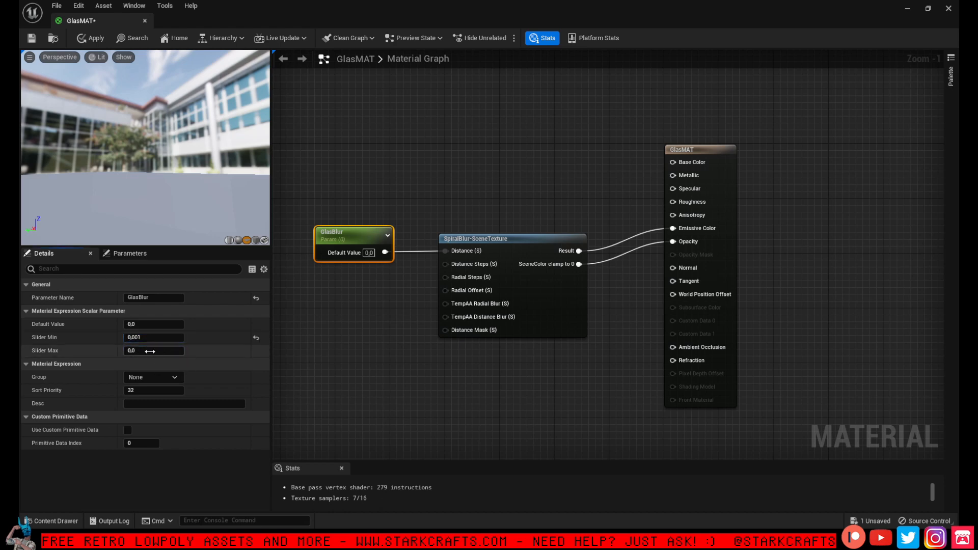
pyautogui.click(150, 351)
pyautogui.click(151, 351)
pyautogui.write('2')
pyautogui.click(371, 302)
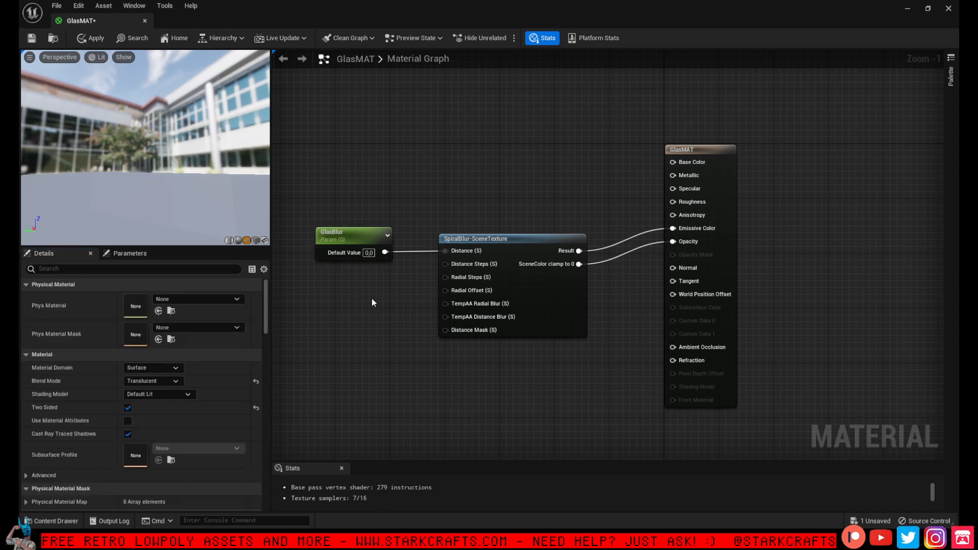
# Raise the GlasBlur default value to 0,02 and inspect the blur through the preview plane.
pyautogui.click(356, 236)
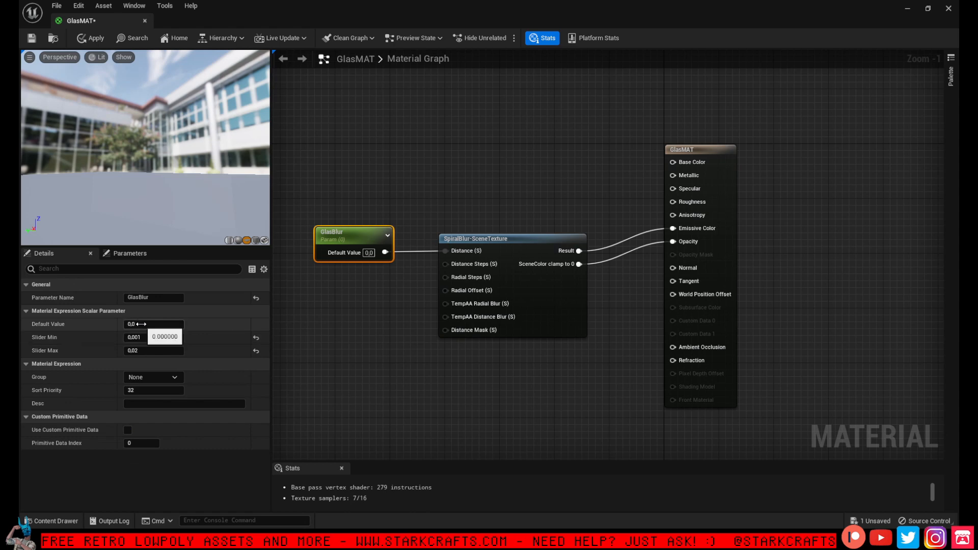
pyautogui.moveTo(148, 323); pyautogui.dragTo(214, 325)
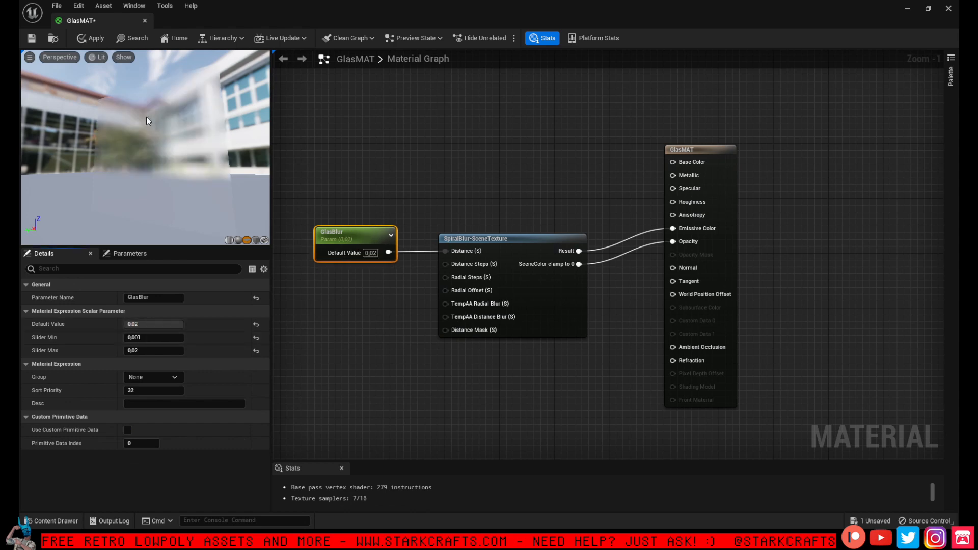
pyautogui.moveTo(146, 117); pyautogui.dragTo(152, 153)
# Turn off Two Sided on the material to compare the preview plane from both sides, and turn it back on.
pyautogui.click(706, 183)
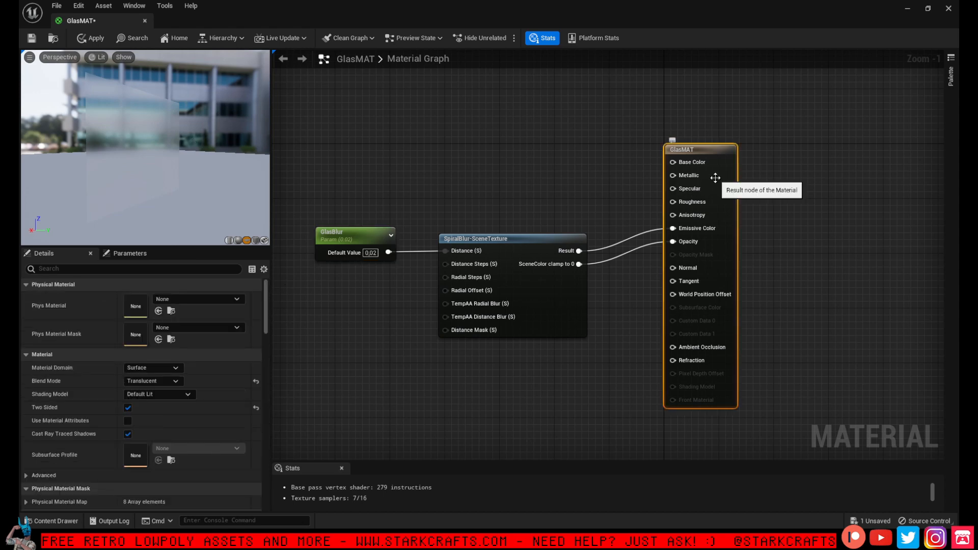
pyautogui.click(127, 408)
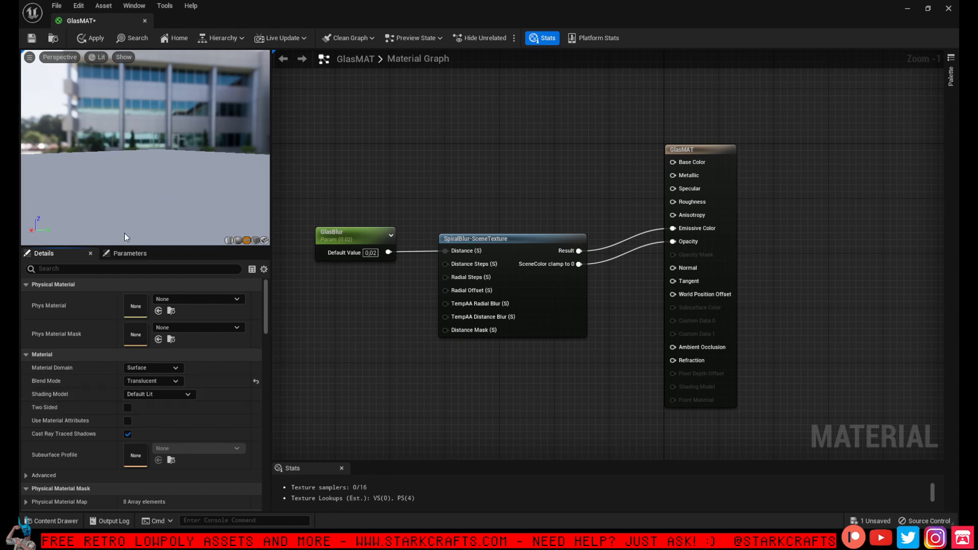
pyautogui.moveTo(133, 176); pyautogui.dragTo(270, 178)
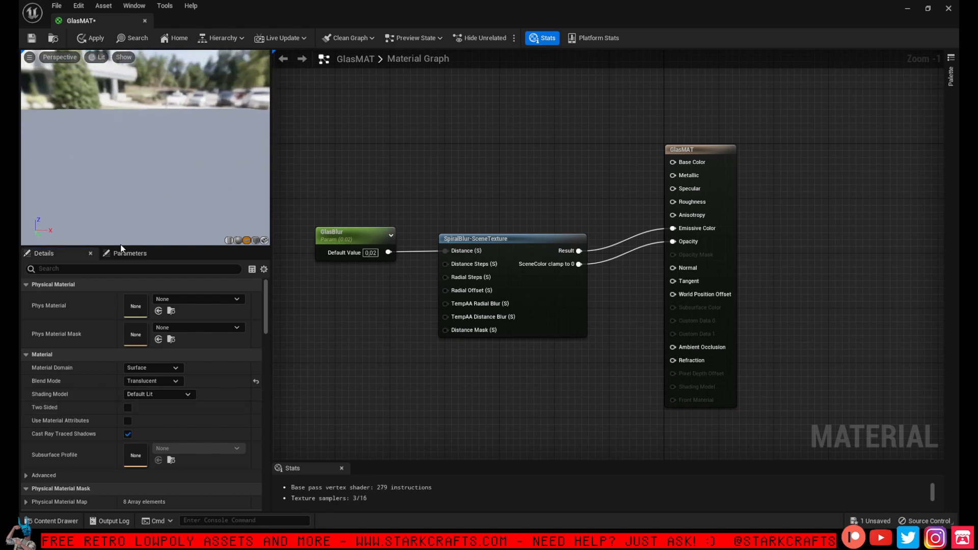
pyautogui.click(127, 408)
pyautogui.moveTo(129, 151); pyautogui.dragTo(209, 99)
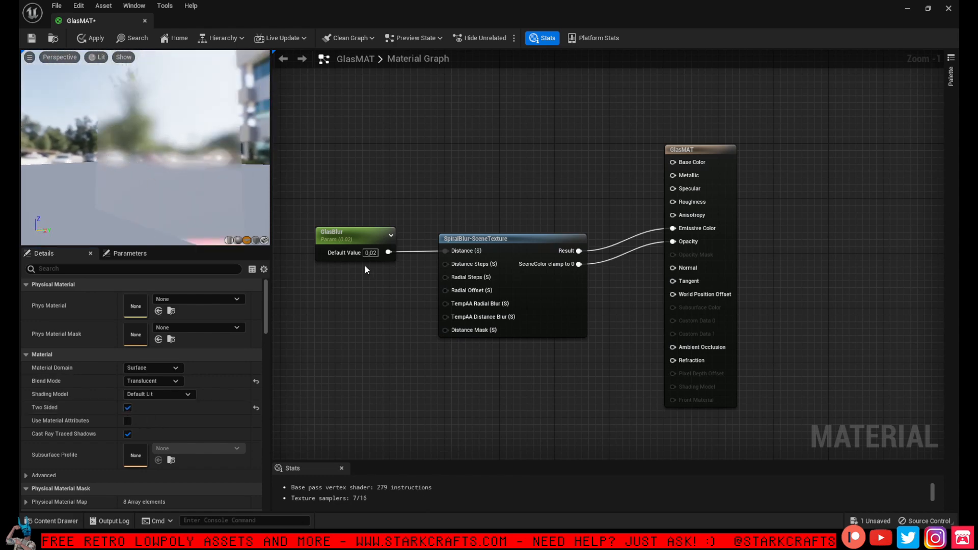
# Try GlasBlur at 0,001 and back at 0,02 in the parameter overview, checking the blur on the preview plane.
pyautogui.click(351, 253)
pyautogui.click(129, 254)
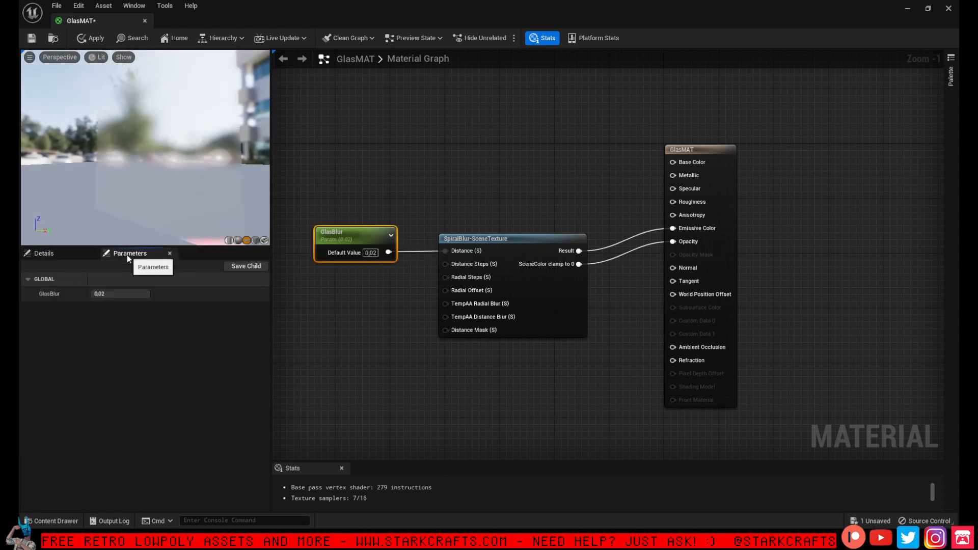
pyautogui.moveTo(123, 294); pyautogui.dragTo(151, 293)
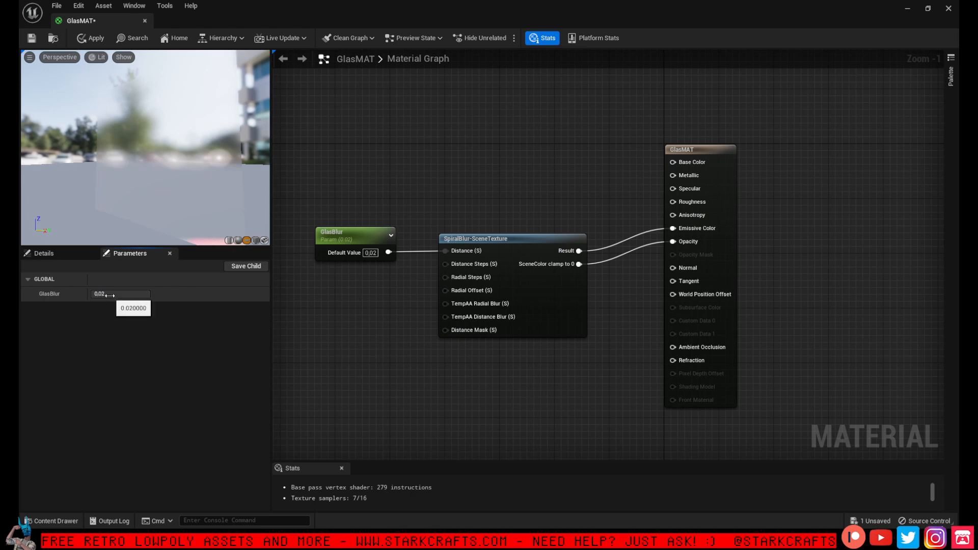
pyautogui.click(112, 294)
pyautogui.write('0,001')
pyautogui.press('Return')
pyautogui.click(112, 294)
pyautogui.moveTo(112, 294); pyautogui.dragTo(151, 294)
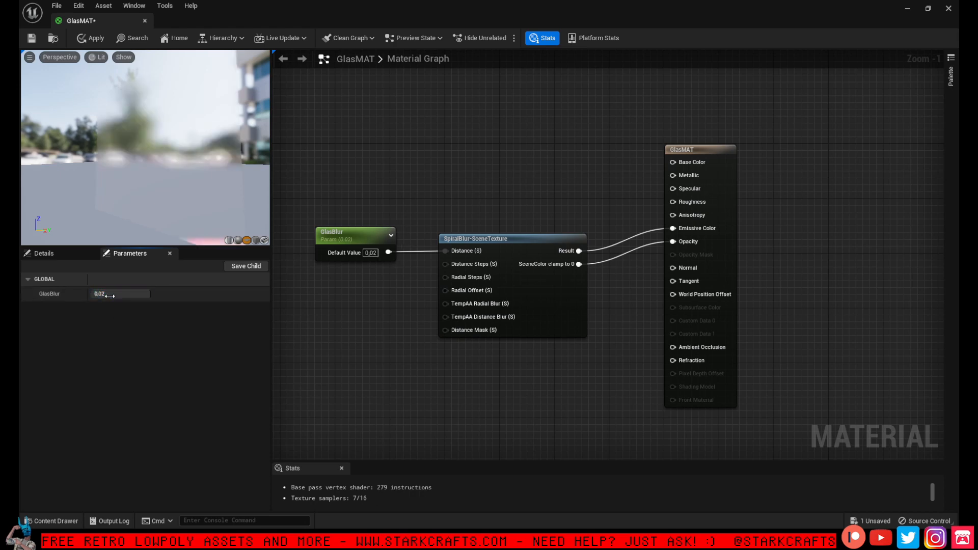
pyautogui.moveTo(89, 179); pyautogui.dragTo(178, 180)
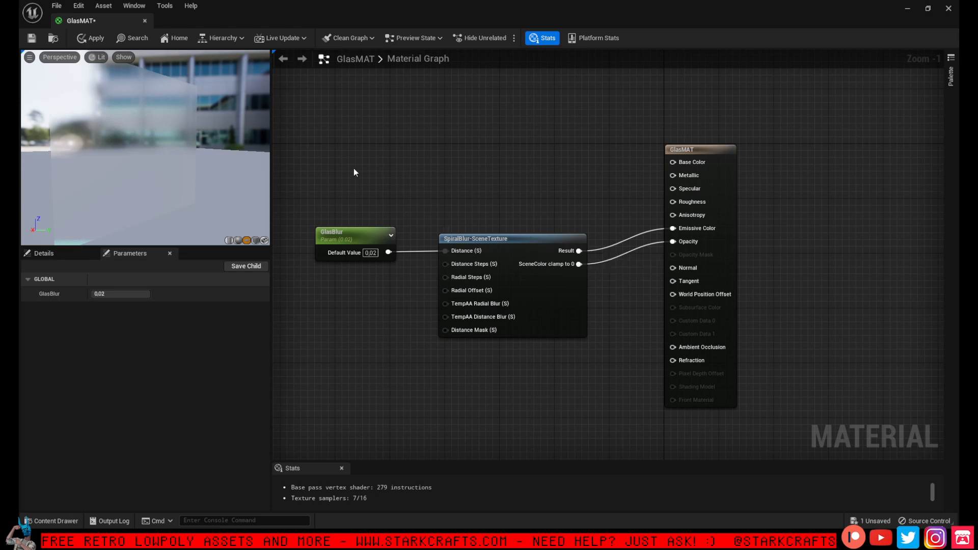
# Move the GlasBlur and SpiralBlur nodes away from the output, and add two constants above them connected to Specular and Roughness.
pyautogui.moveTo(353, 171); pyautogui.dragTo(495, 282)
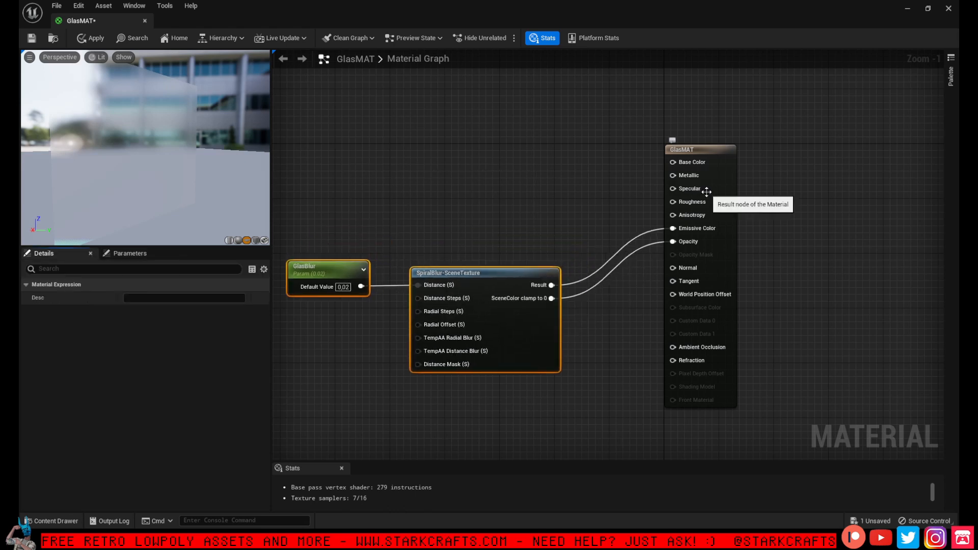
pyautogui.click(513, 195)
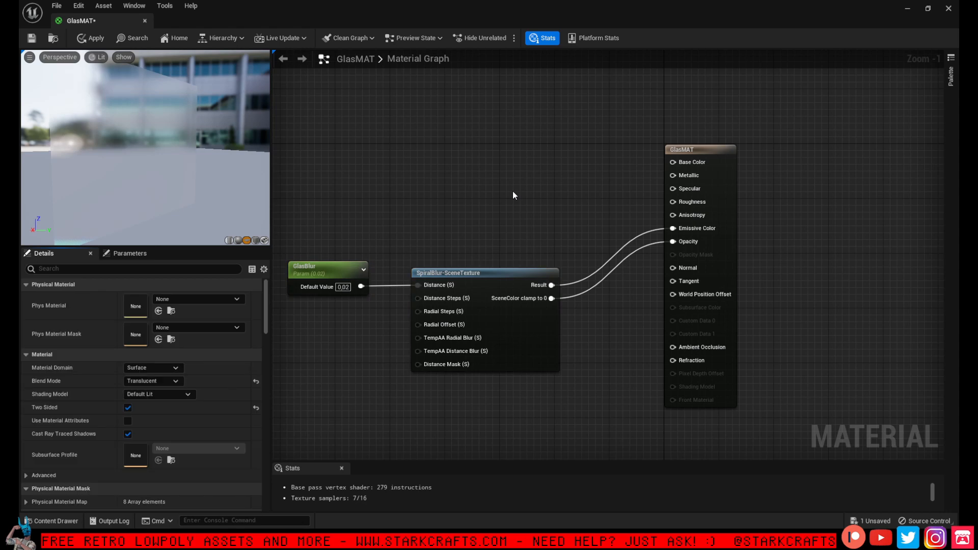
pyautogui.click(512, 191)
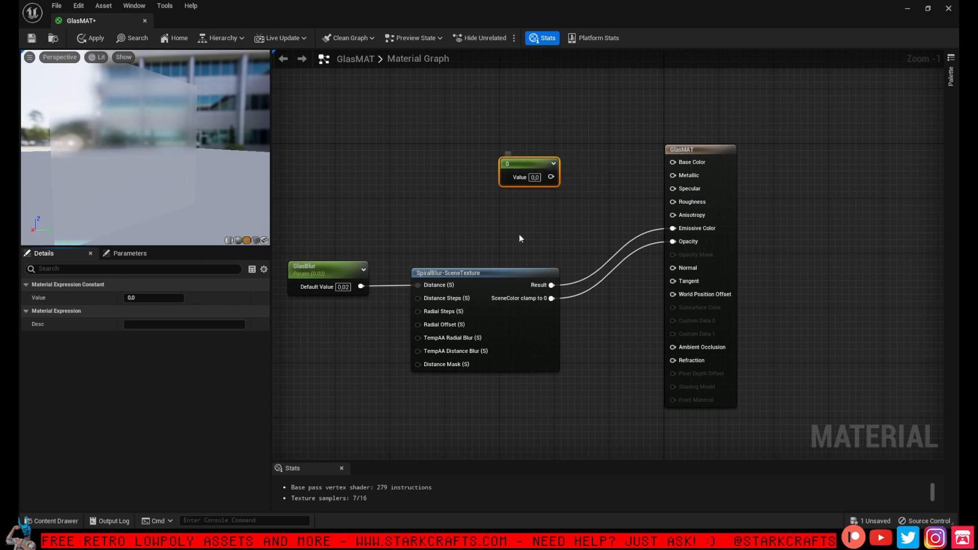
pyautogui.click(504, 201)
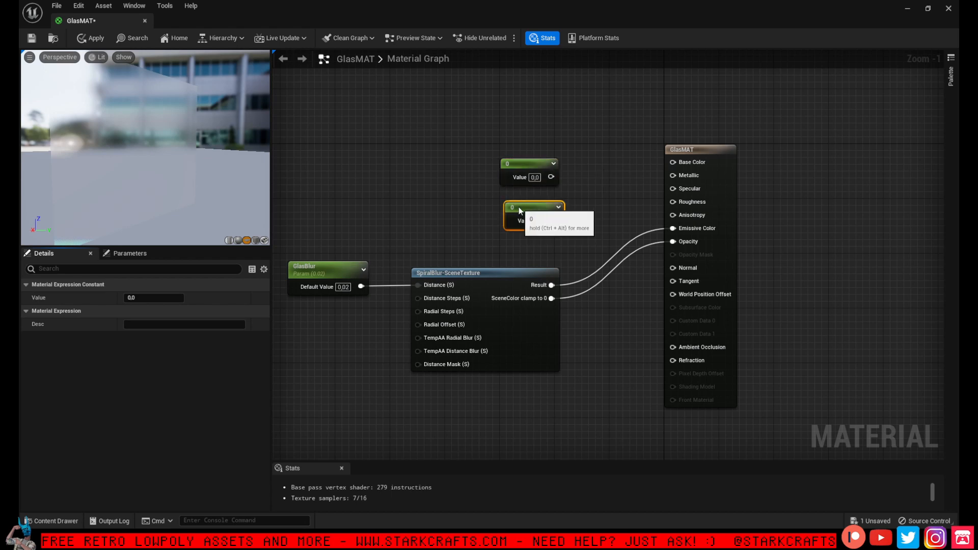
pyautogui.moveTo(520, 208)
pyautogui.mouseDown()
pyautogui.moveTo(508, 204)
pyautogui.moveTo(692, 204)
pyautogui.moveTo(530, 176)
pyautogui.mouseUp()
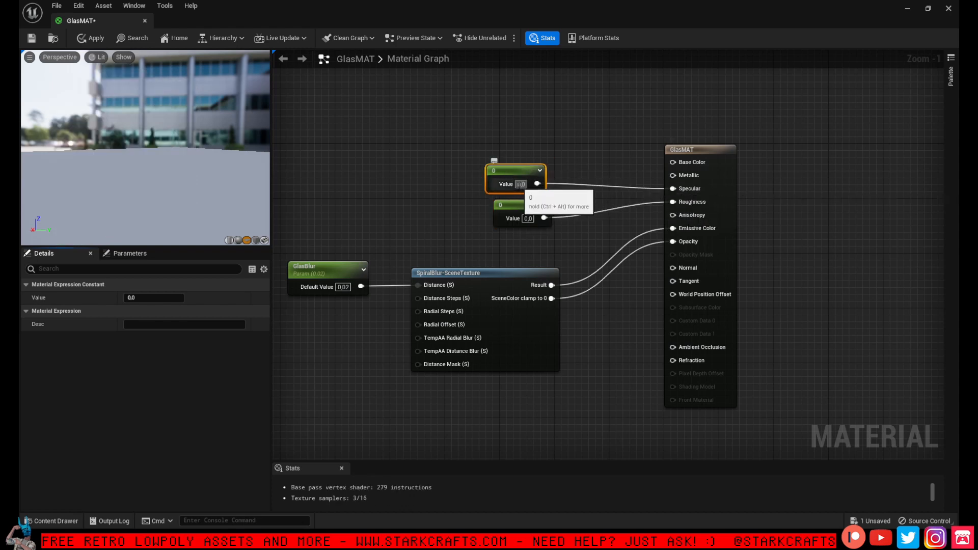
# Set the Specular constant to 1 and the Roughness constant to 0,2.
pyautogui.click(520, 185)
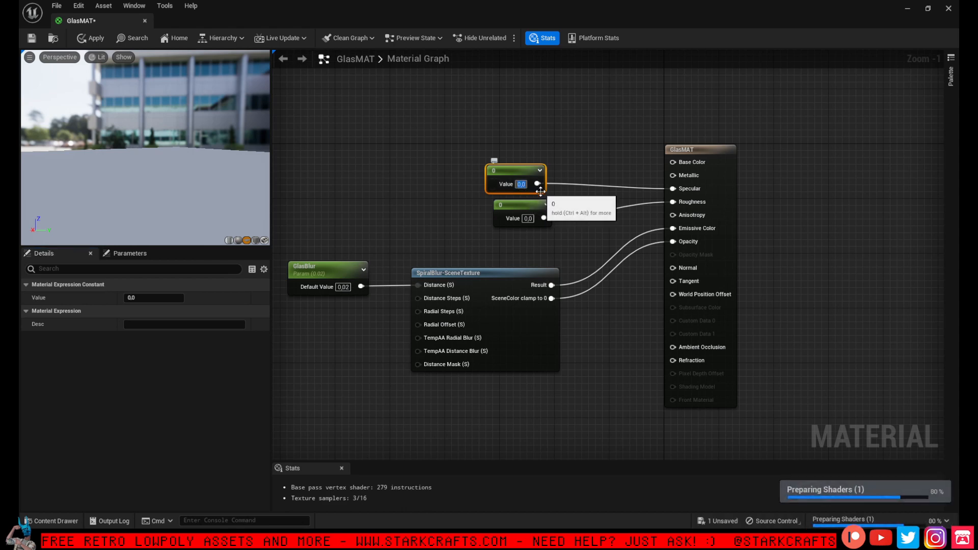
pyautogui.write('1')
pyautogui.press('Return')
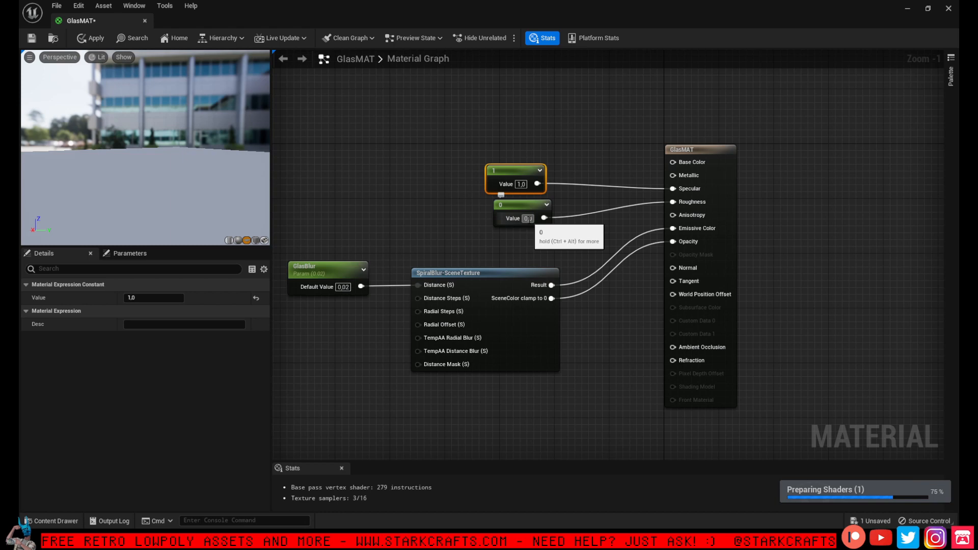
pyautogui.write('0,2')
pyautogui.press('Return')
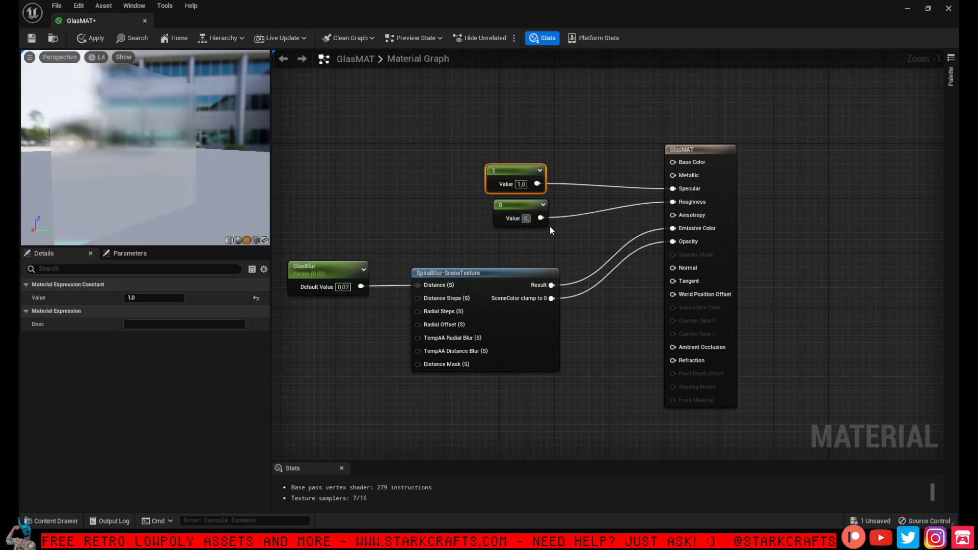
pyautogui.click(569, 235)
pyautogui.moveTo(623, 235); pyautogui.dragTo(553, 207)
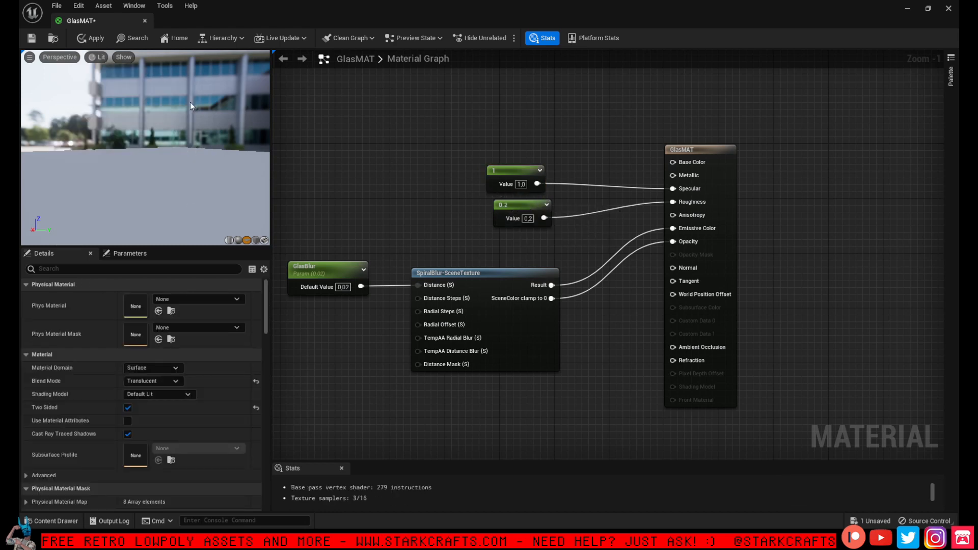
# Set the GlasBlur default value to 0,015 and the Roughness constant to 0,15, shifting the Specular constant closer to the output node.
pyautogui.click(32, 38)
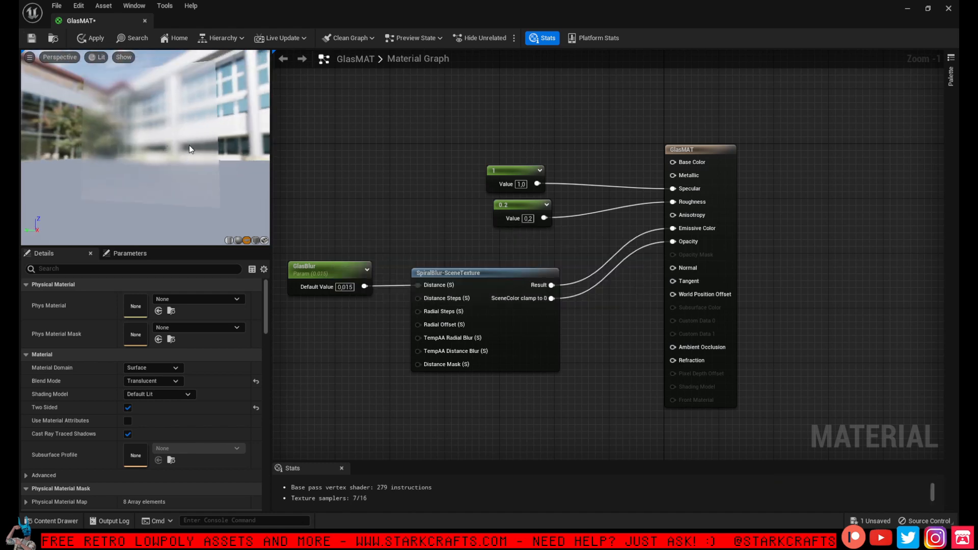
pyautogui.moveTo(521, 170); pyautogui.dragTo(534, 170)
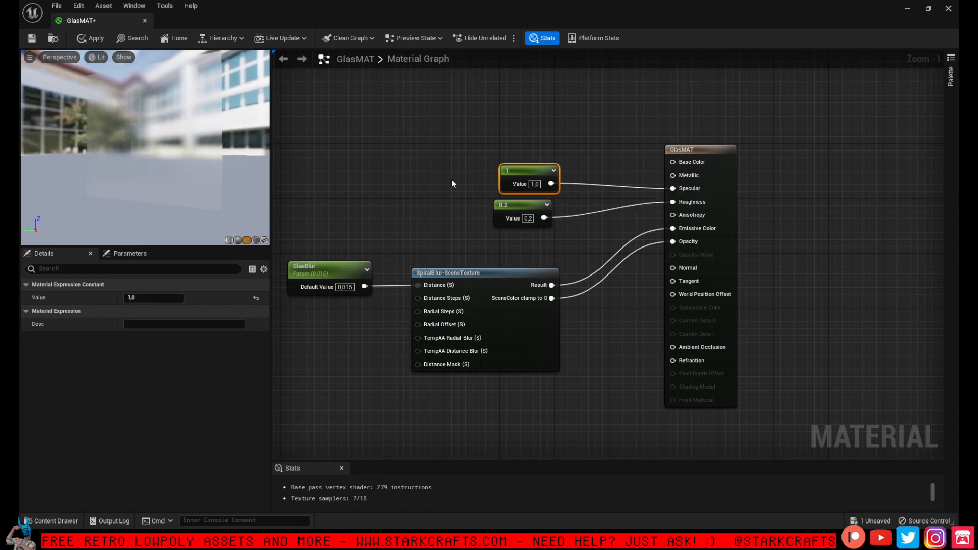
pyautogui.click(535, 212)
pyautogui.click(528, 219)
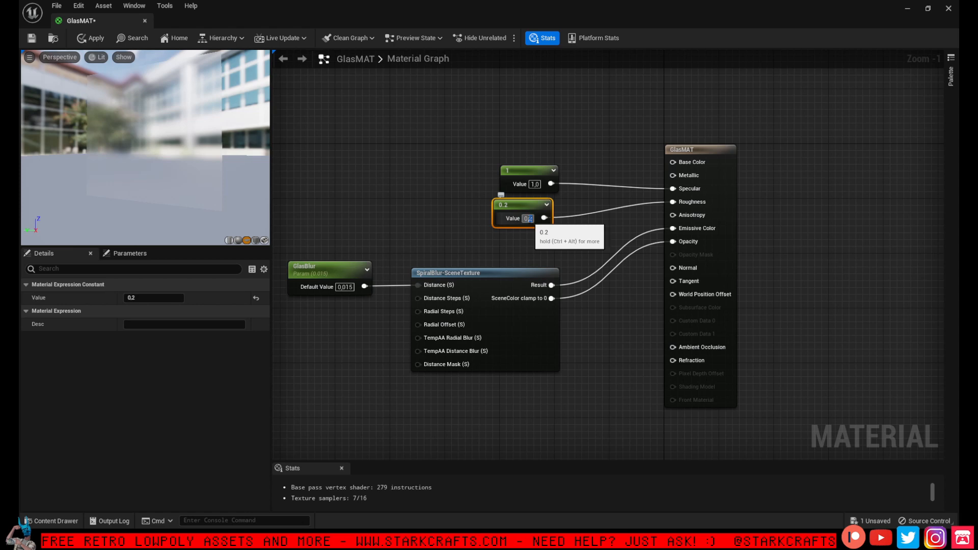
pyautogui.write('0,15')
pyautogui.click(389, 184)
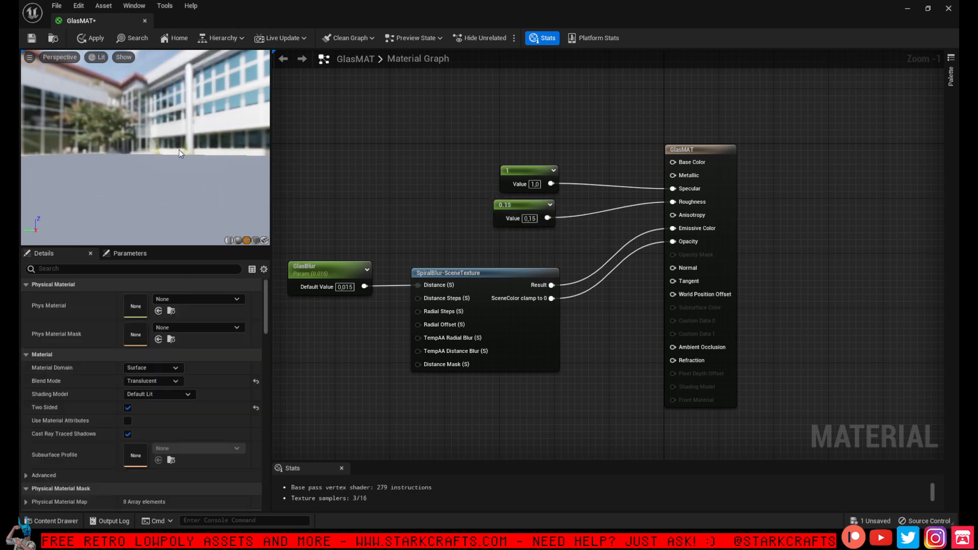
# Save the GlasMAT material.
pyautogui.moveTo(309, 222); pyautogui.dragTo(511, 350)
pyautogui.click(397, 218)
pyautogui.click(32, 43)
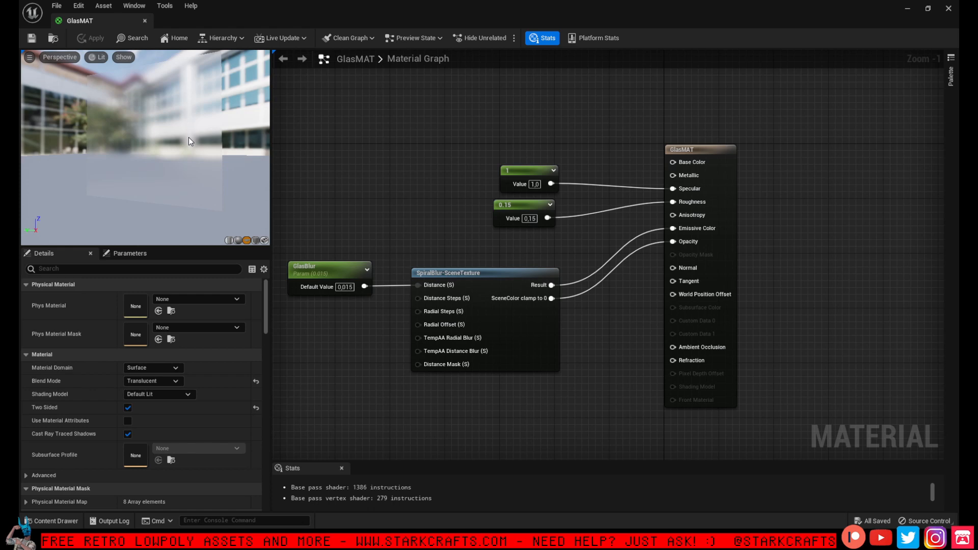
# Move the Specular and Roughness constants together down, closer to the SpiralBlur-SceneTexture node.
pyautogui.moveTo(432, 149); pyautogui.dragTo(560, 231)
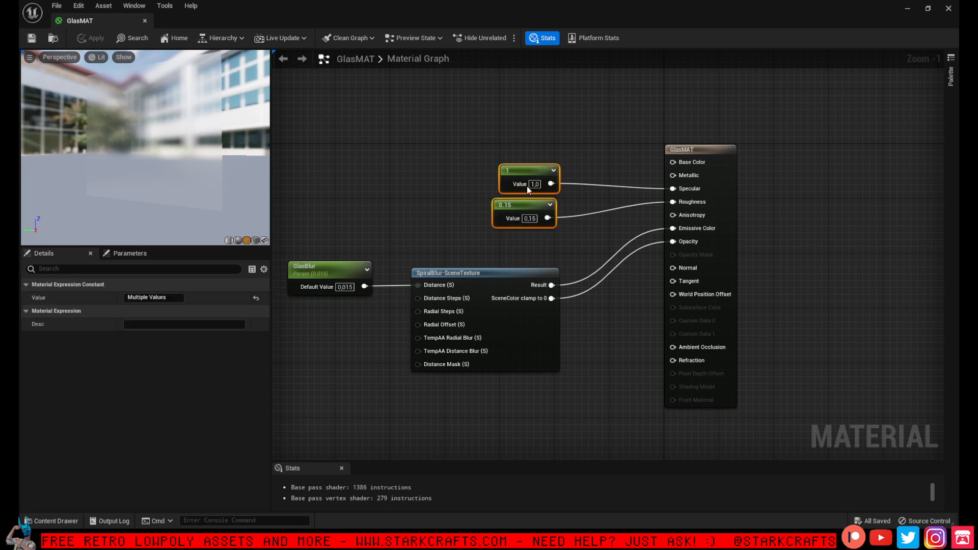
pyautogui.moveTo(530, 170); pyautogui.dragTo(530, 190)
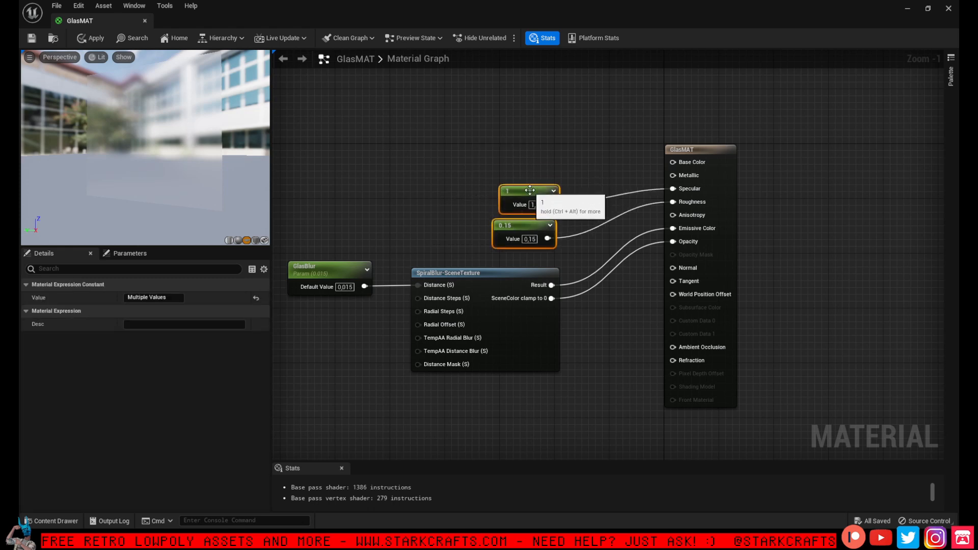
pyautogui.click(411, 174)
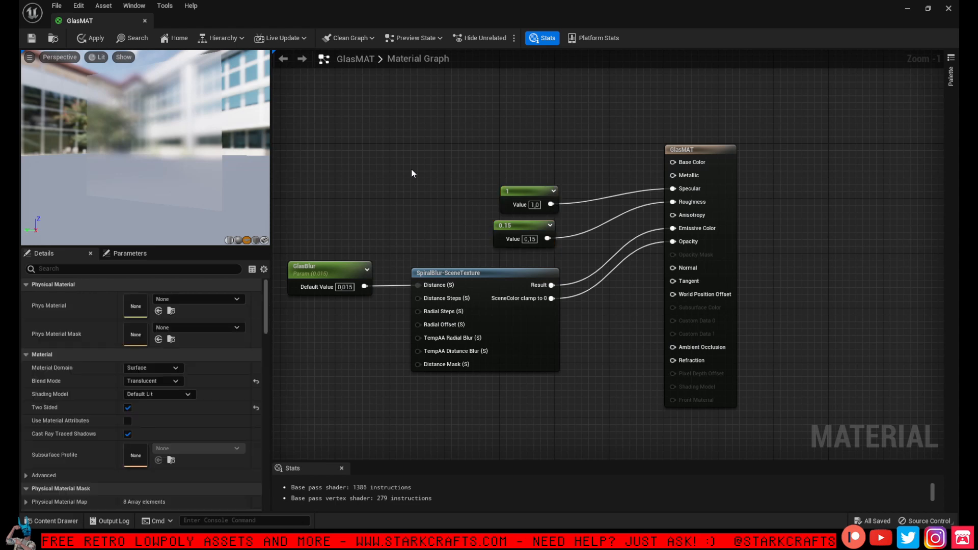
pyautogui.moveTo(139, 146)
pyautogui.mouseDown()
pyautogui.moveTo(117, 147)
pyautogui.moveTo(138, 146)
pyautogui.mouseUp()
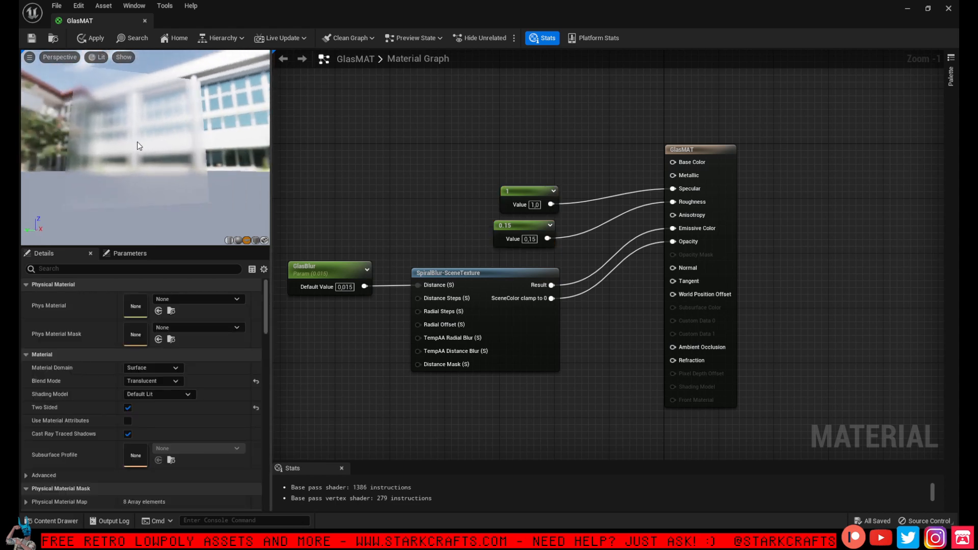
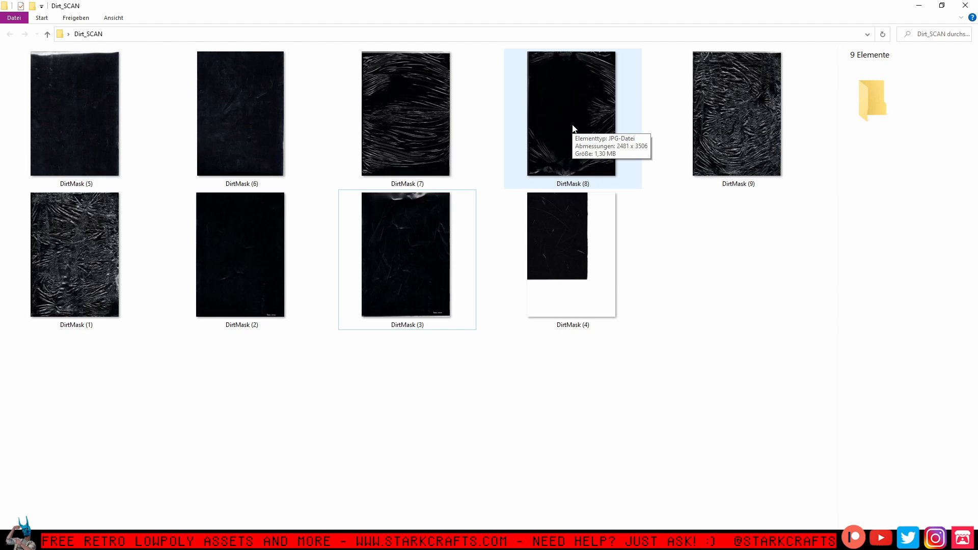
# View the DirtMask (8) scan up close, and the DirtMask (7) scan, to examine their crease patterns.
pyautogui.doubleClick(572, 128)
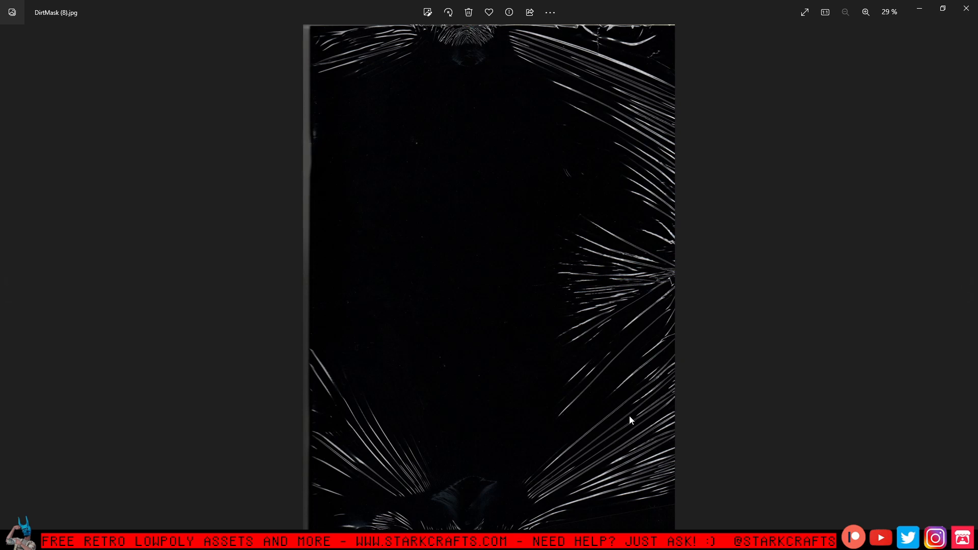
pyautogui.scroll(3, 478, 253)
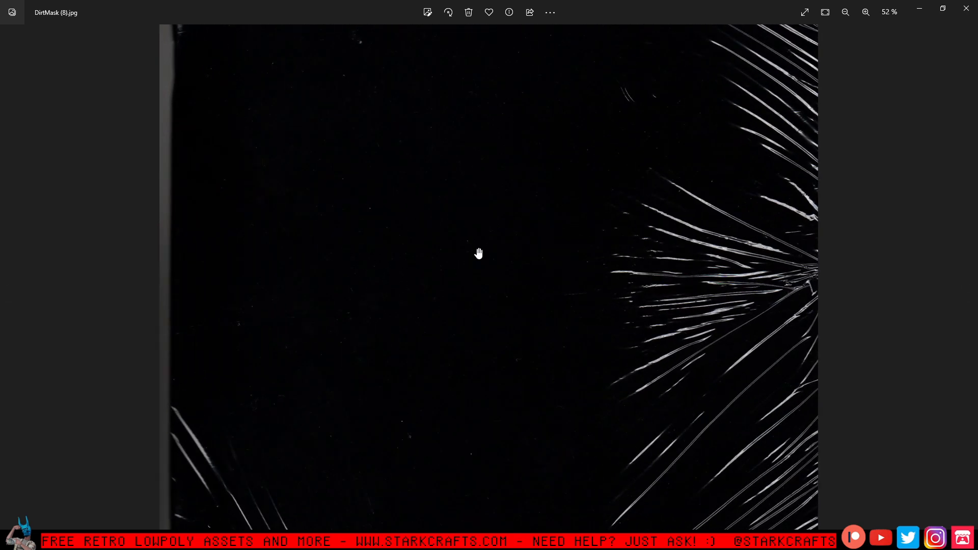
pyautogui.scroll(-3, 473, 252)
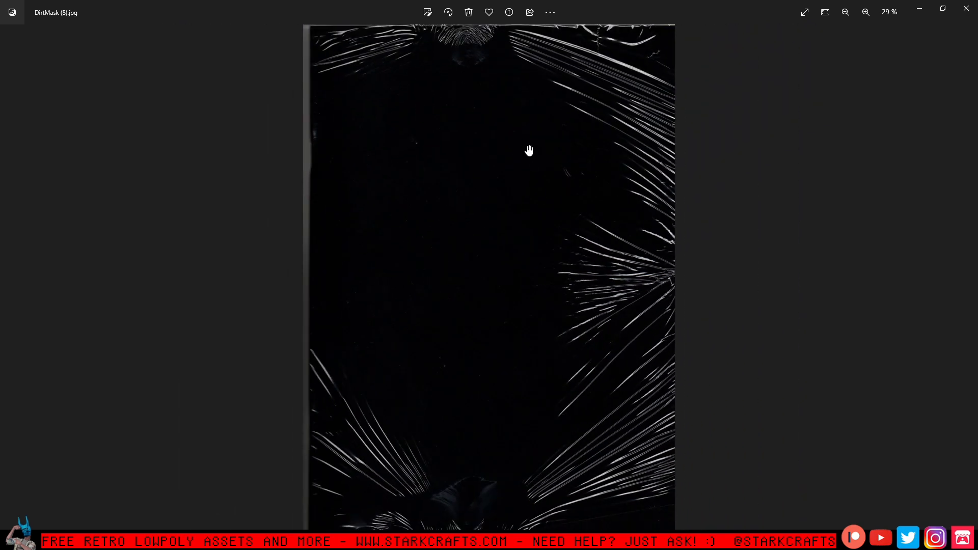
pyautogui.scroll(-1, 571, 227)
pyautogui.click(9, 287)
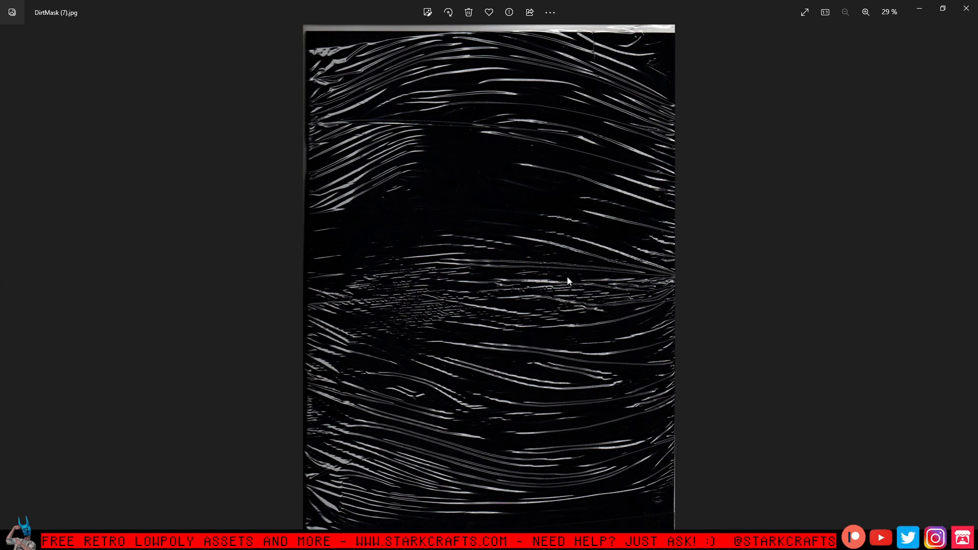
pyautogui.click(966, 8)
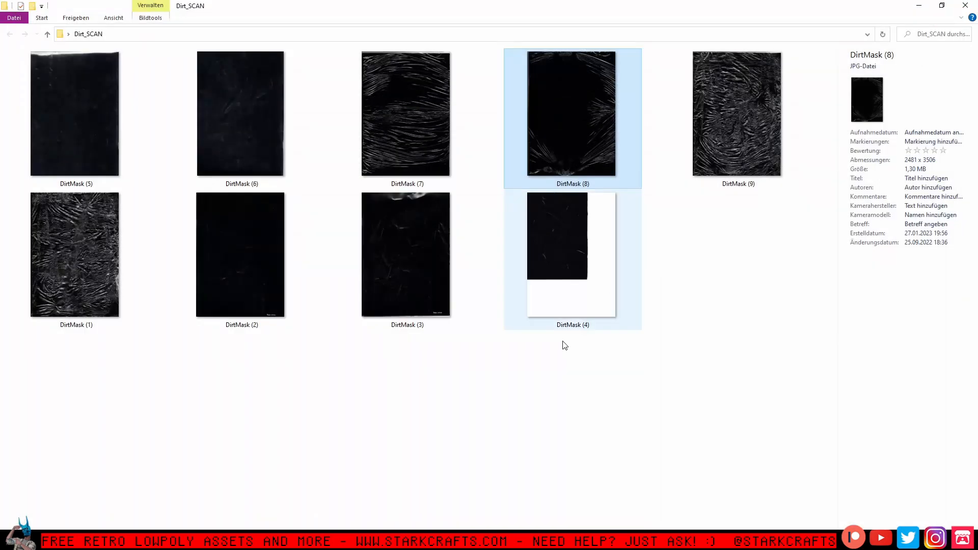
# View DirtMask (9) and browse back through the preceding scans to DirtMask (1) to compare their crease patterns.
pyautogui.click(552, 393)
pyautogui.doubleClick(762, 154)
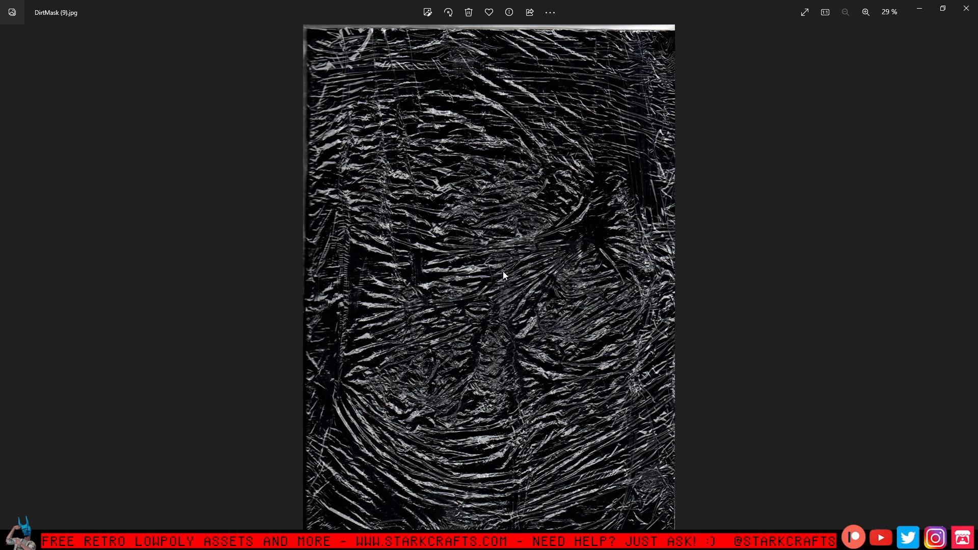
pyautogui.press('Left')
pyautogui.press('Left')
pyautogui.press('Left')
pyautogui.press('Left')
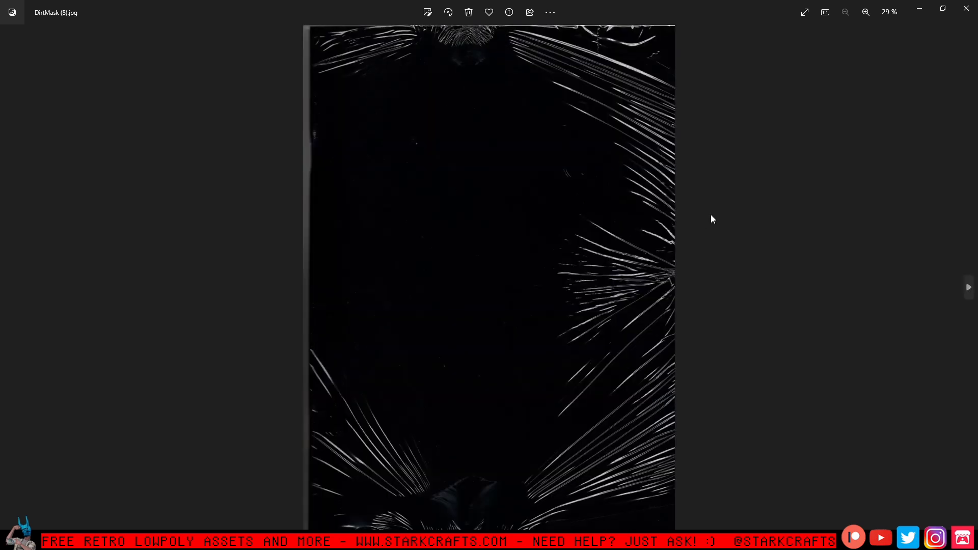
pyautogui.press('Left')
pyautogui.press('Left')
pyautogui.press('Left')
pyautogui.press('Left')
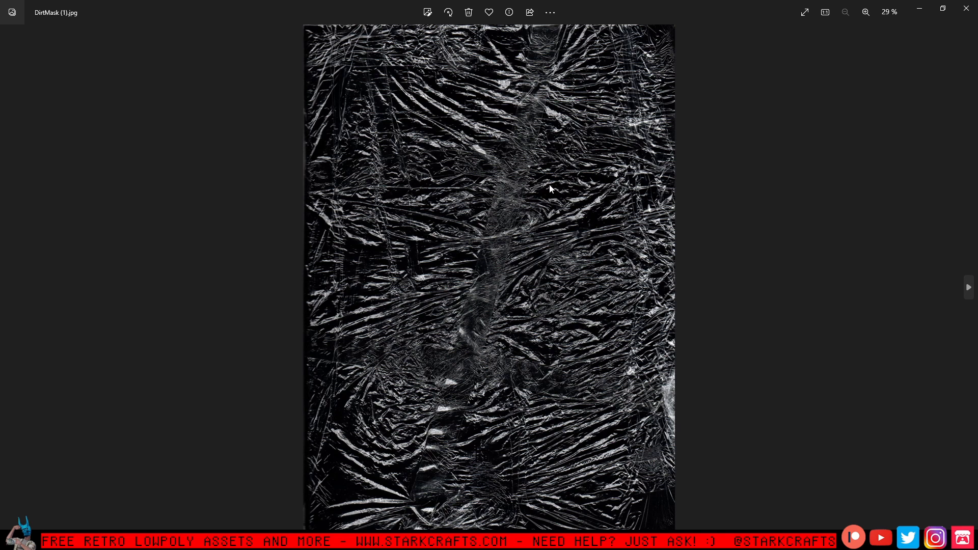
pyautogui.click(966, 8)
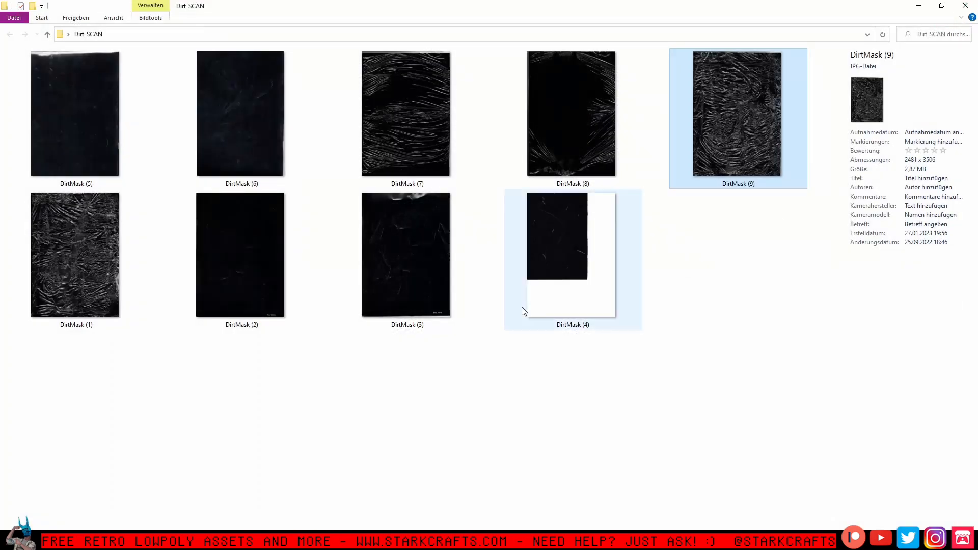
# Examine the dust and fine scratches in DirtMask (5), and check the DirtMask (4) and DirtMask (2) scans.
pyautogui.click(99, 136)
pyautogui.doubleClick(107, 129)
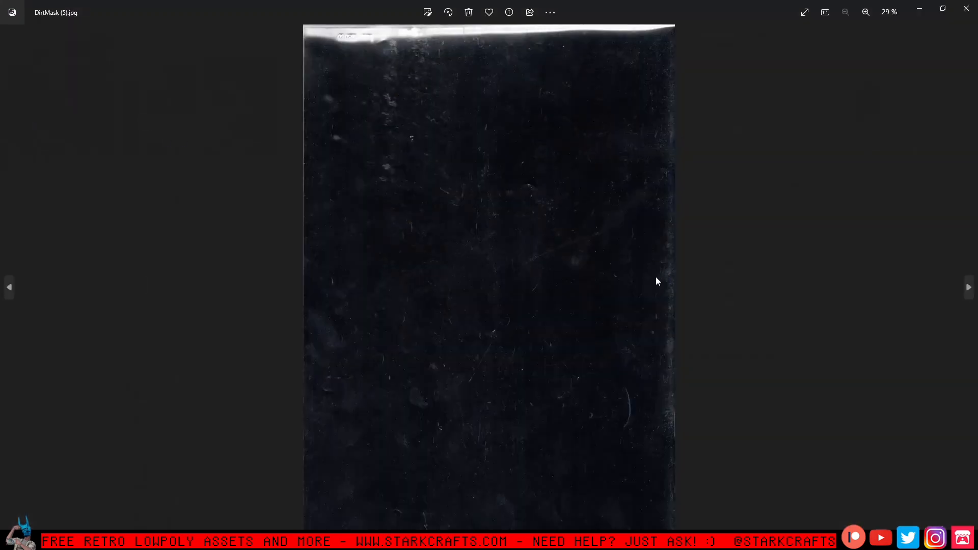
pyautogui.scroll(3, 471, 308)
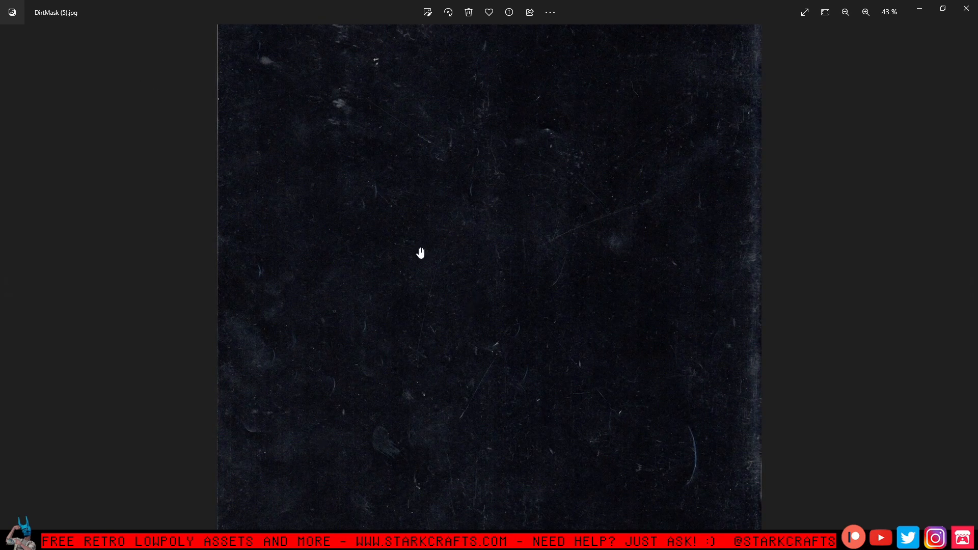
pyautogui.scroll(-2, 490, 147)
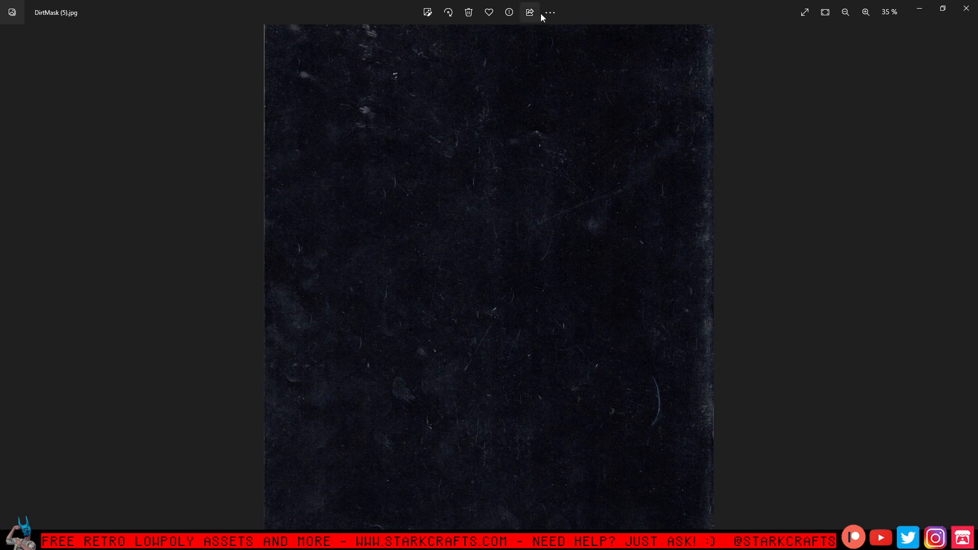
pyautogui.click(968, 10)
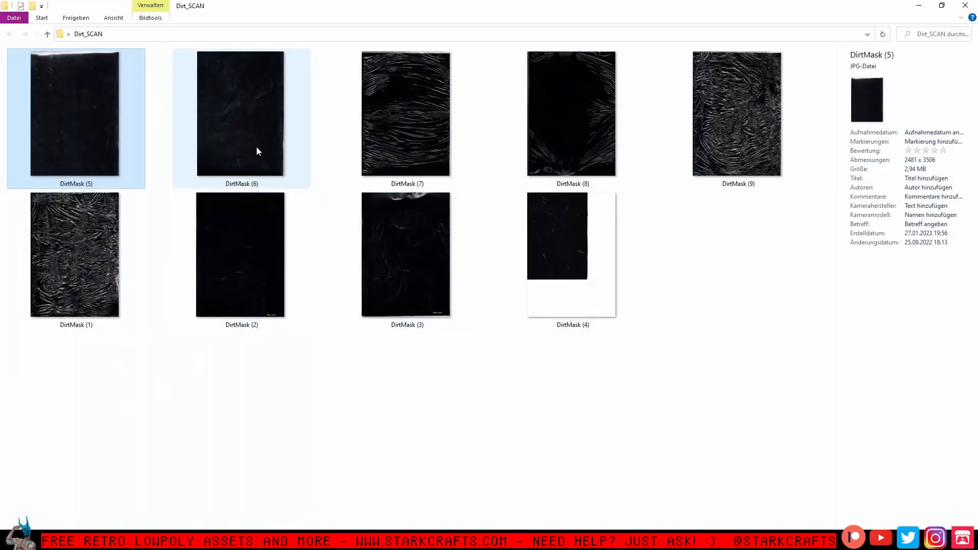
pyautogui.doubleClick(559, 229)
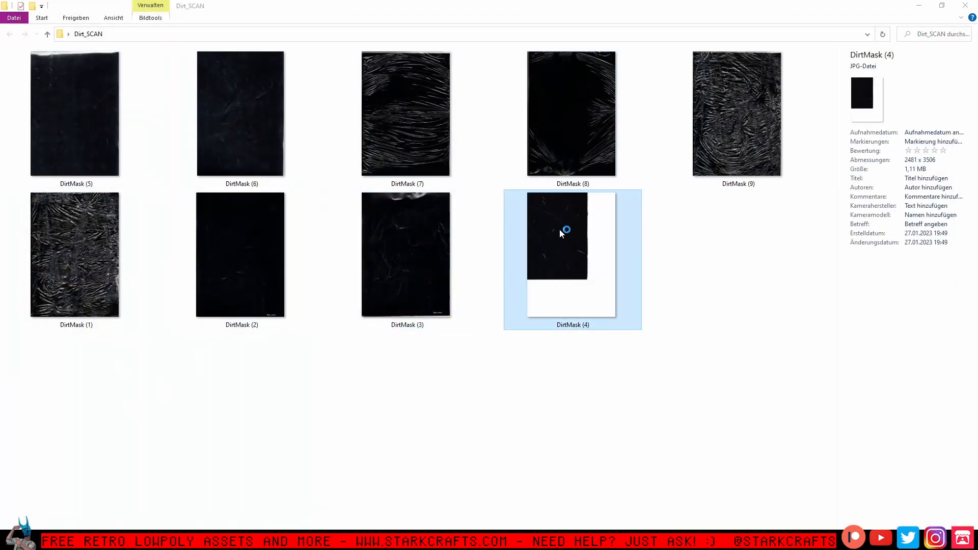
pyautogui.click(966, 8)
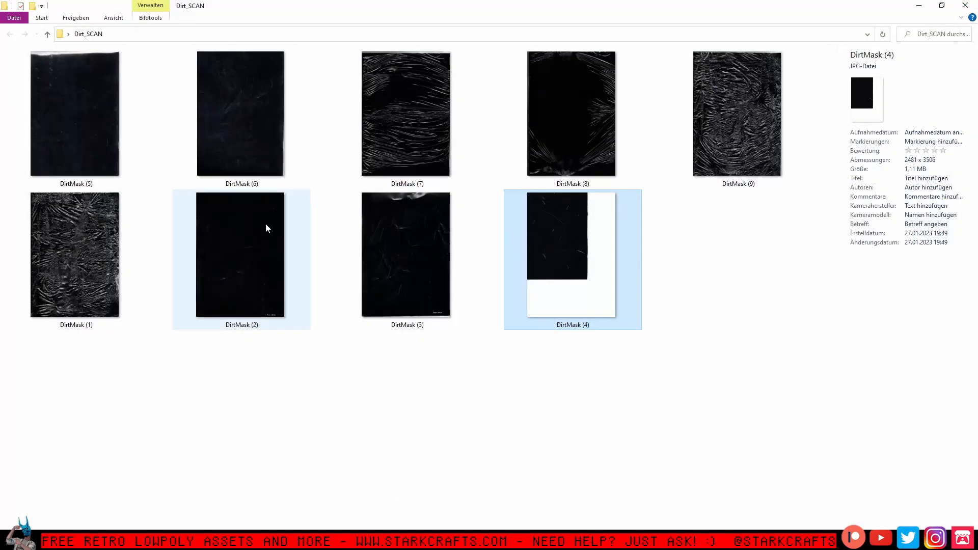
pyautogui.click(253, 109)
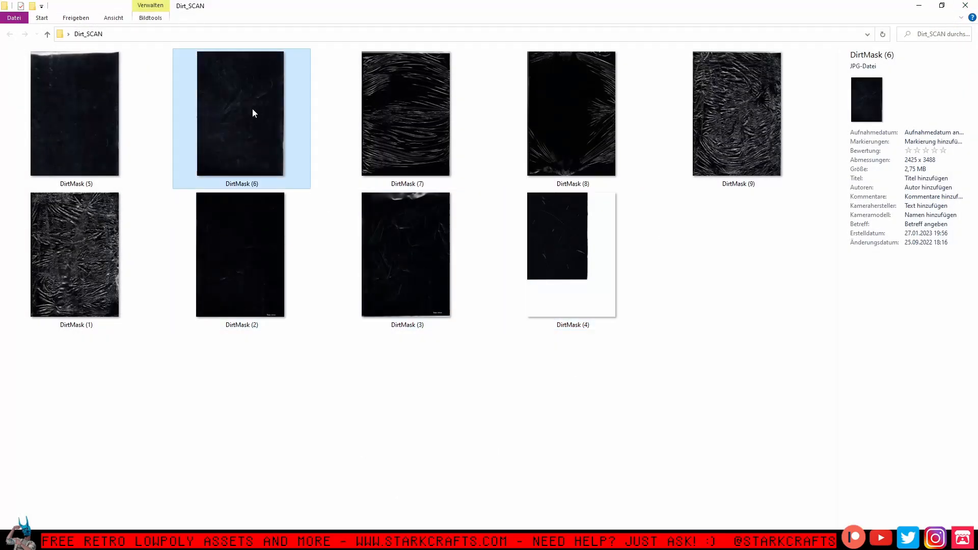
pyautogui.doubleClick(234, 227)
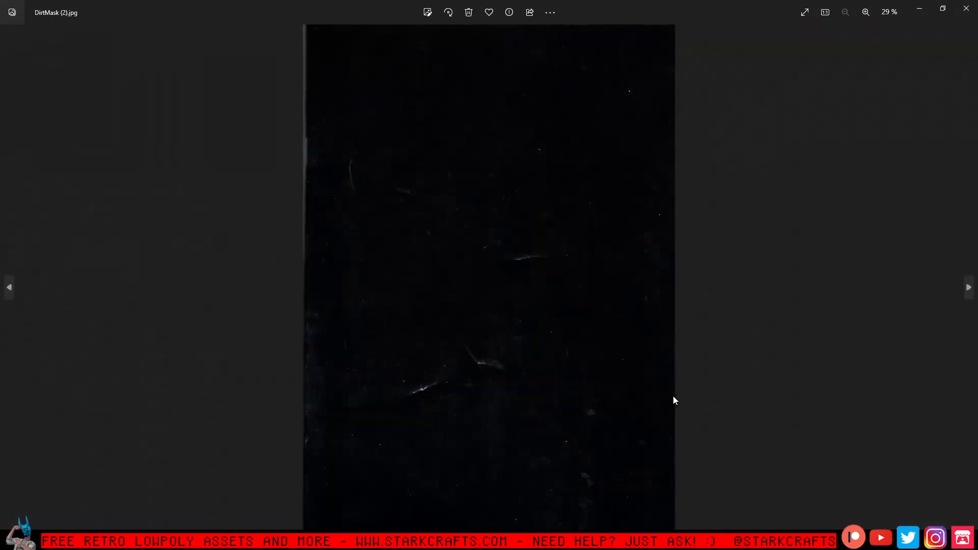
pyautogui.click(966, 9)
# Open DirtMask (6) in the Photos editor and crop it slightly inward from the image's bottom-right corner.
pyautogui.doubleClick(229, 145)
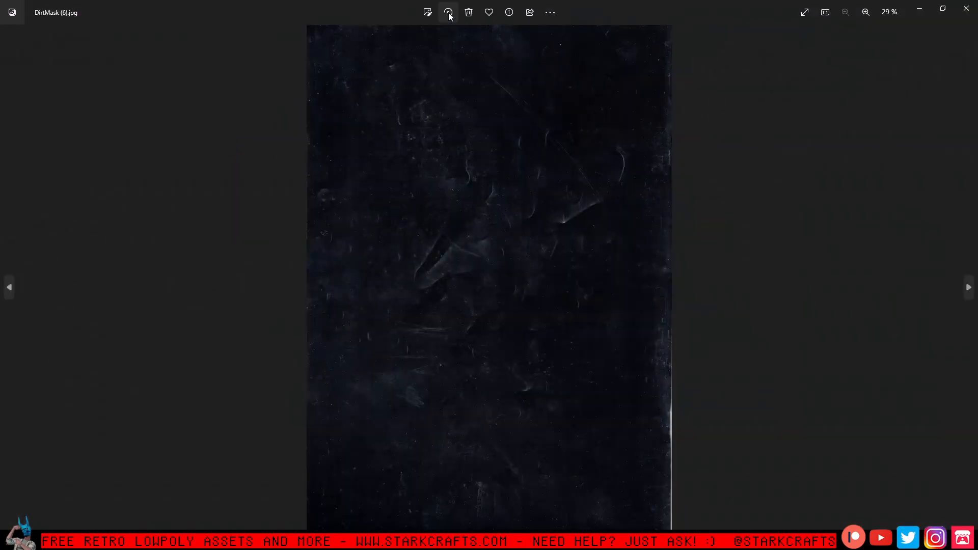
pyautogui.click(551, 14)
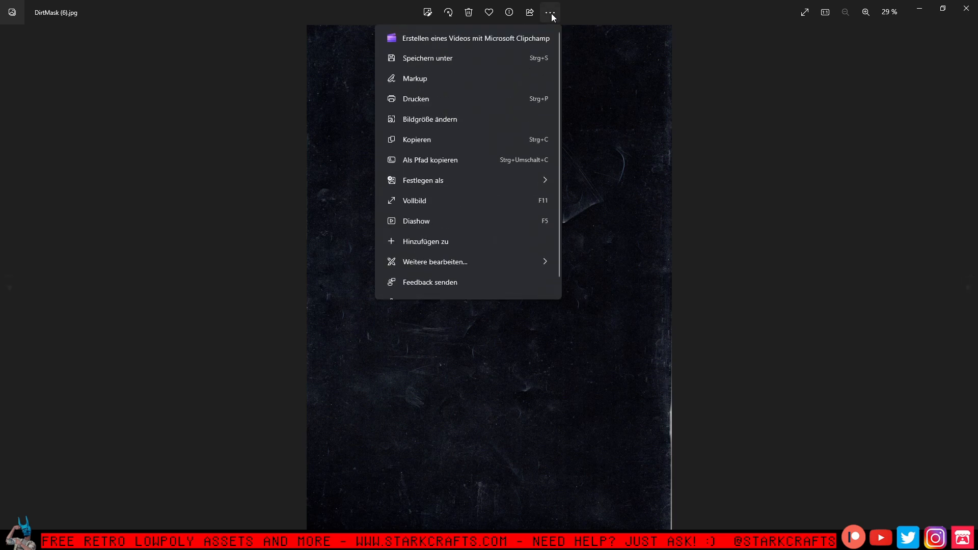
pyautogui.click(428, 14)
pyautogui.click(428, 13)
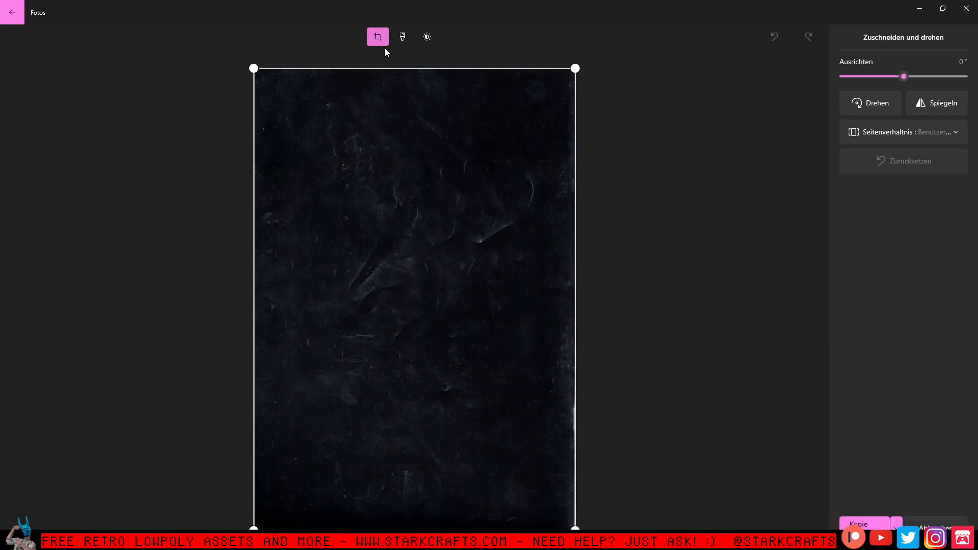
pyautogui.moveTo(574, 528); pyautogui.dragTo(564, 518)
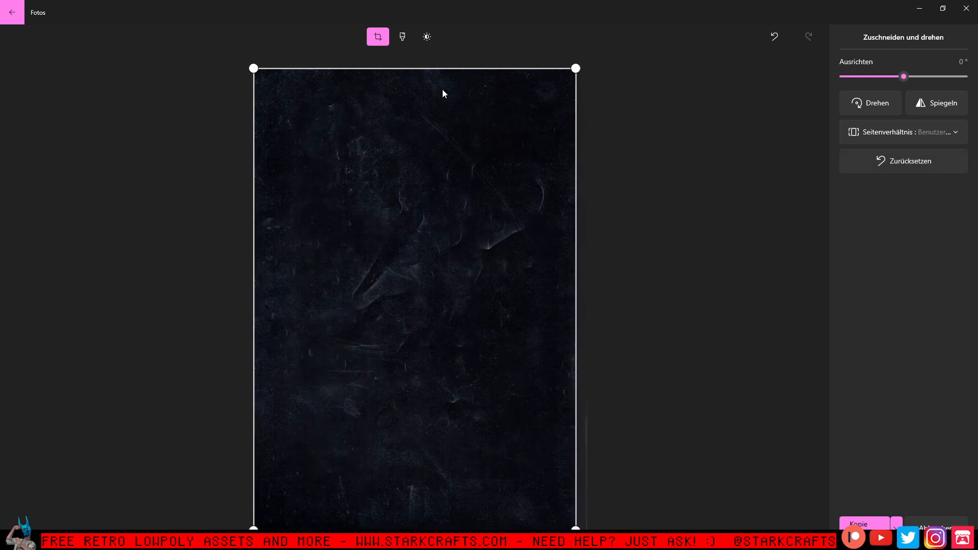
# Try the Schiefer and Sauna filters on the cropped scan and apply the Sahara filter.
pyautogui.click(402, 36)
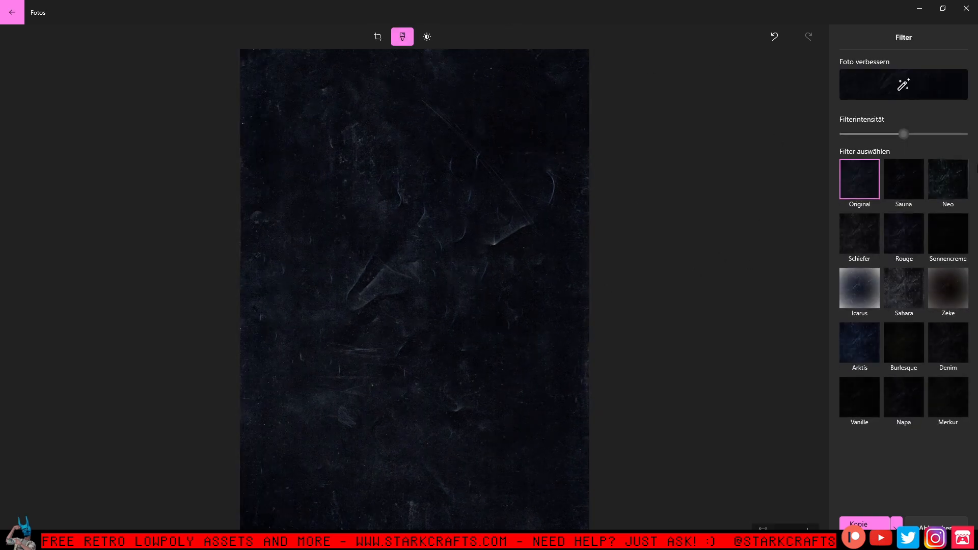
pyautogui.click(868, 230)
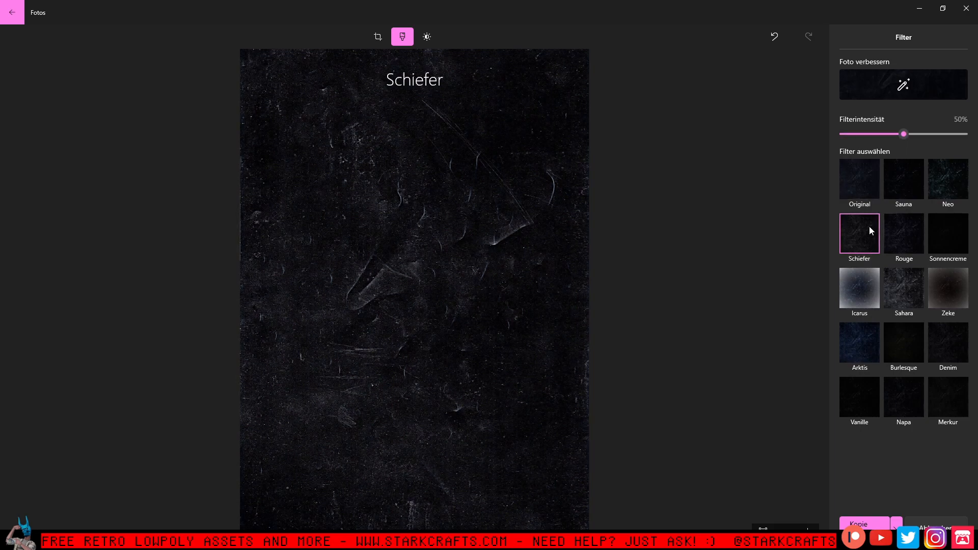
pyautogui.click(906, 189)
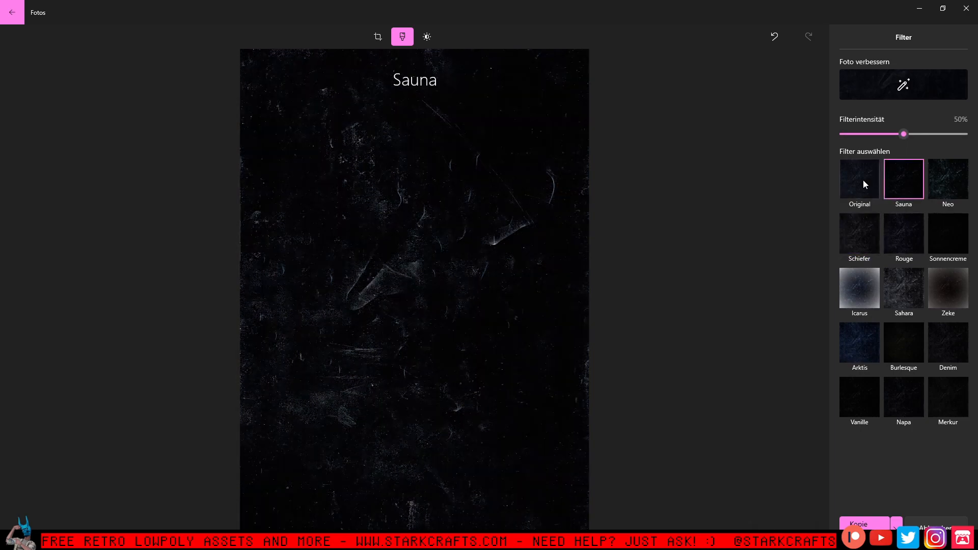
pyautogui.click(905, 275)
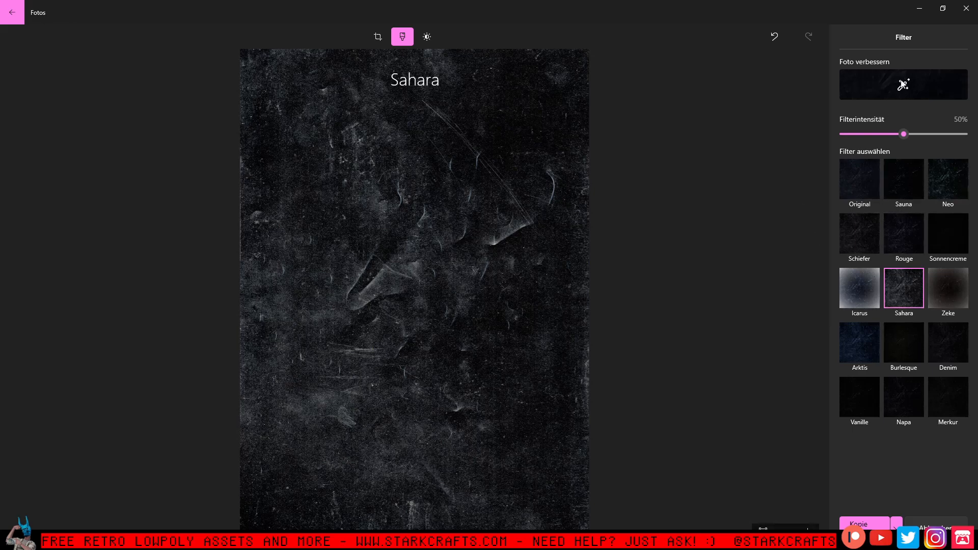
# Adjust the scan's colour, sharpness and light, raising sharpness slightly and keeping colour and light near neutral.
pyautogui.click(428, 36)
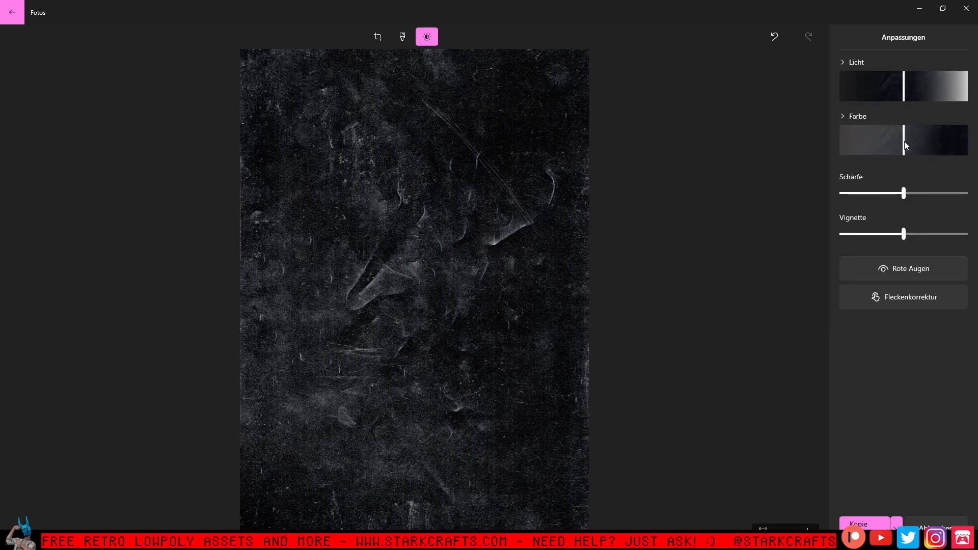
pyautogui.moveTo(906, 147); pyautogui.dragTo(967, 147)
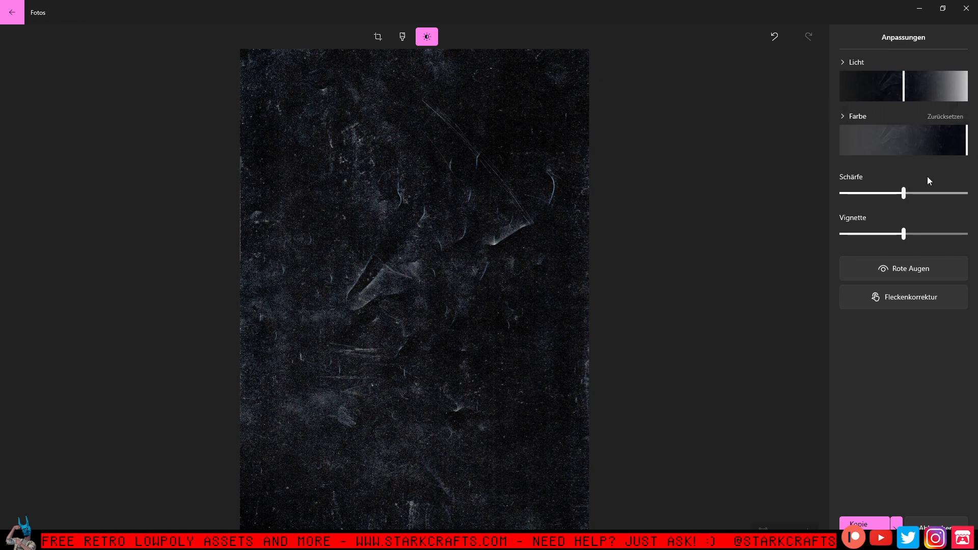
pyautogui.moveTo(910, 194); pyautogui.dragTo(845, 193)
pyautogui.click(945, 116)
pyautogui.moveTo(903, 86)
pyautogui.mouseDown()
pyautogui.moveTo(879, 87)
pyautogui.moveTo(924, 97)
pyautogui.mouseUp()
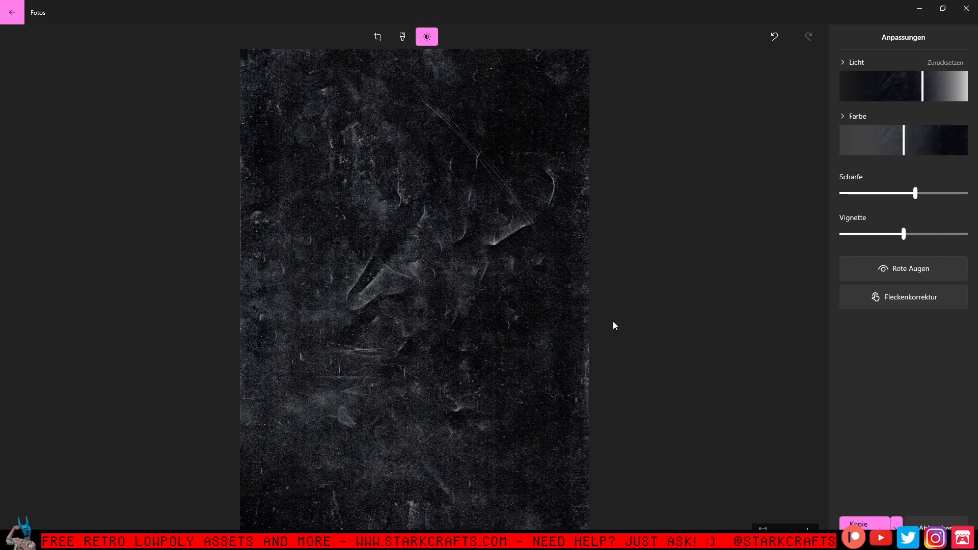
pyautogui.moveTo(926, 92); pyautogui.dragTo(904, 94)
pyautogui.moveTo(914, 151); pyautogui.dragTo(919, 152)
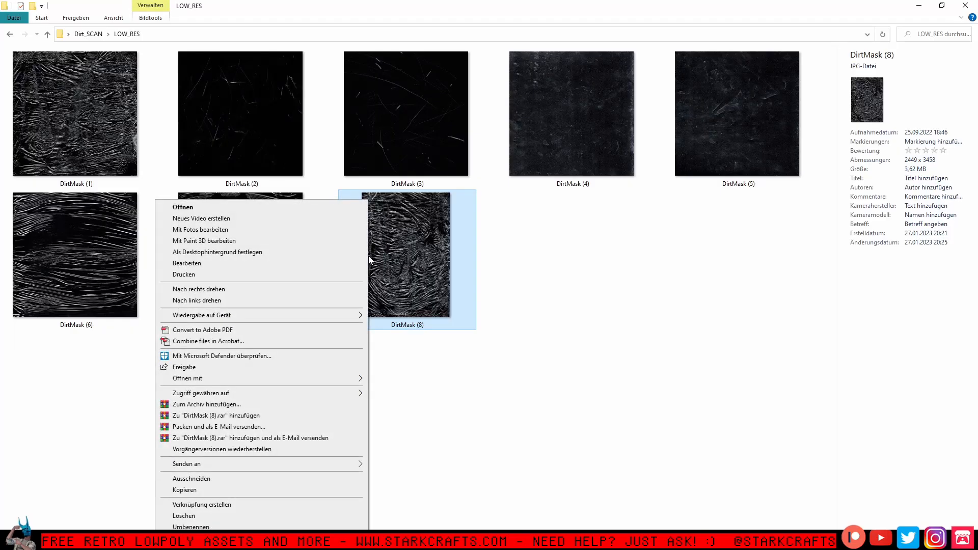
# In Paint, resize DirtMask (8) from the LOW_RES folder to 256 × 256 pixels without keeping the aspect ratio, and close it saved.
pyautogui.click(339, 264)
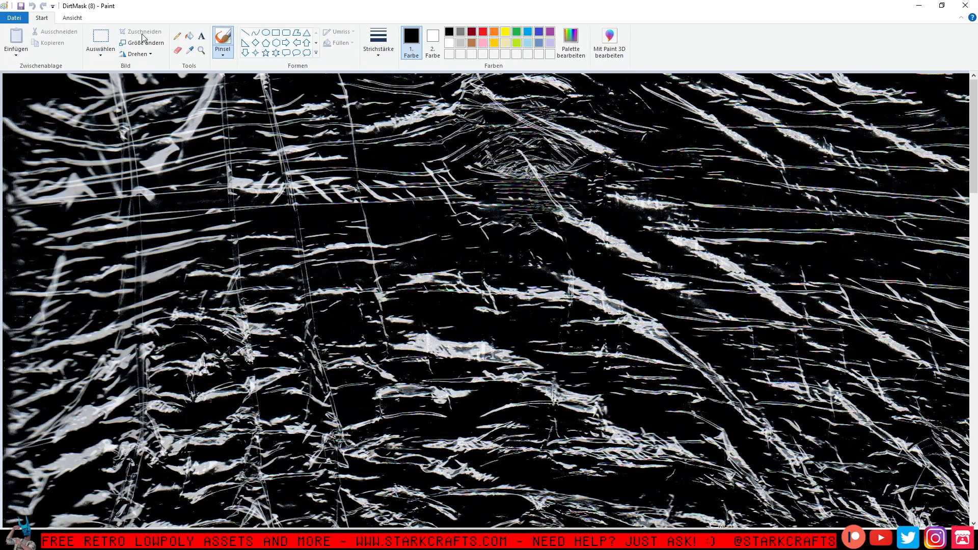
pyautogui.click(142, 43)
pyautogui.click(113, 80)
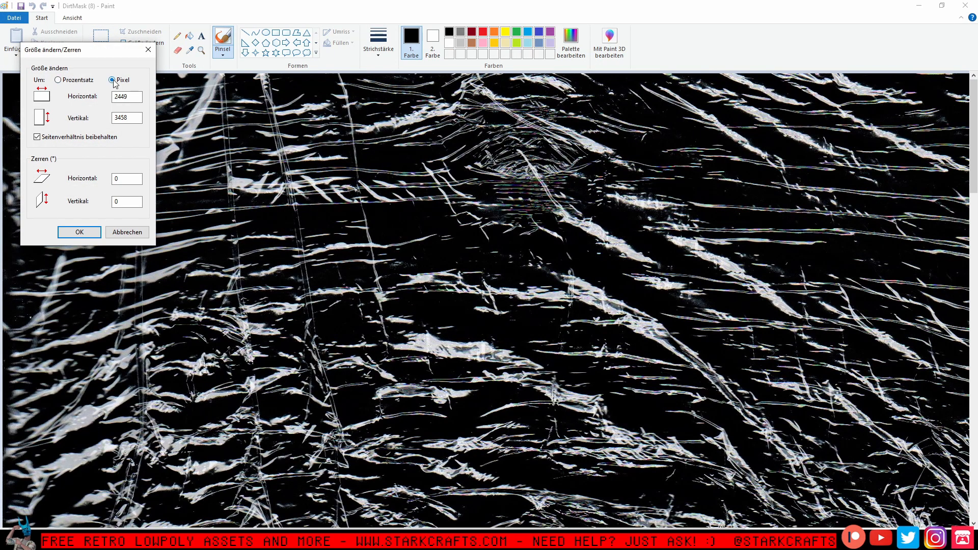
pyautogui.click(74, 138)
pyautogui.doubleClick(139, 100)
pyautogui.write('256')
pyautogui.press('Tab')
pyautogui.write('256')
pyautogui.click(95, 232)
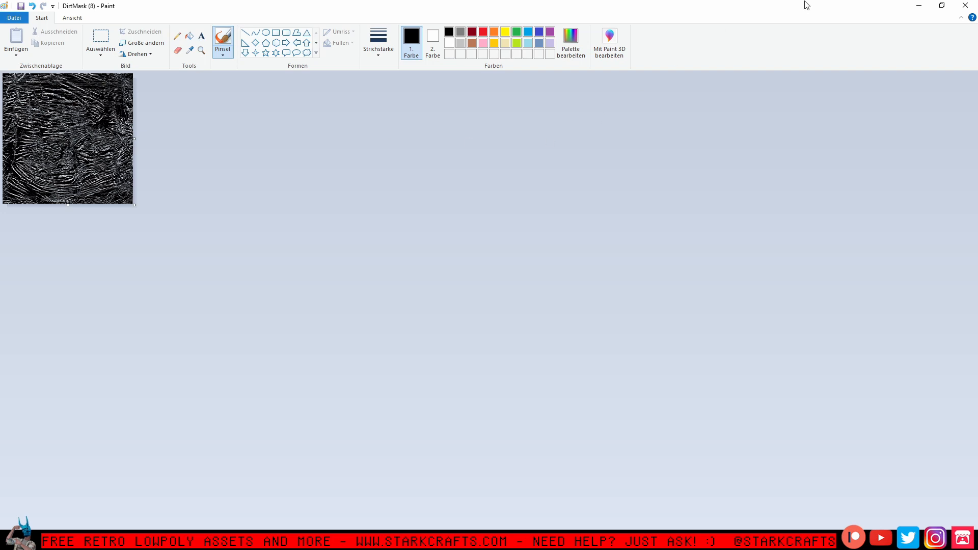
pyautogui.click(965, 5)
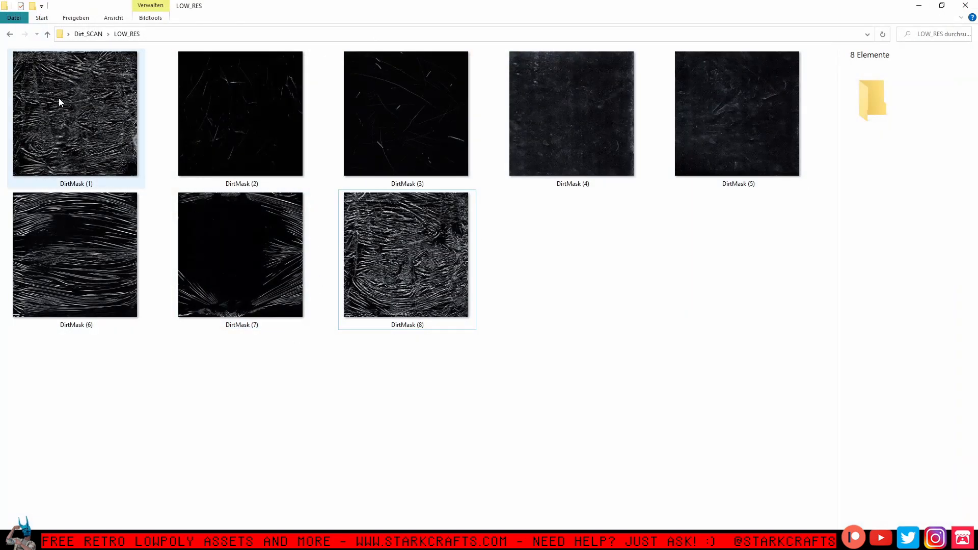
# Check the dimensions of DirtMask (8) in the LOW_RES folder, and view DirtMask (1) enlarged in Photos.
pyautogui.moveTo(59, 98)
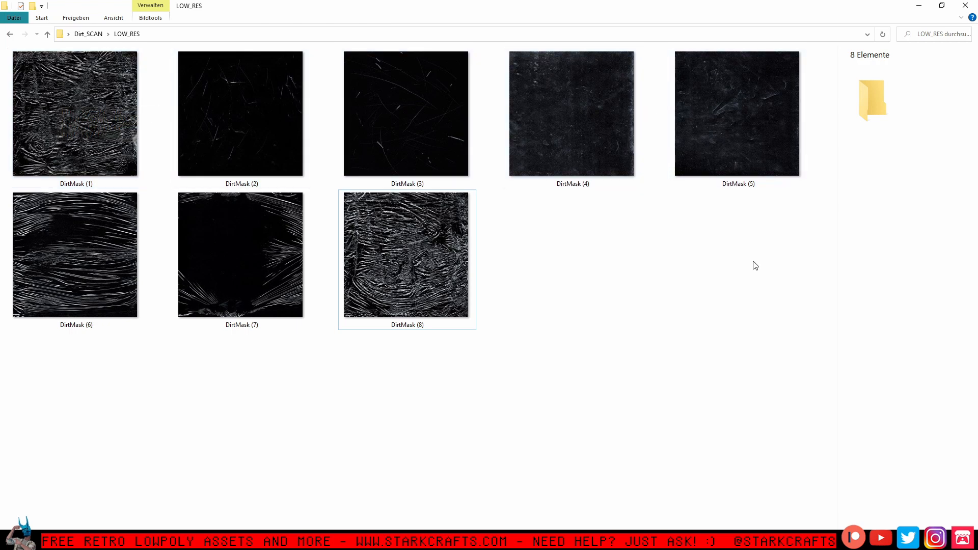
pyautogui.click(375, 244)
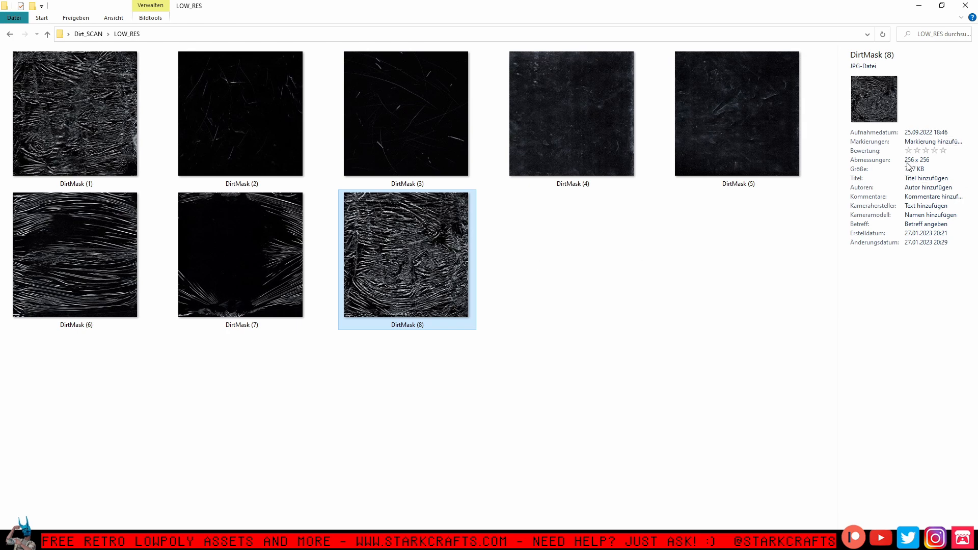
pyautogui.doubleClick(119, 128)
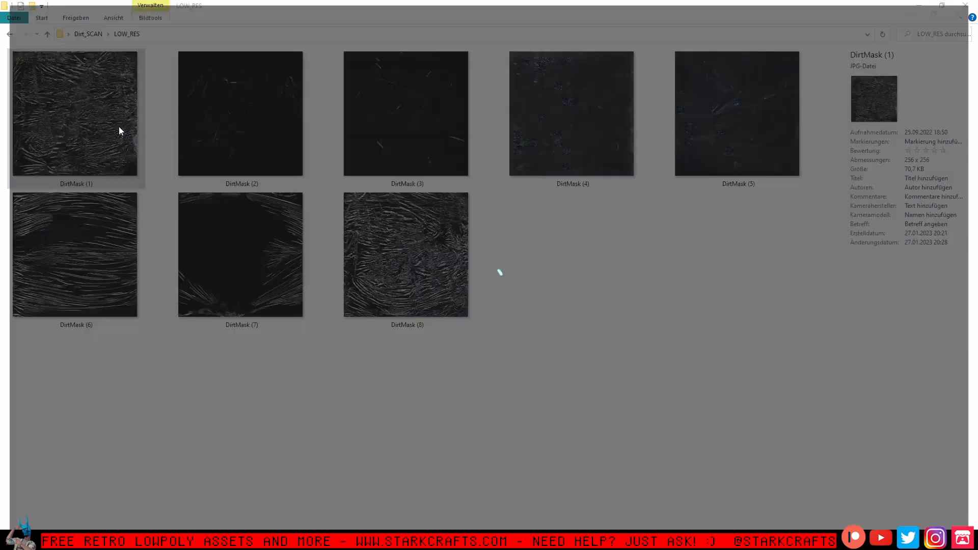
pyautogui.scroll(6, 522, 296)
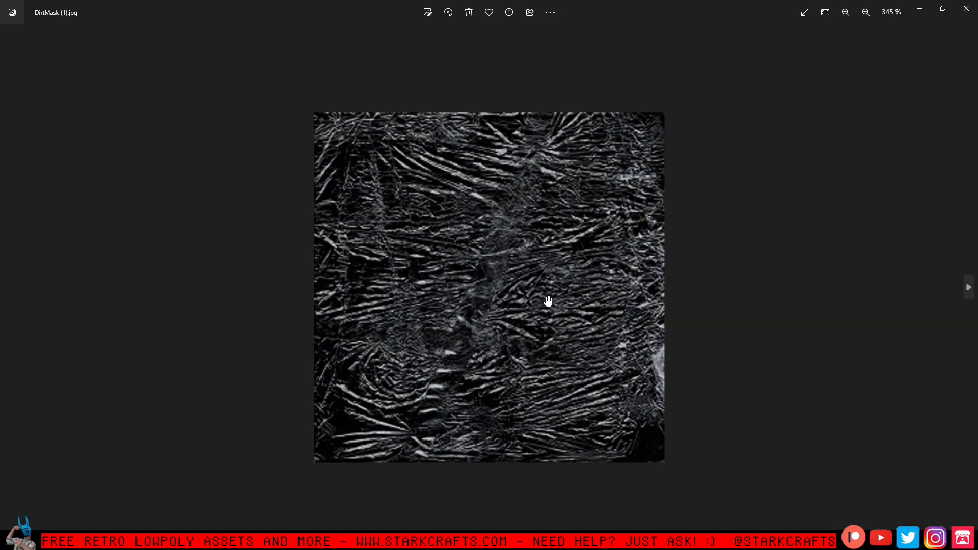
pyautogui.scroll(-1, 611, 324)
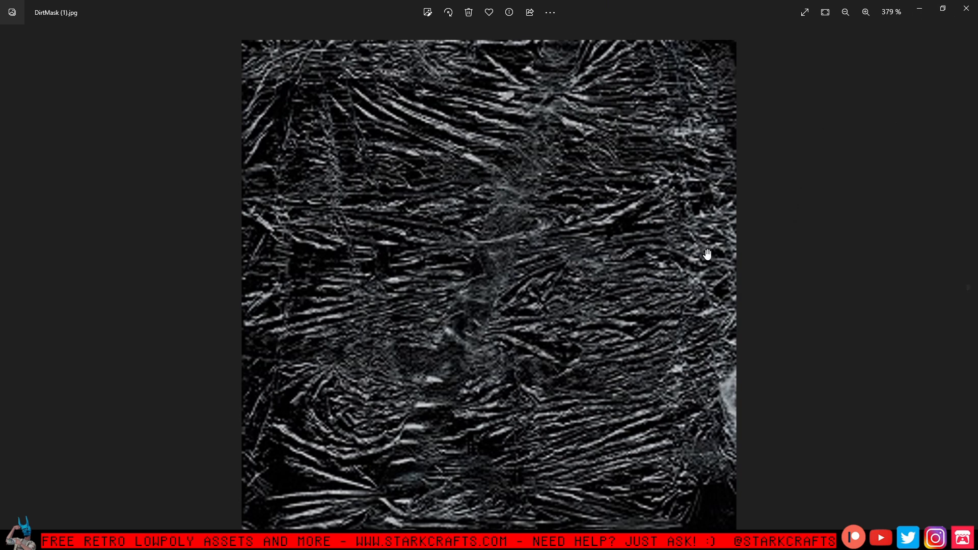
pyautogui.scroll(-5, 532, 281)
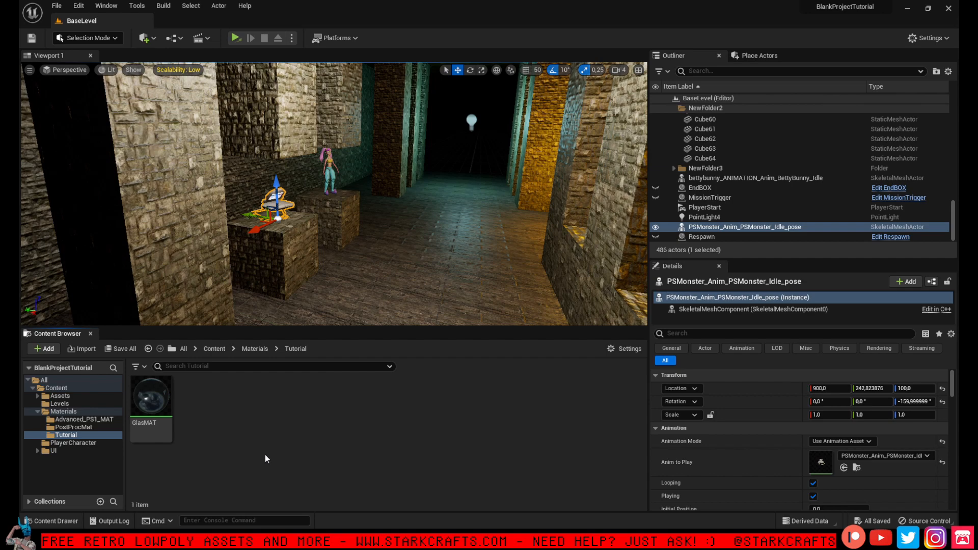
# Import all eight DirtMask images from the LOW_RES folder into the Materials/Tutorial folder of the Unreal project.
pyautogui.hotkey('alt', 'Tab')
pyautogui.click(388, 162)
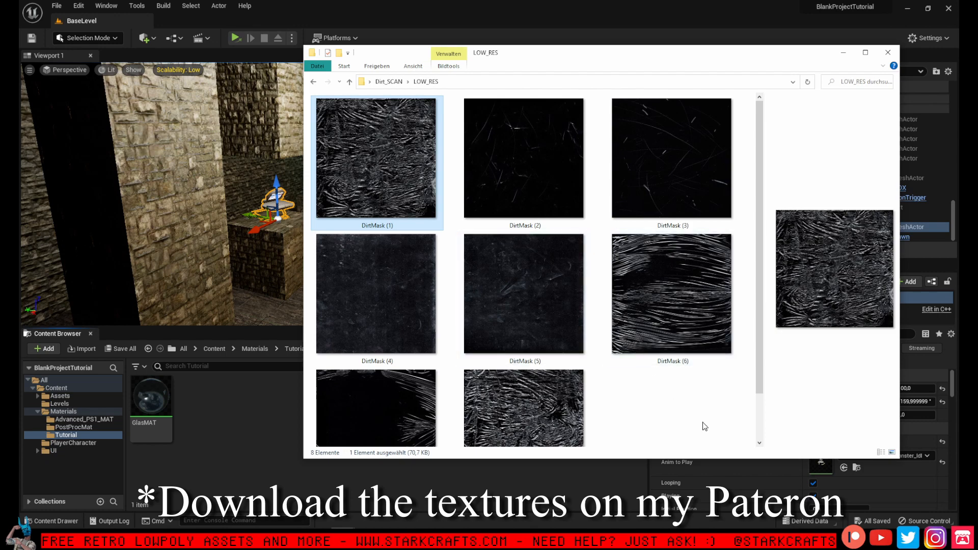
pyautogui.moveTo(703, 422); pyautogui.dragTo(396, 151)
pyautogui.moveTo(391, 318); pyautogui.dragTo(233, 414)
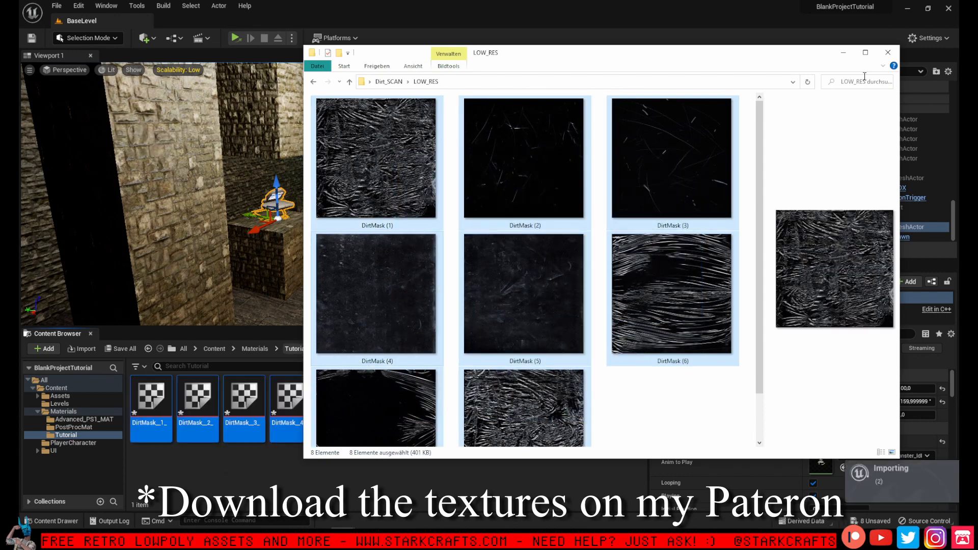
pyautogui.click(845, 53)
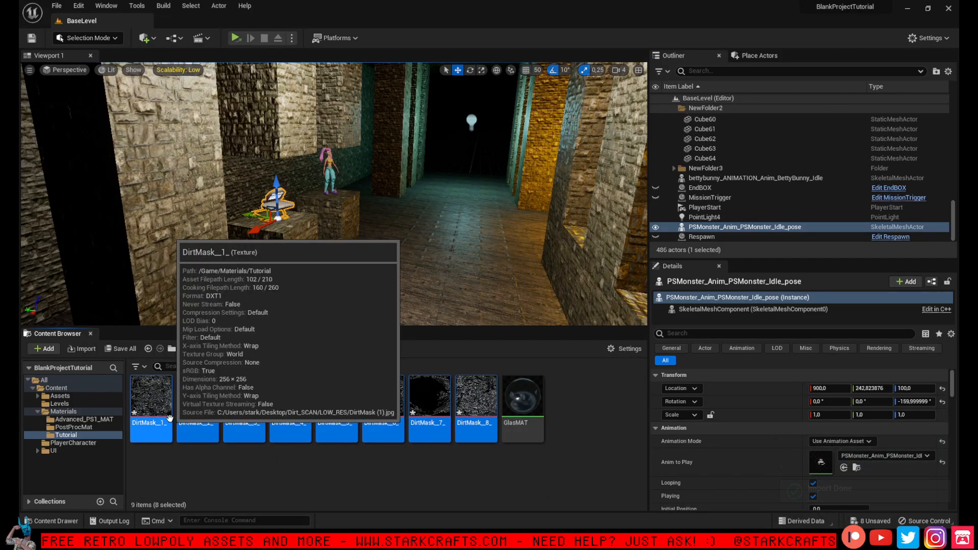
# Open the imported DirtMask textures in the texture editor and inspect DirtMask__8_ enlarged.
pyautogui.doubleClick(158, 432)
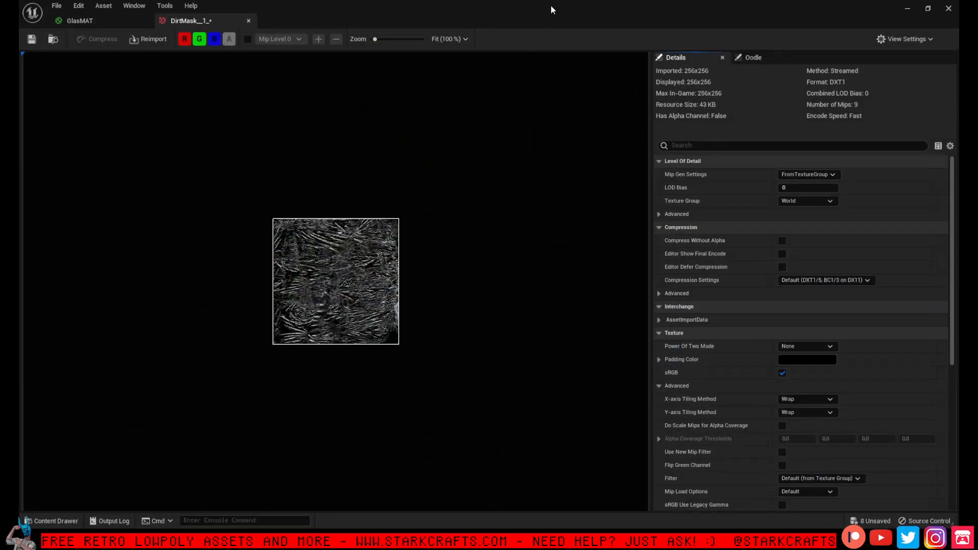
pyautogui.moveTo(551, 5); pyautogui.dragTo(636, 43)
pyautogui.doubleClick(200, 408)
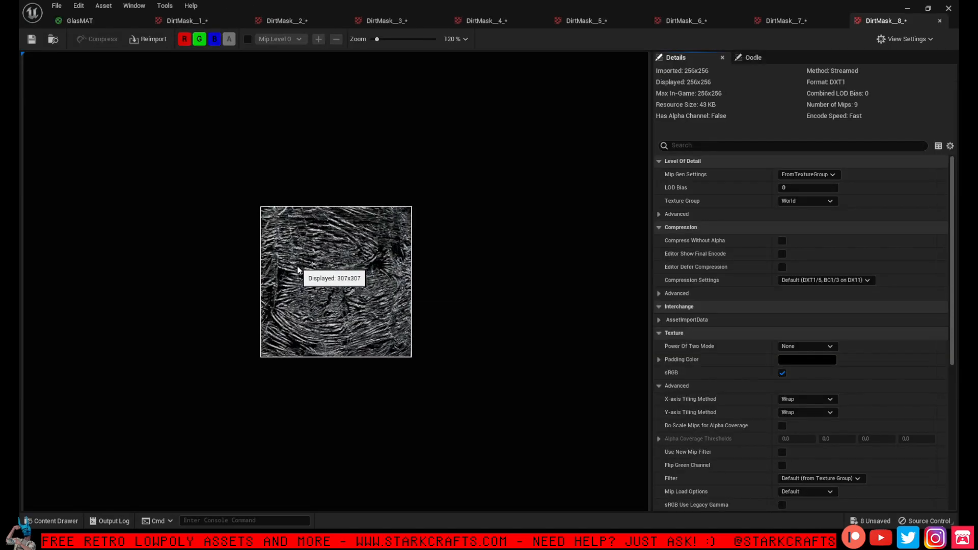
pyautogui.scroll(5, 300, 265)
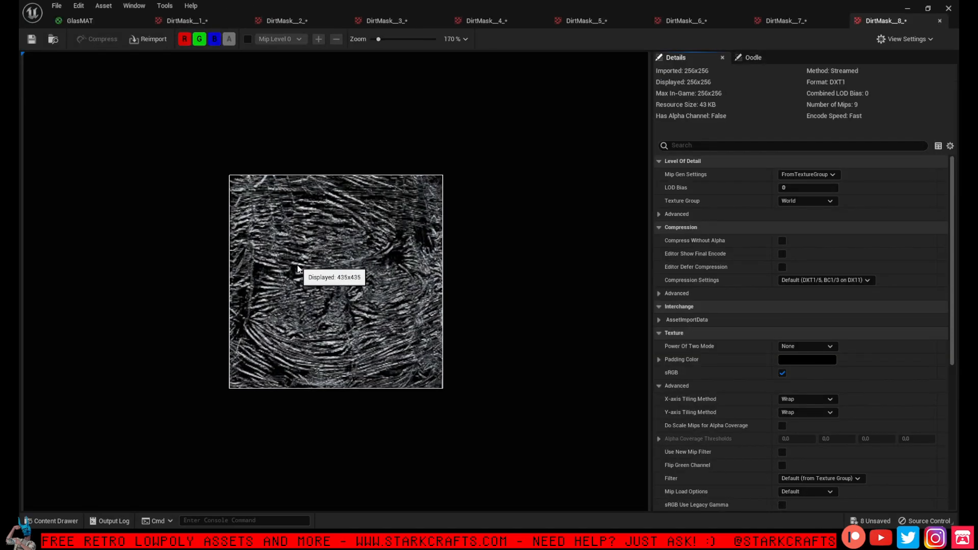
pyautogui.scroll(1, 539, 256)
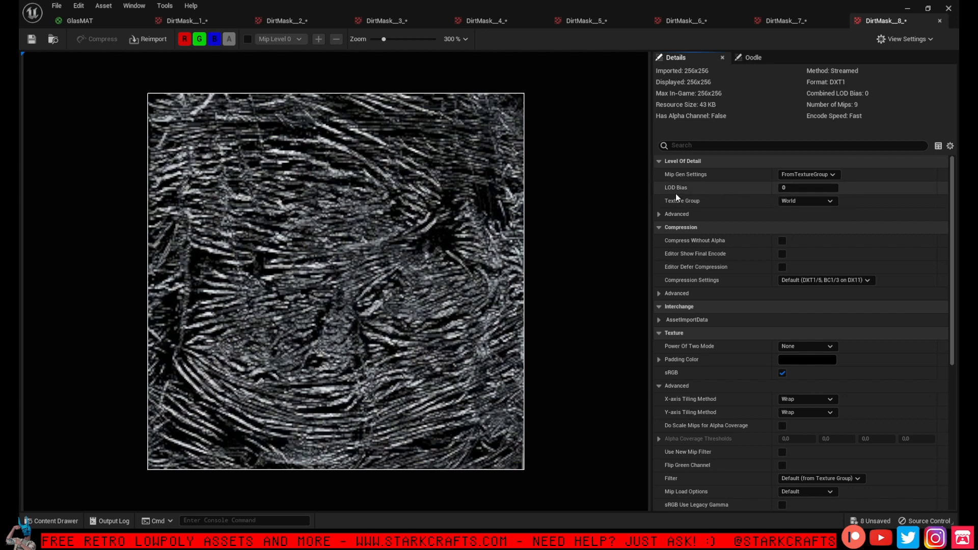
# Set the texture group of DirtMask__8_ to 2D Pixels (unfiltered) and save the texture.
pyautogui.click(808, 200)
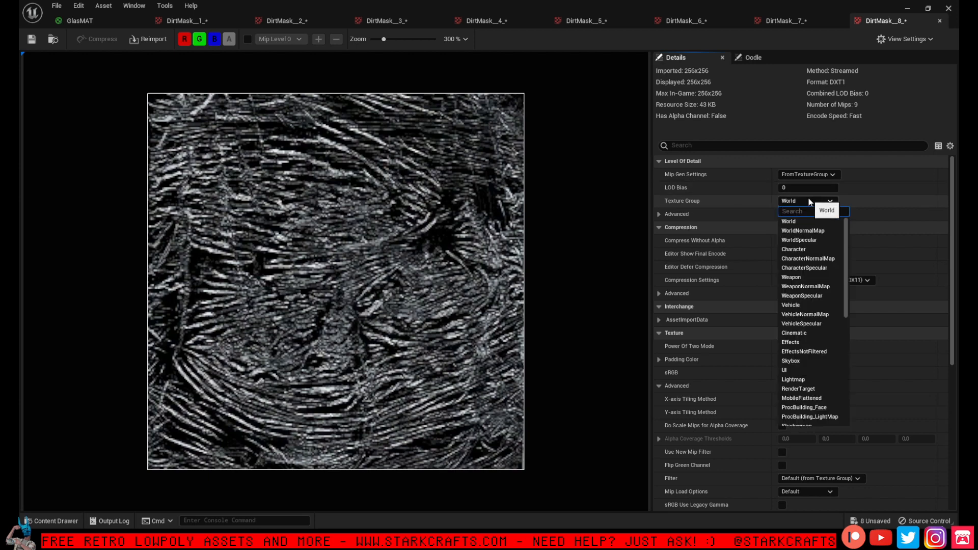
pyautogui.write('2')
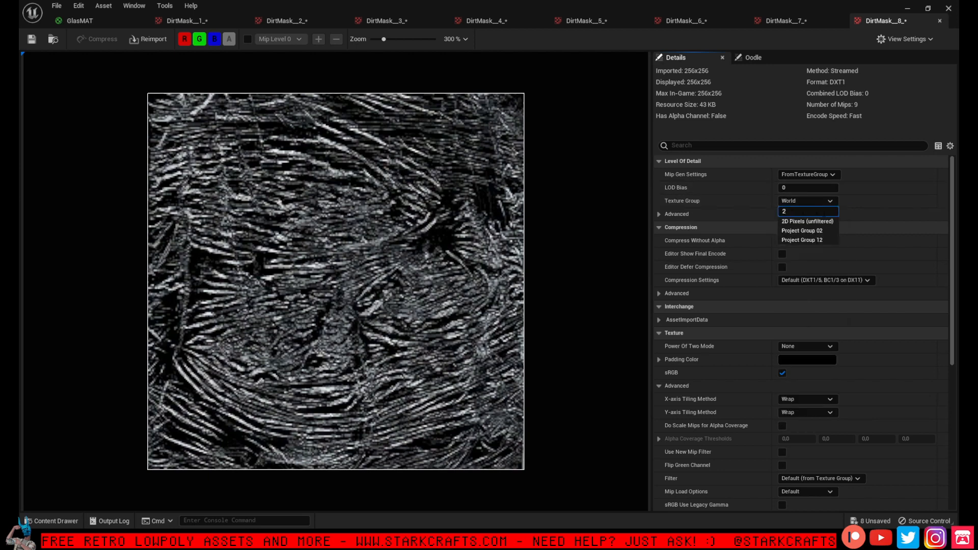
pyautogui.click(827, 222)
pyautogui.click(32, 39)
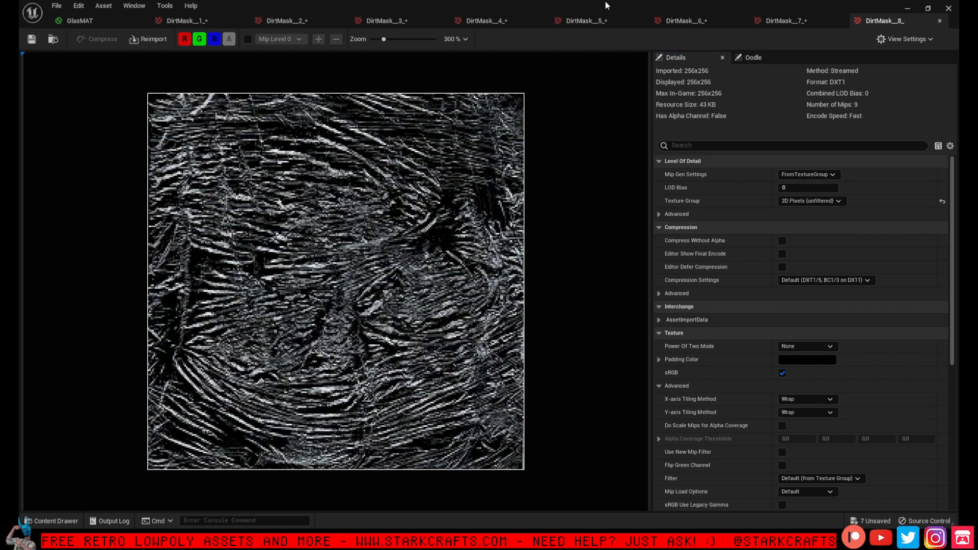
# Set the texture group of DirtMask__7_ and the remaining DirtMask textures to 2D Pixels (unfiltered).
pyautogui.click(817, 22)
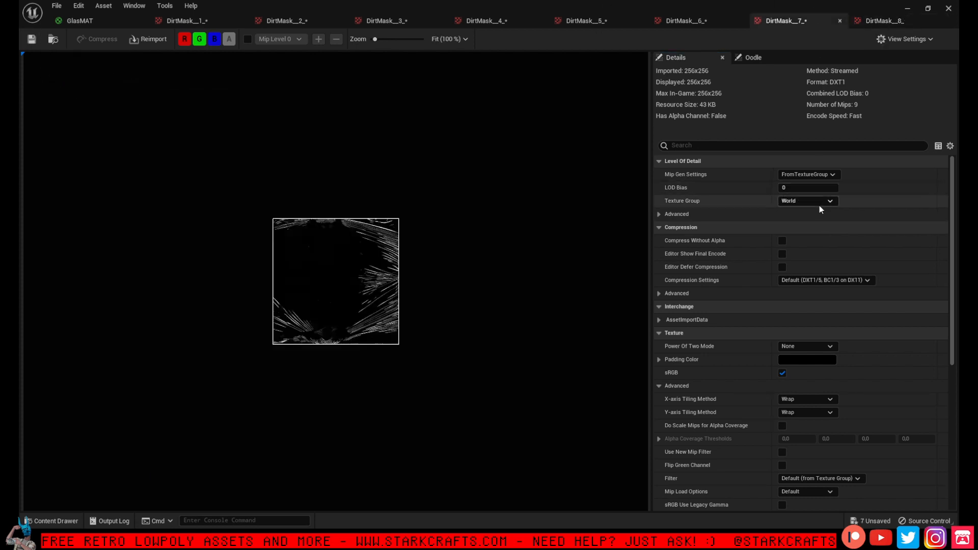
pyautogui.click(814, 201)
pyautogui.write('2')
pyautogui.press('Return')
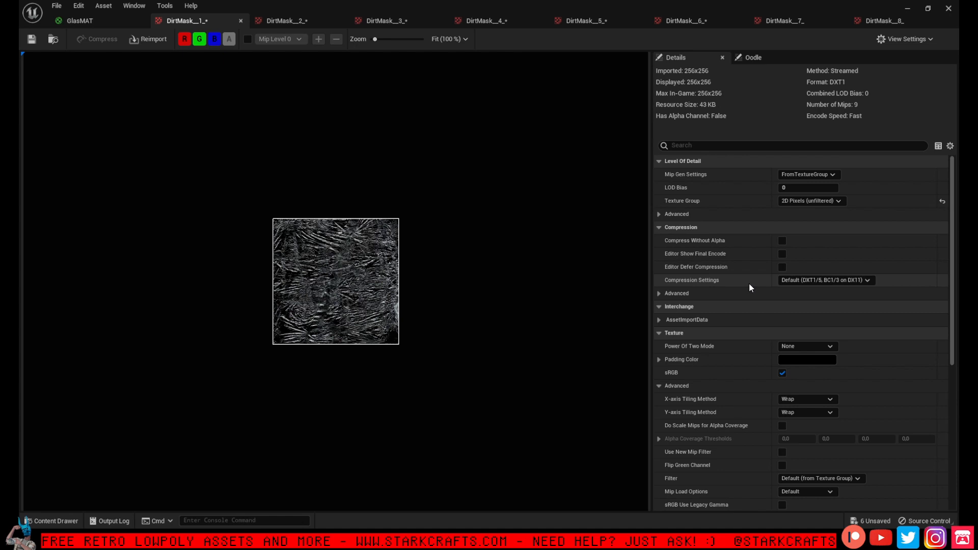
# Set the compression settings of all DirtMask textures, from DirtMask__1_ to DirtMask__8_, to UserInterface2D (RGBA).
pyautogui.click(829, 283)
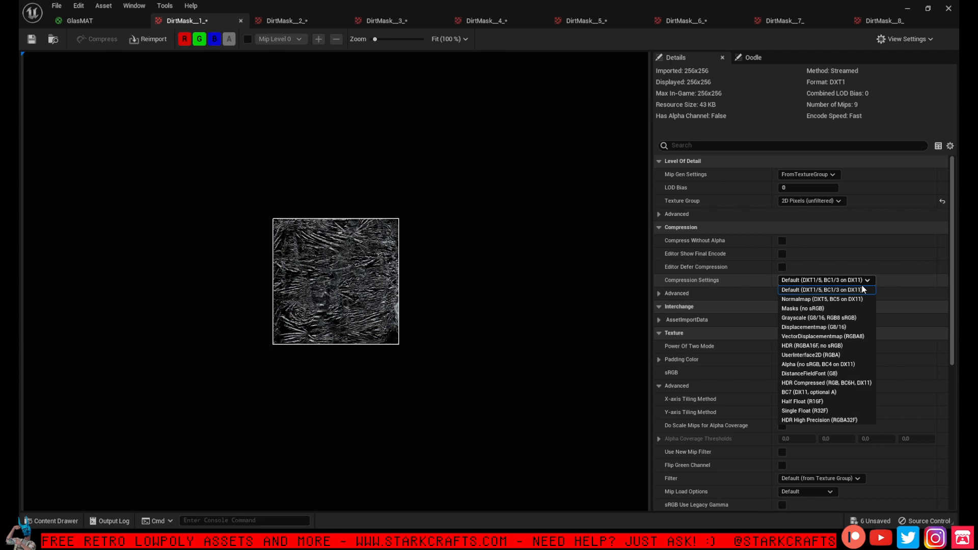
pyautogui.click(844, 354)
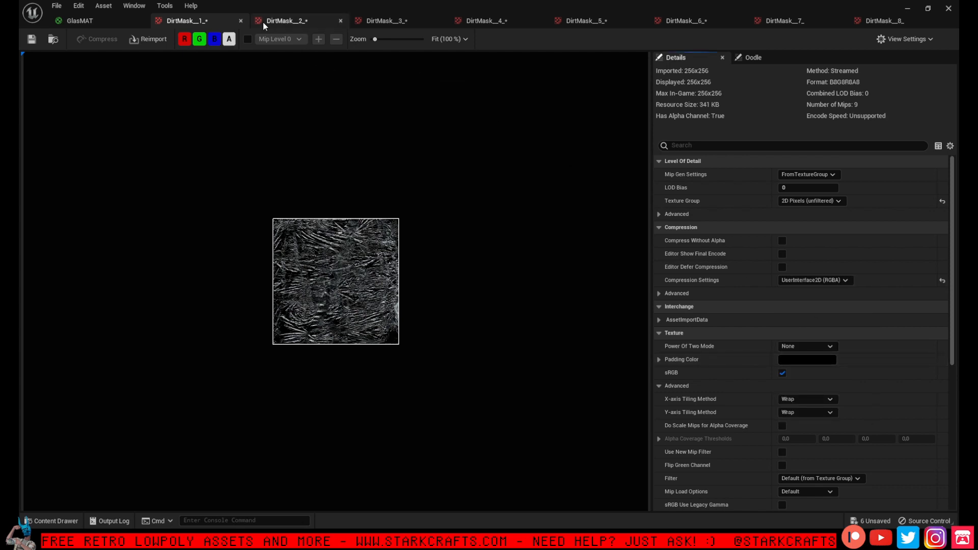
pyautogui.click(278, 23)
pyautogui.click(855, 280)
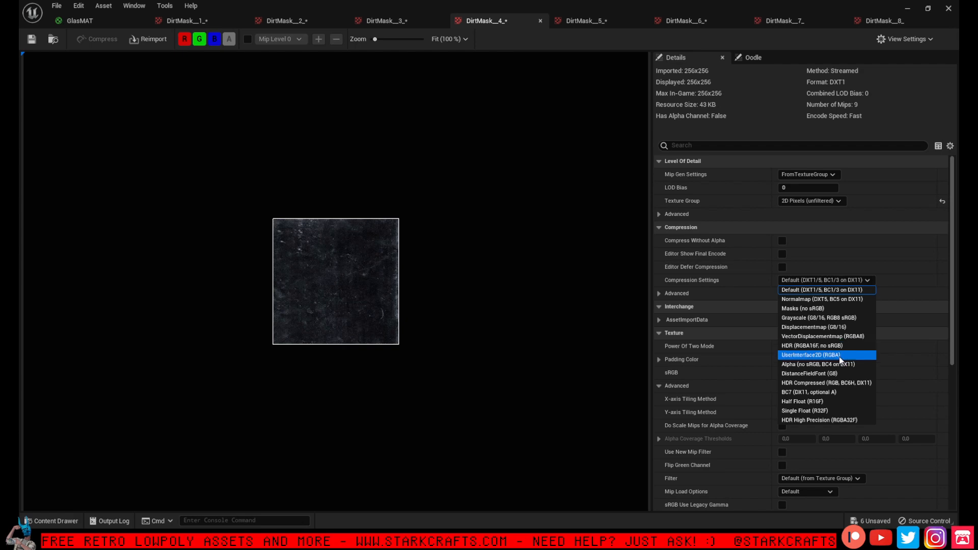
pyautogui.click(839, 355)
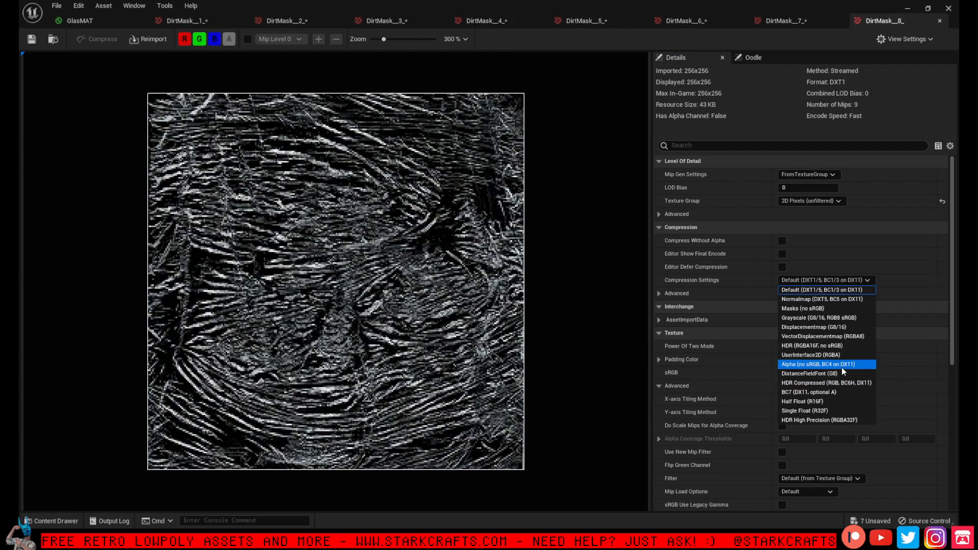
pyautogui.click(847, 355)
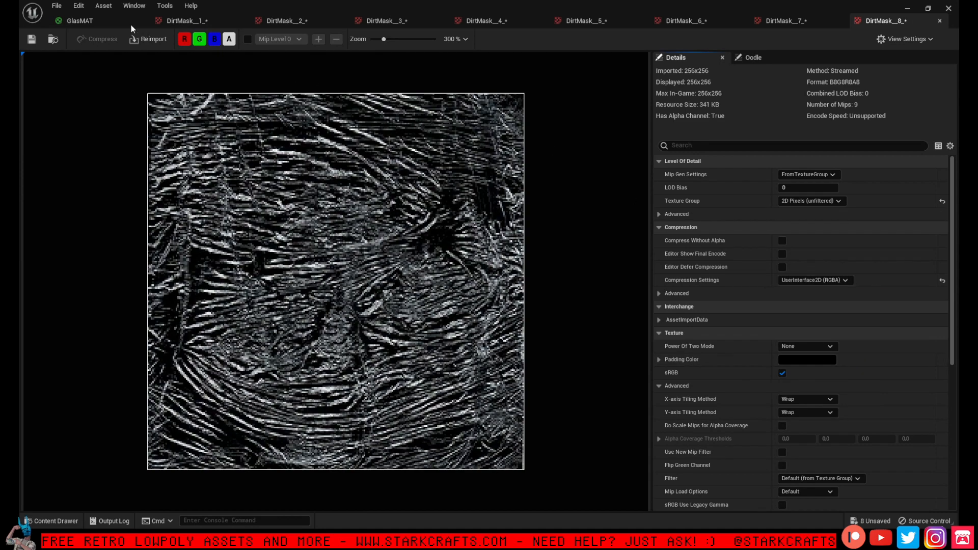
# Return to the level editor and save all the unsaved DirtMask textures.
pyautogui.click(105, 21)
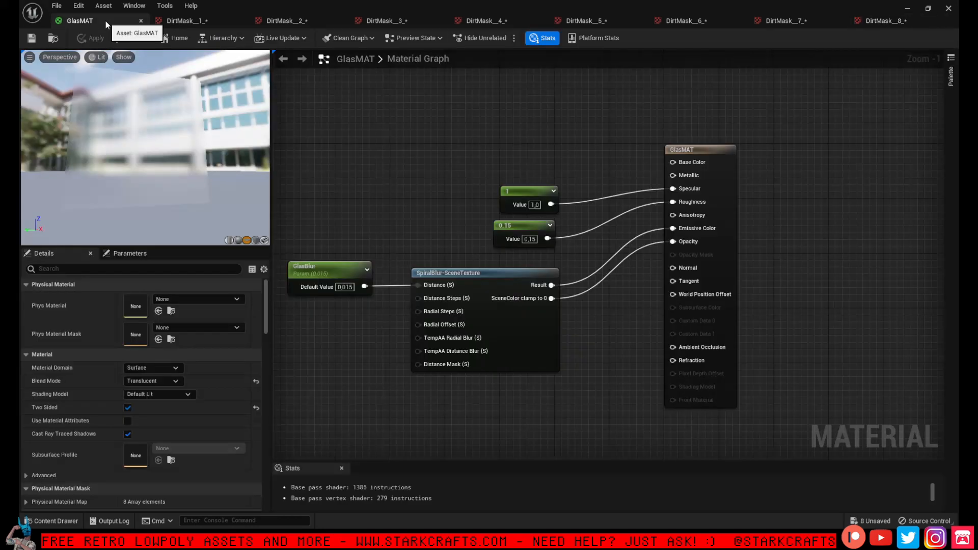
pyautogui.click(906, 9)
pyautogui.click(873, 520)
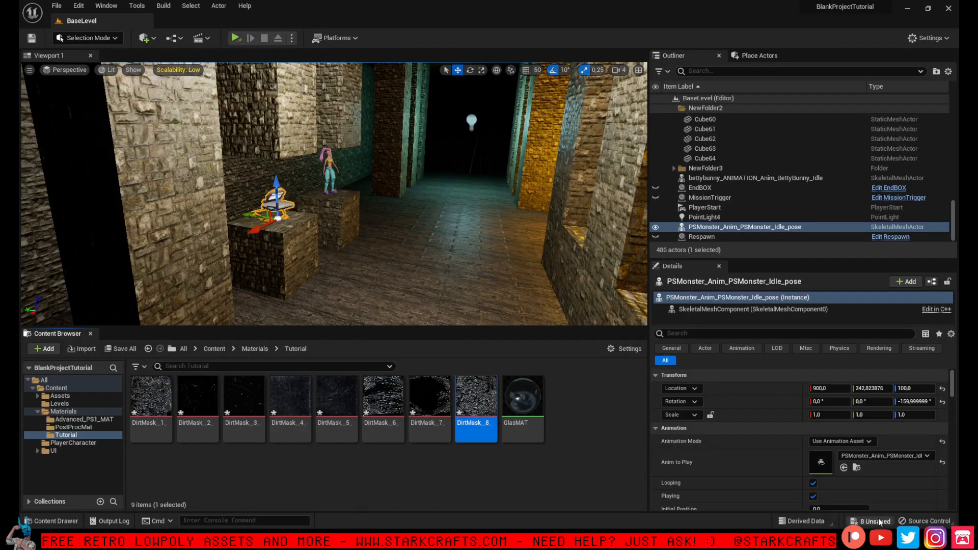
pyautogui.click(585, 379)
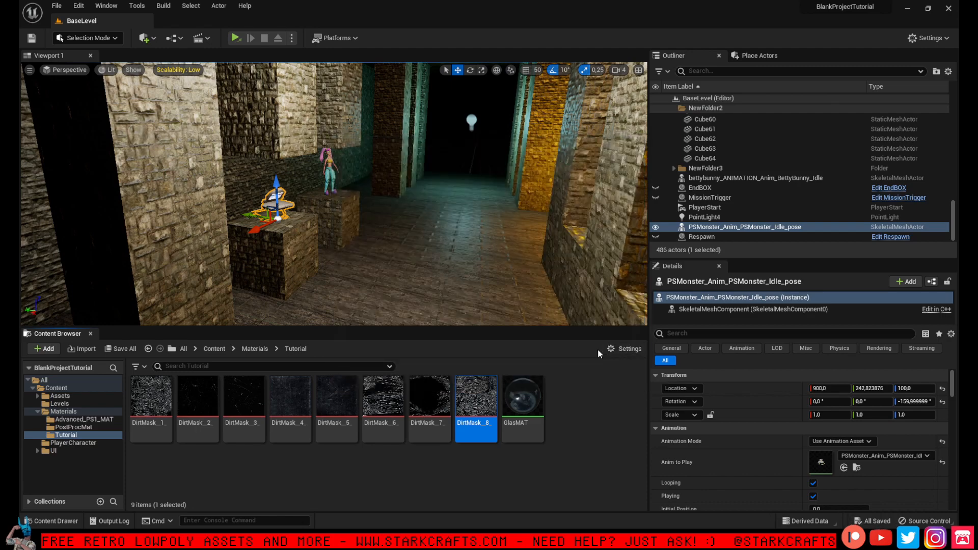
# Open the GlasMAT material and add DirtMask__2_ to its graph as a Texture Sample node.
pyautogui.doubleClick(525, 430)
pyautogui.moveTo(412, 157); pyautogui.dragTo(462, 175, button='right')
pyautogui.moveTo(138, 120); pyautogui.dragTo(84, 120)
pyautogui.moveTo(321, 16); pyautogui.dragTo(572, 60)
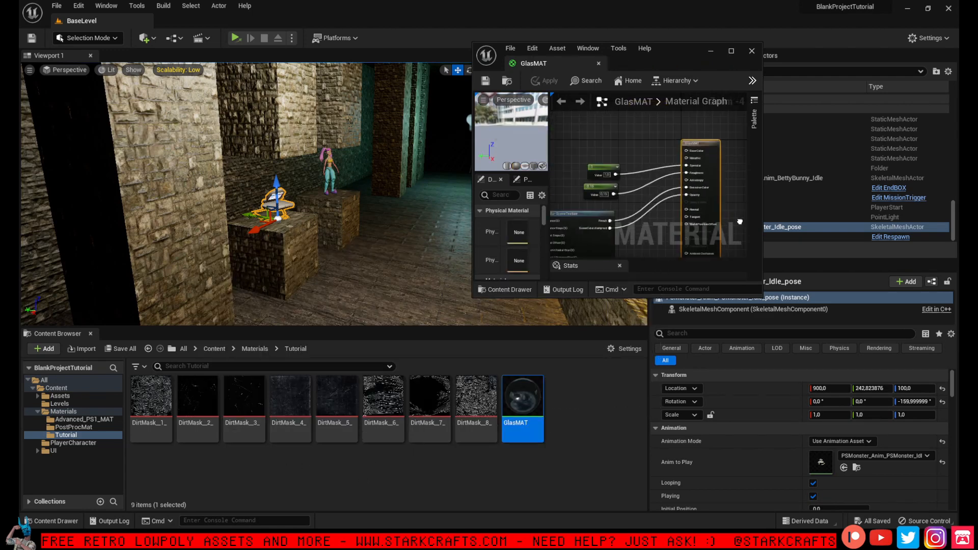
pyautogui.click(197, 407)
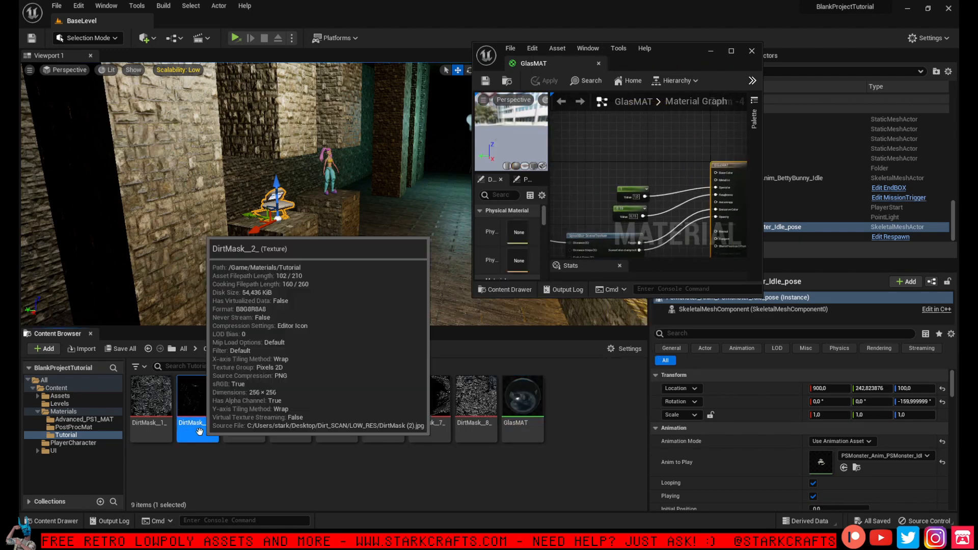
pyautogui.moveTo(196, 430); pyautogui.dragTo(640, 142)
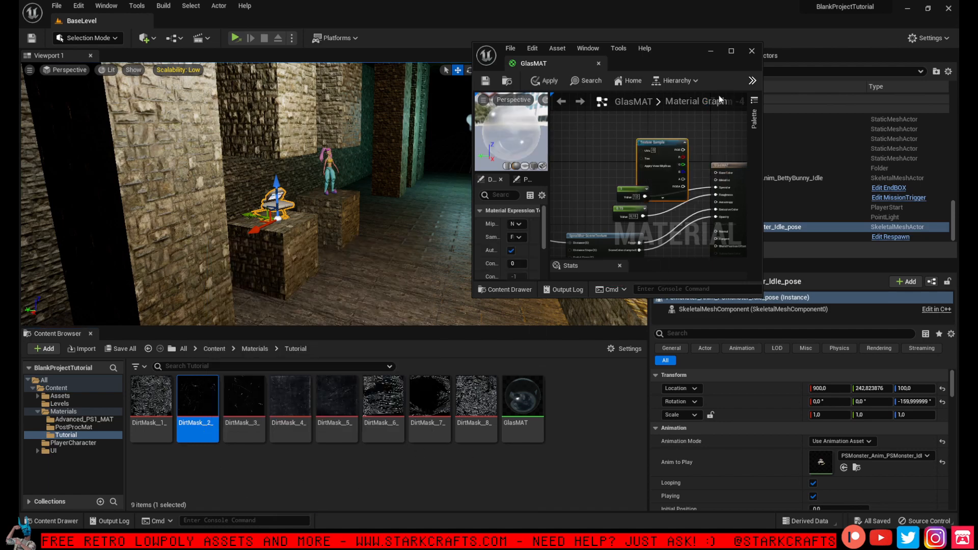
pyautogui.click(732, 52)
# Move the Texture Sample node clear of the other nodes and connect its RGB output to GlasMAT's Base Color.
pyautogui.scroll(-5, 566, 211)
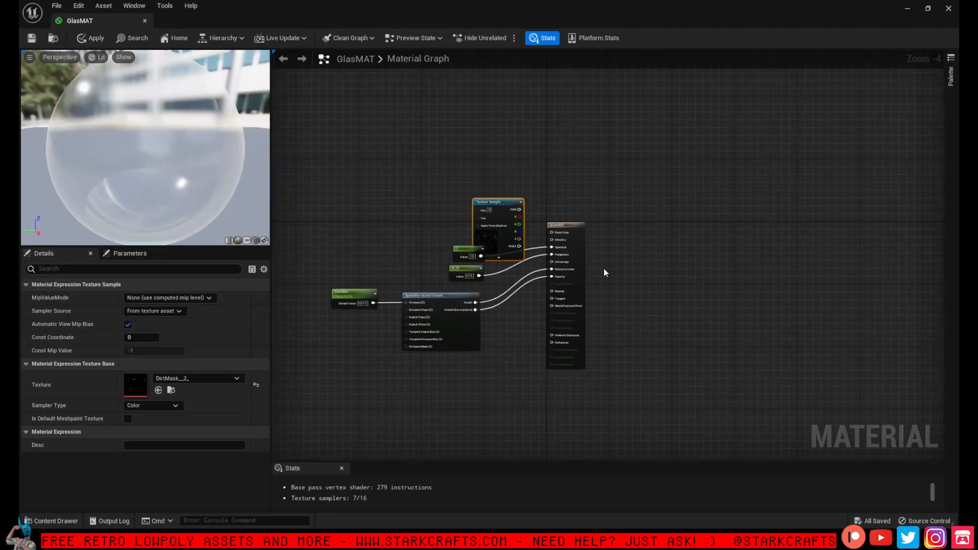
pyautogui.scroll(5, 519, 235)
pyautogui.moveTo(457, 208); pyautogui.dragTo(529, 259, button='right')
pyautogui.moveTo(578, 301); pyautogui.dragTo(448, 226)
pyautogui.moveTo(515, 204); pyautogui.dragTo(705, 323)
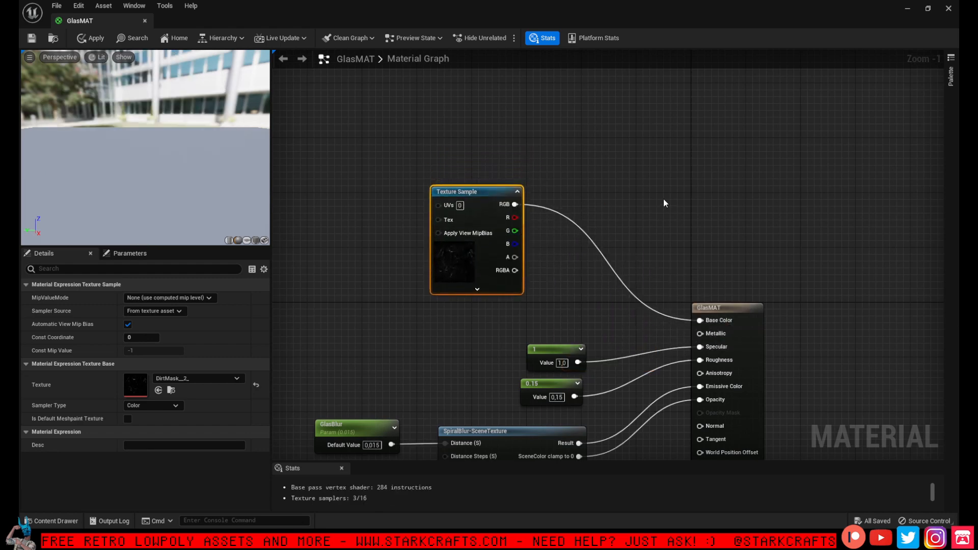
# Examine the glass preview sphere from several angles and distances for the effect of the dirt mask.
pyautogui.moveTo(150, 180); pyautogui.dragTo(237, 179)
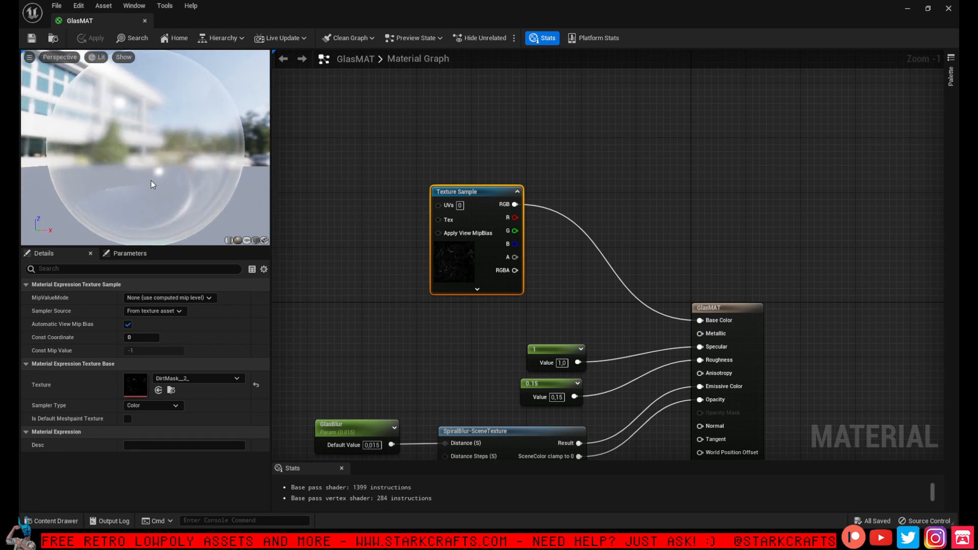
pyautogui.scroll(-3, 145, 171)
pyautogui.scroll(5, 136, 153)
pyautogui.moveTo(136, 152); pyautogui.dragTo(150, 121)
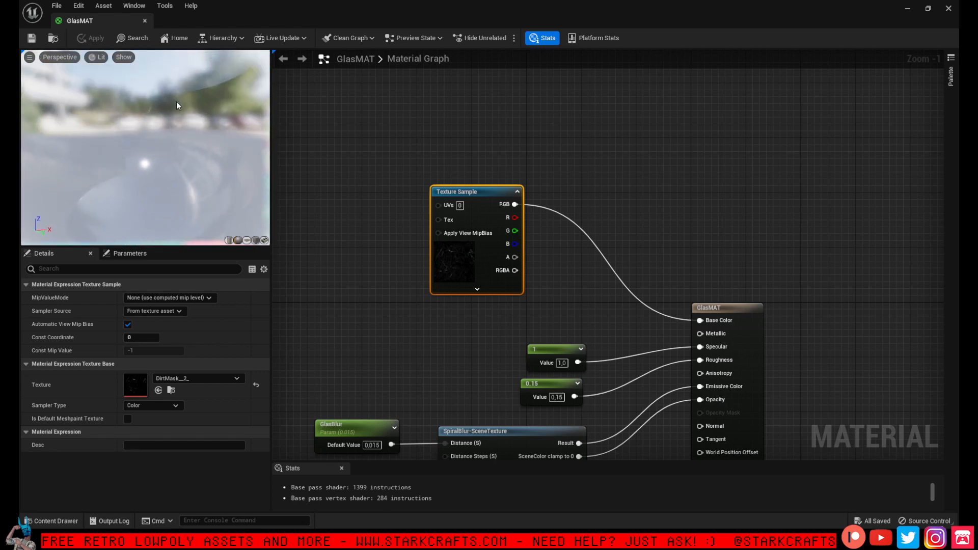
pyautogui.scroll(-4, 158, 161)
pyautogui.moveTo(164, 164); pyautogui.dragTo(155, 158)
pyautogui.scroll(5, 154, 159)
pyautogui.scroll(-4, 155, 159)
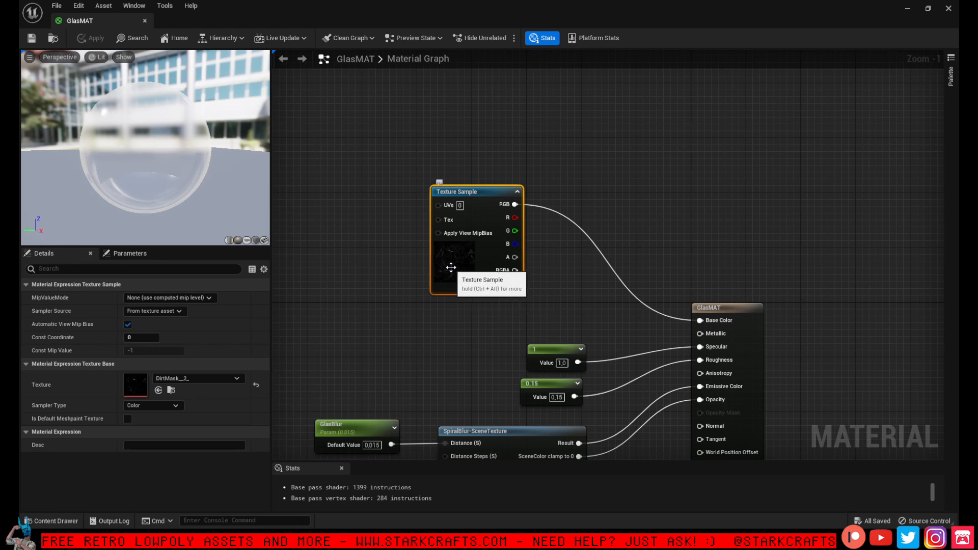
# Try DirtMask__1_ as the Texture Sample's texture and inspect its effect on the glass preview sphere.
pyautogui.click(215, 379)
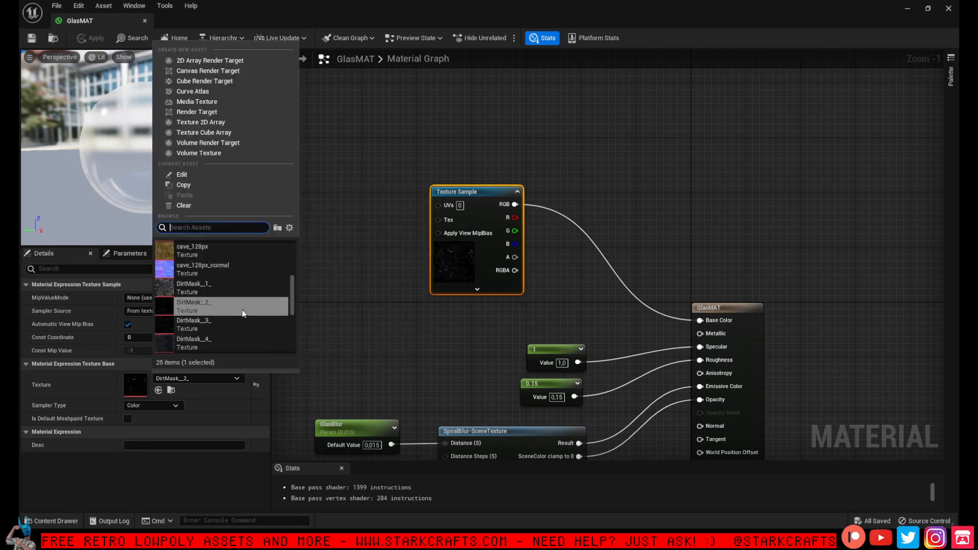
pyautogui.click(240, 285)
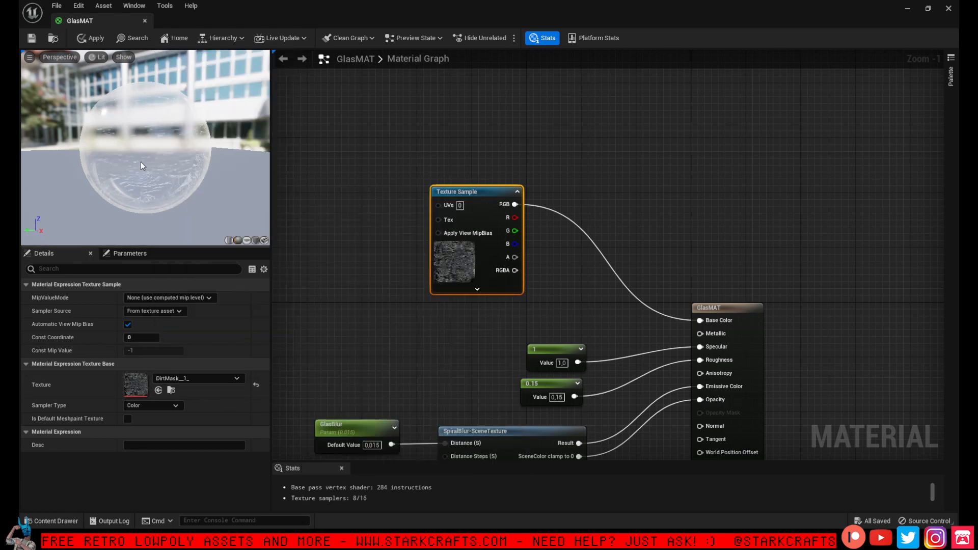
pyautogui.scroll(5, 133, 150)
pyautogui.scroll(-4, 133, 149)
pyautogui.moveTo(133, 170); pyautogui.dragTo(102, 145)
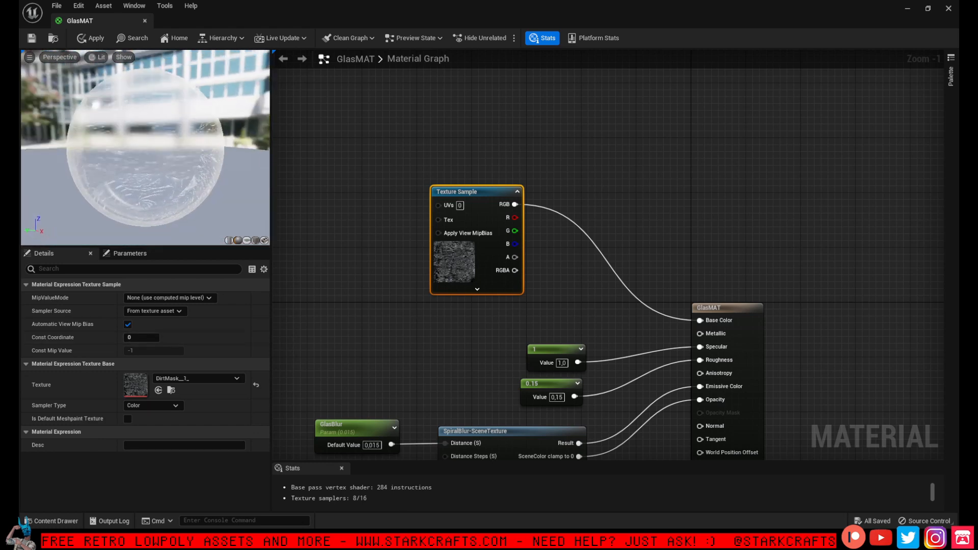
pyautogui.moveTo(213, 184); pyautogui.dragTo(191, 179)
pyautogui.scroll(-4, 193, 175)
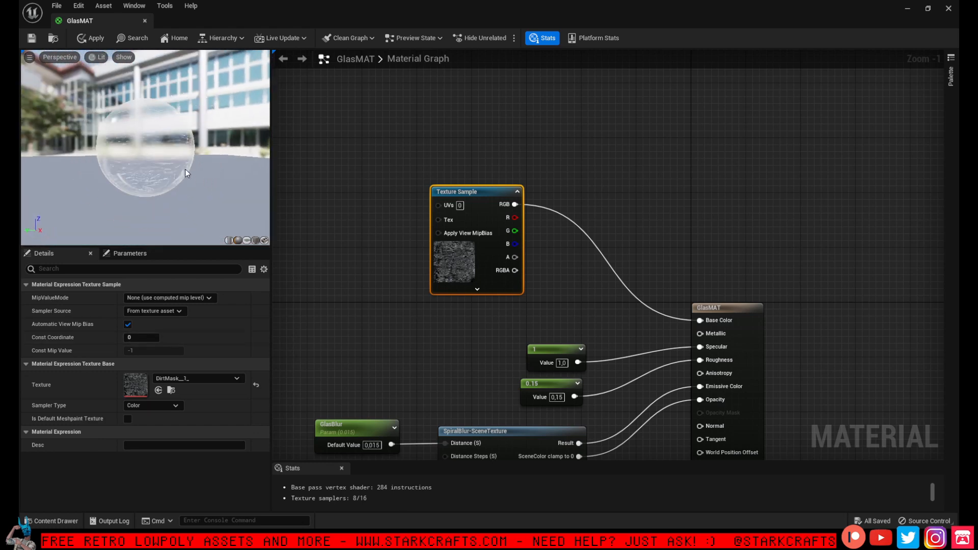
# Preview the glass material on a cylinder and then on a cube, viewing the dirt mask from several distances.
pyautogui.click(228, 241)
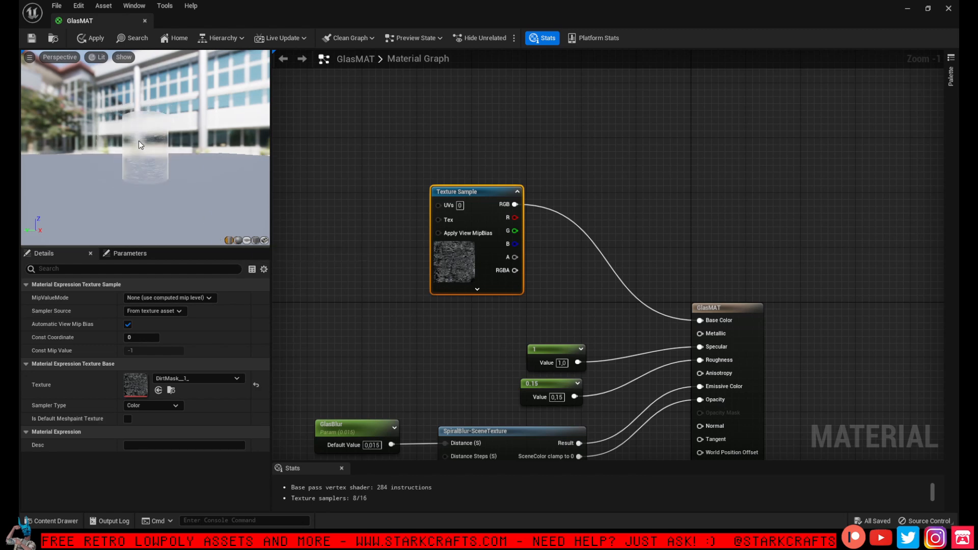
pyautogui.scroll(3, 140, 141)
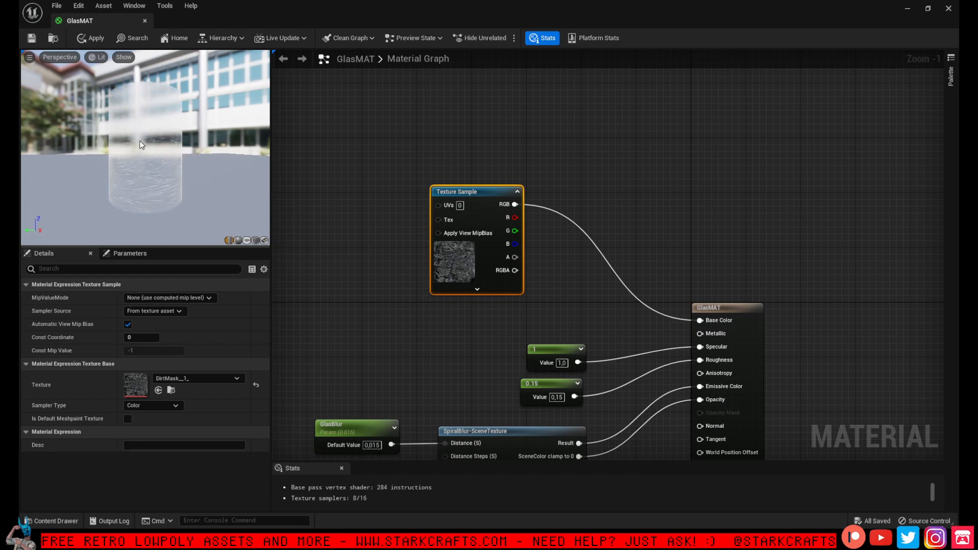
pyautogui.click(256, 240)
pyautogui.moveTo(253, 234); pyautogui.dragTo(171, 186)
pyautogui.scroll(3, 191, 174)
pyautogui.scroll(-3, 163, 172)
pyautogui.moveTo(152, 147)
pyautogui.mouseDown()
pyautogui.moveTo(144, 161)
pyautogui.moveTo(153, 146)
pyautogui.mouseUp()
pyautogui.scroll(3, 143, 160)
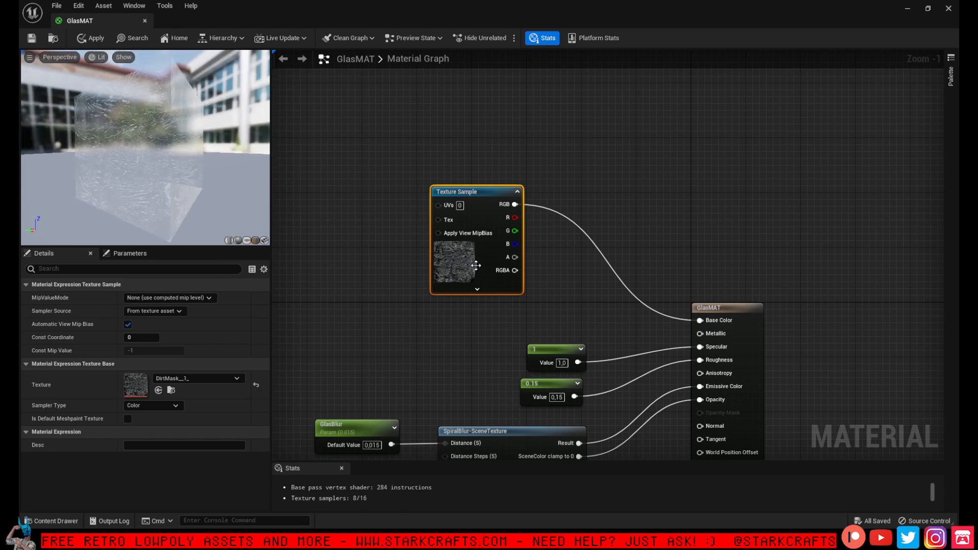
# Try DirtMask__2_ as the Texture Sample's texture and move the node farther from the GlasMAT output node.
pyautogui.click(237, 377)
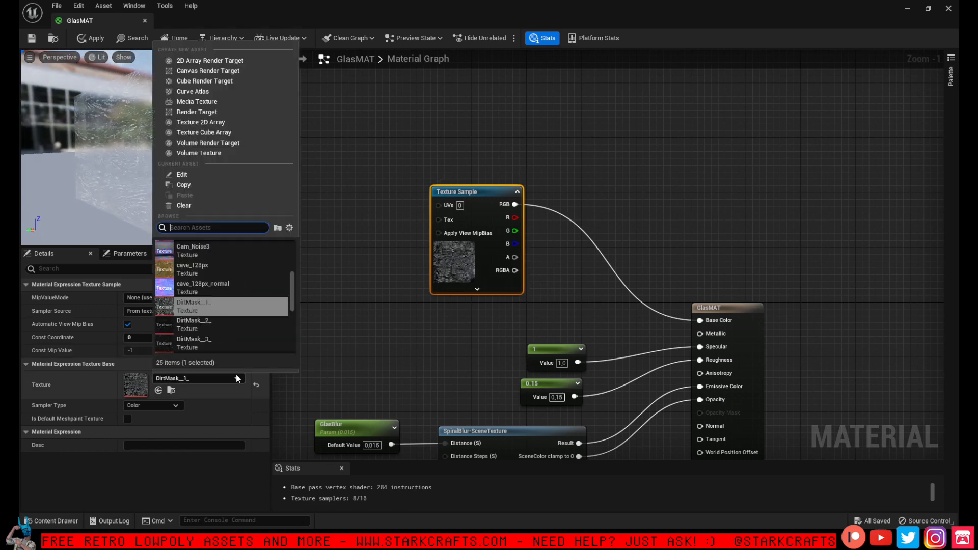
pyautogui.click(223, 328)
pyautogui.moveTo(455, 261); pyautogui.dragTo(387, 201)
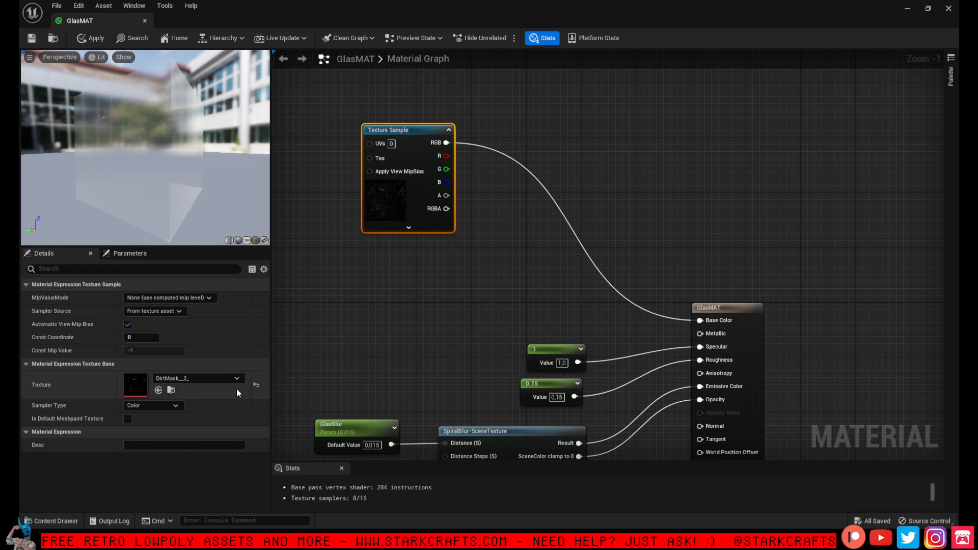
# Set the Texture Sample's texture to DirtMask__3_ and inspect the preview cube from several angles.
pyautogui.click(224, 378)
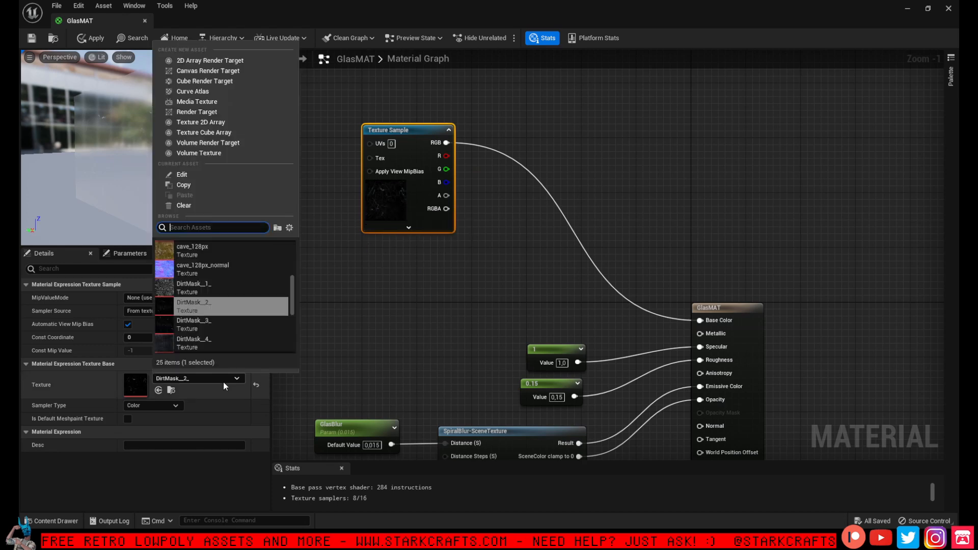
pyautogui.click(225, 330)
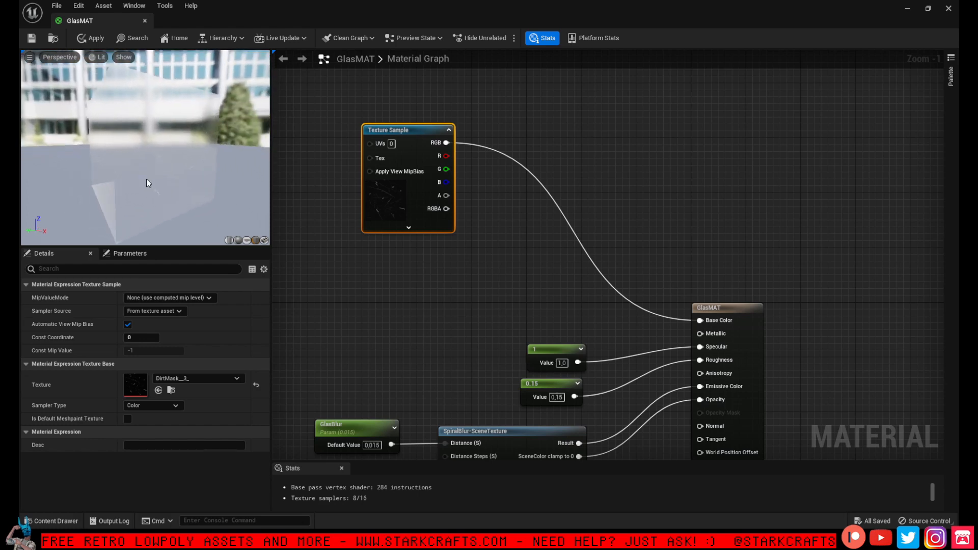
pyautogui.moveTo(148, 182); pyautogui.dragTo(106, 188)
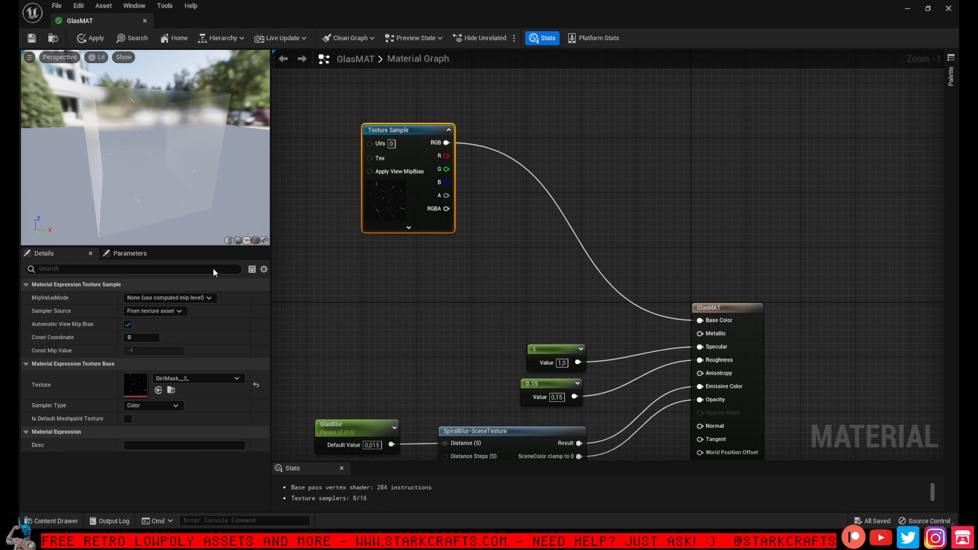
pyautogui.moveTo(198, 188); pyautogui.dragTo(242, 207)
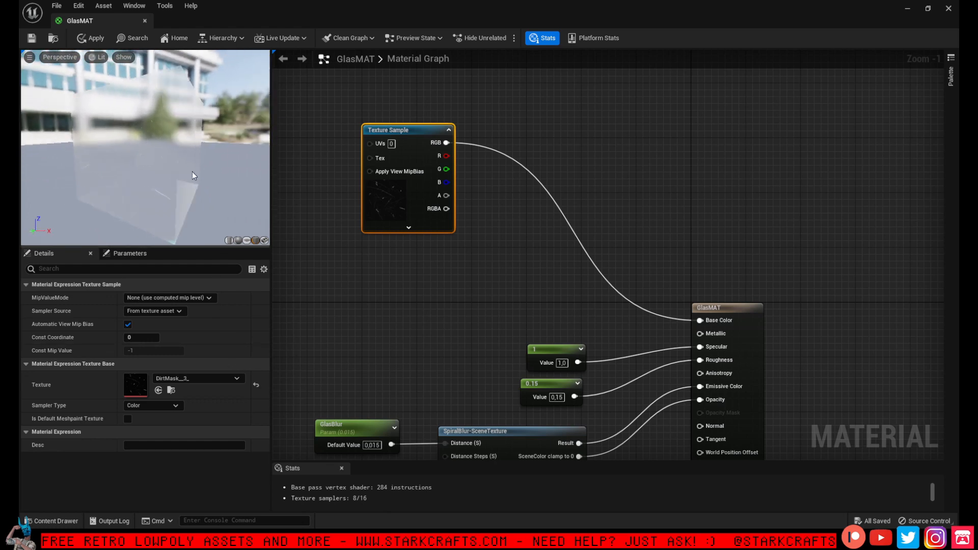
pyautogui.moveTo(138, 164)
pyautogui.mouseDown()
pyautogui.moveTo(115, 168)
pyautogui.moveTo(133, 199)
pyautogui.moveTo(140, 171)
pyautogui.mouseUp()
# Move the Texture Sample node still farther from GlasMAT to make room for more nodes, and check the preview cube.
pyautogui.moveTo(401, 206); pyautogui.dragTo(303, 229)
pyautogui.click(407, 278)
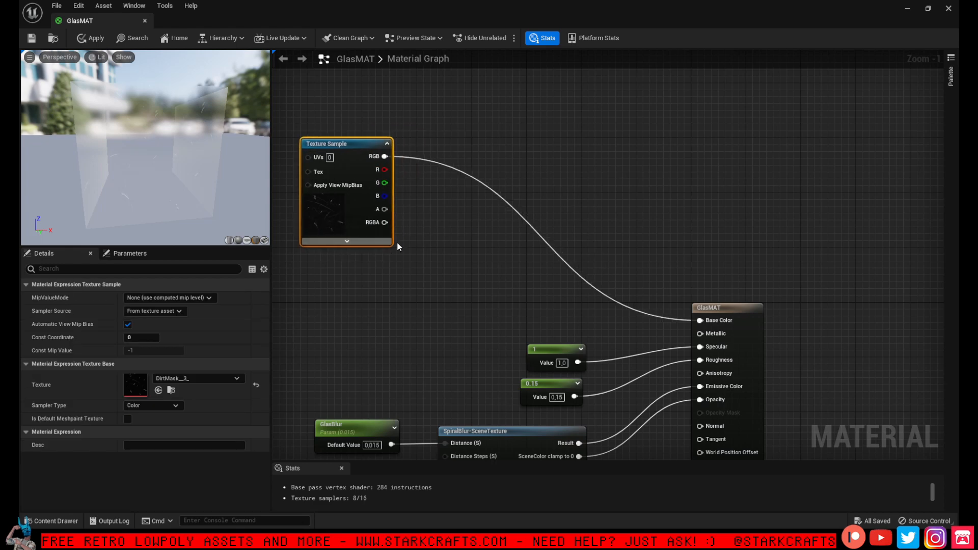
pyautogui.moveTo(158, 188); pyautogui.dragTo(157, 157)
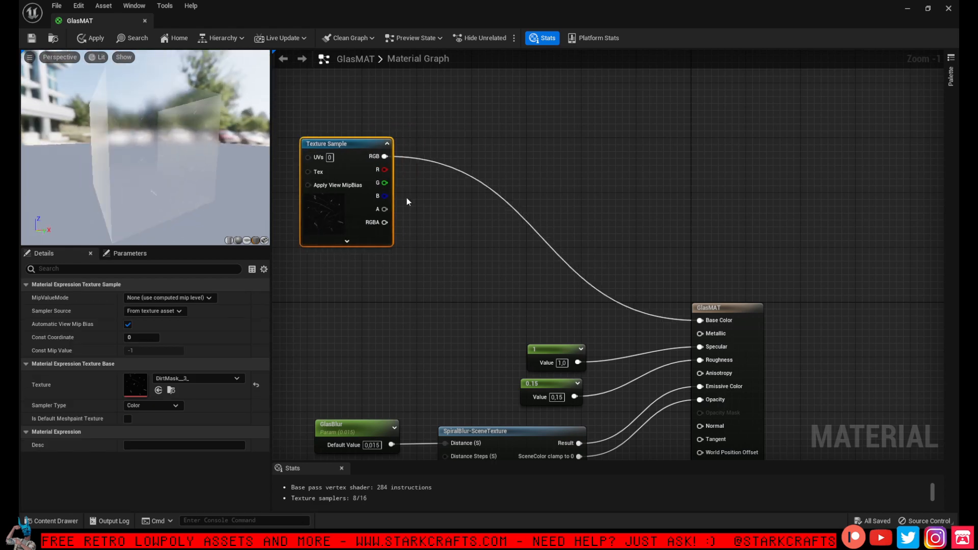
# Insert a Multiply node between the Texture Sample's RGB output and GlasMAT's Base Color, using its A input for the texture.
pyautogui.click(432, 201)
pyautogui.rightClick(440, 203)
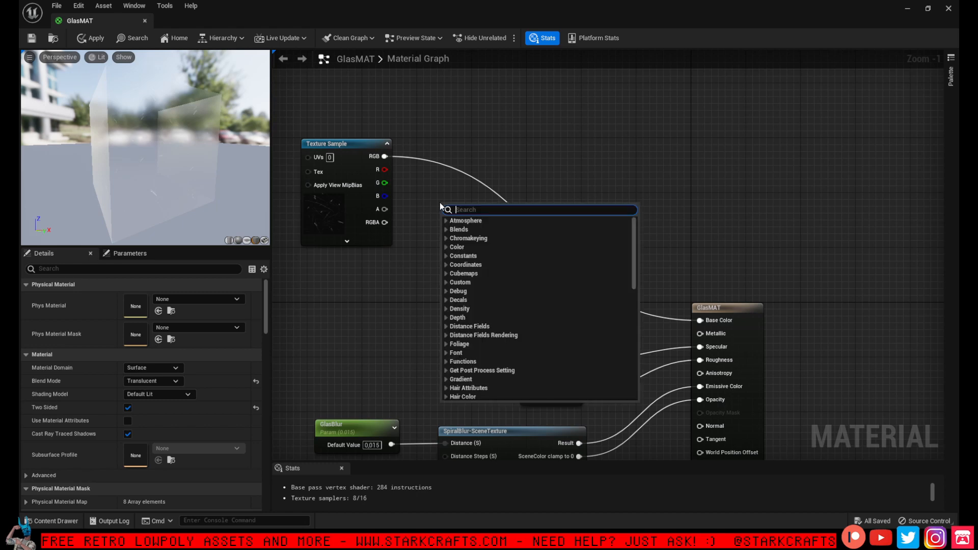
pyautogui.write('mul')
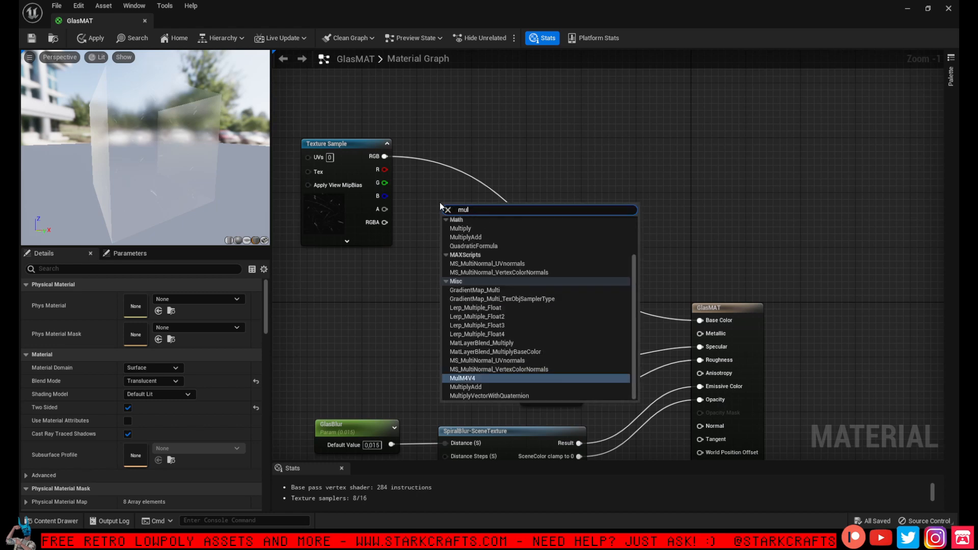
pyautogui.click(484, 228)
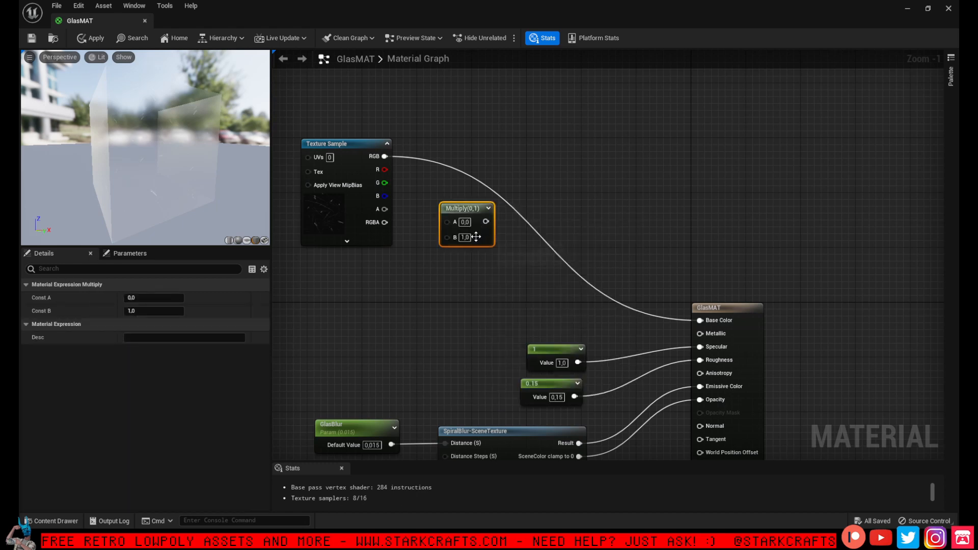
pyautogui.moveTo(446, 221); pyautogui.dragTo(385, 156)
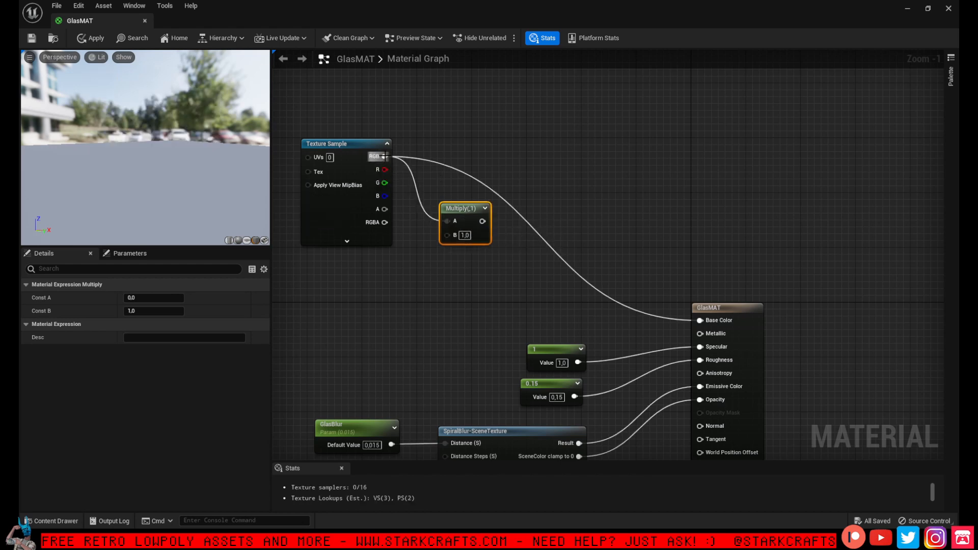
pyautogui.moveTo(483, 223); pyautogui.dragTo(700, 320)
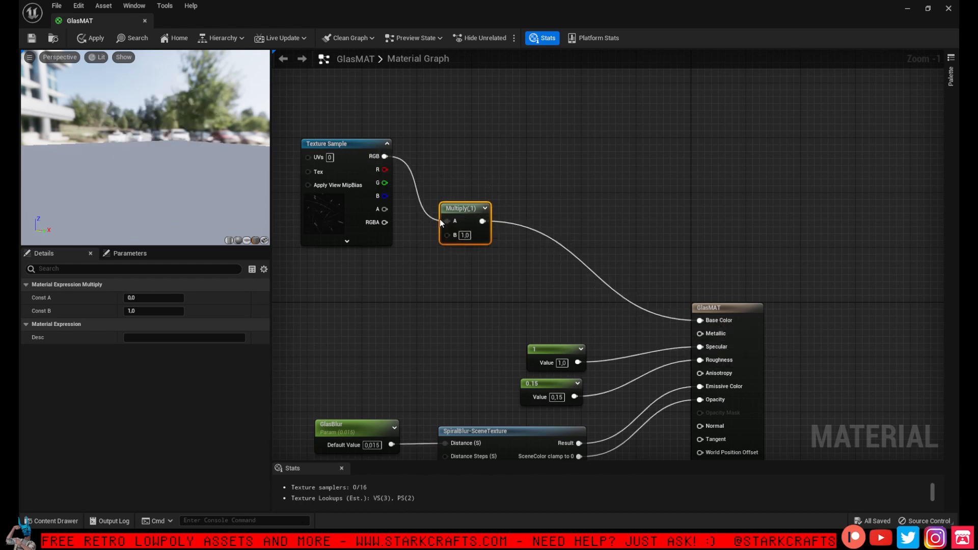
pyautogui.moveTo(468, 215); pyautogui.dragTo(463, 235)
# Add a Constant node below the Texture Sample and connect it to the Multiply node's B input.
pyautogui.click(345, 279)
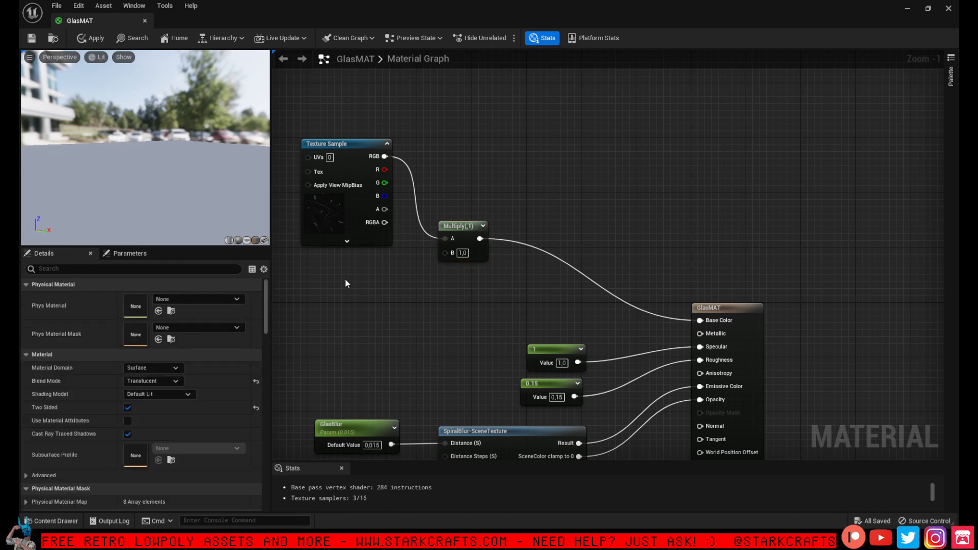
pyautogui.click(344, 284)
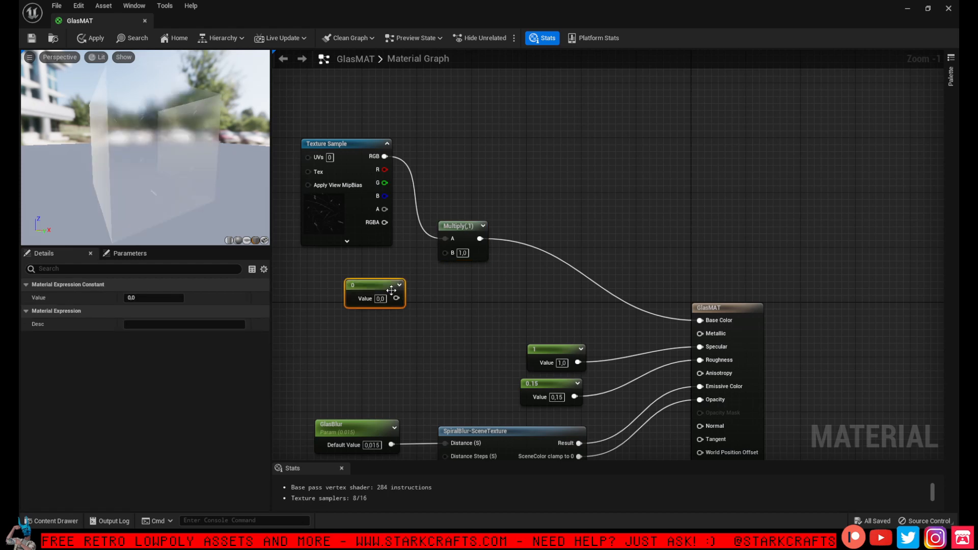
pyautogui.moveTo(396, 298); pyautogui.dragTo(446, 251)
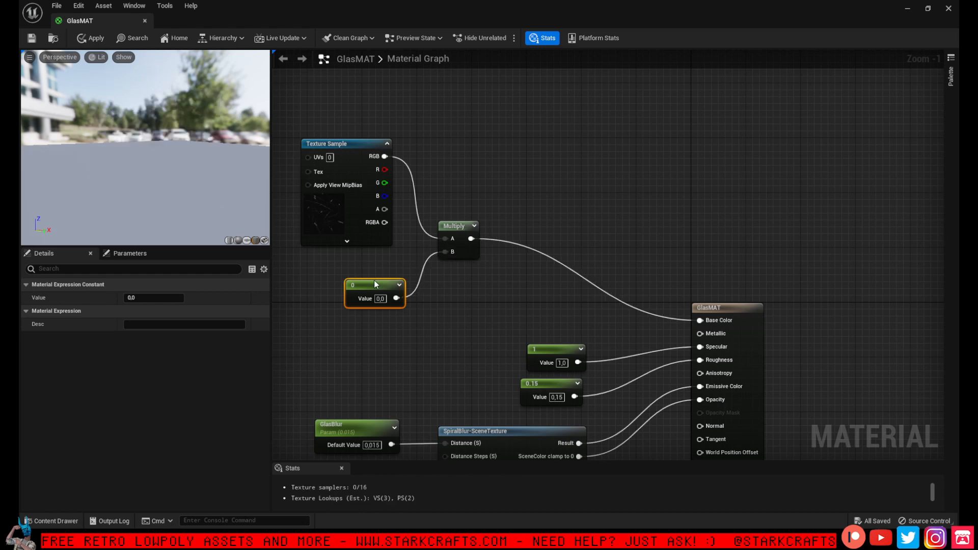
# Convert the constant feeding the Multiply node into a parameter named GlasTexture_Intens.
pyautogui.rightClick(374, 298)
pyautogui.click(393, 303)
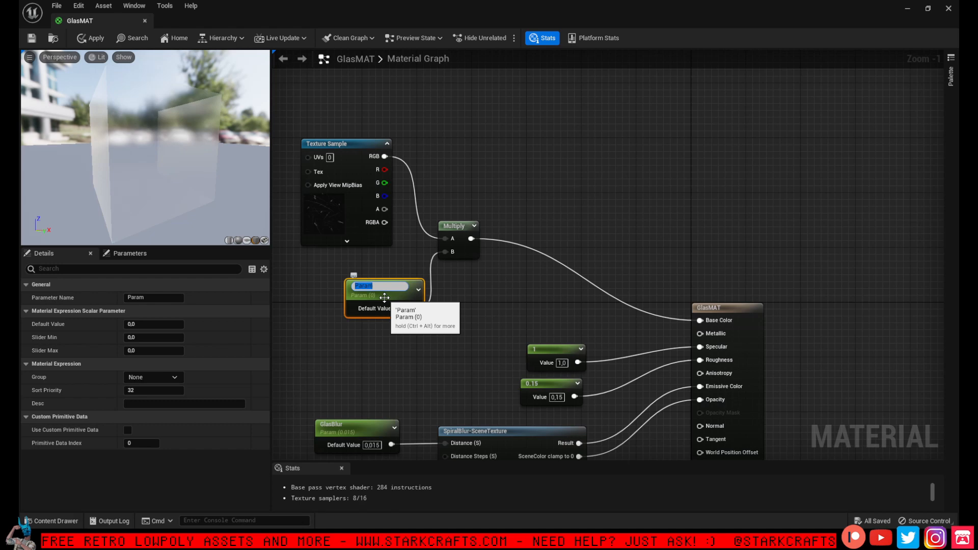
pyautogui.write('GlasTextureInt')
pyautogui.write('extureInte')
pyautogui.write('ns')
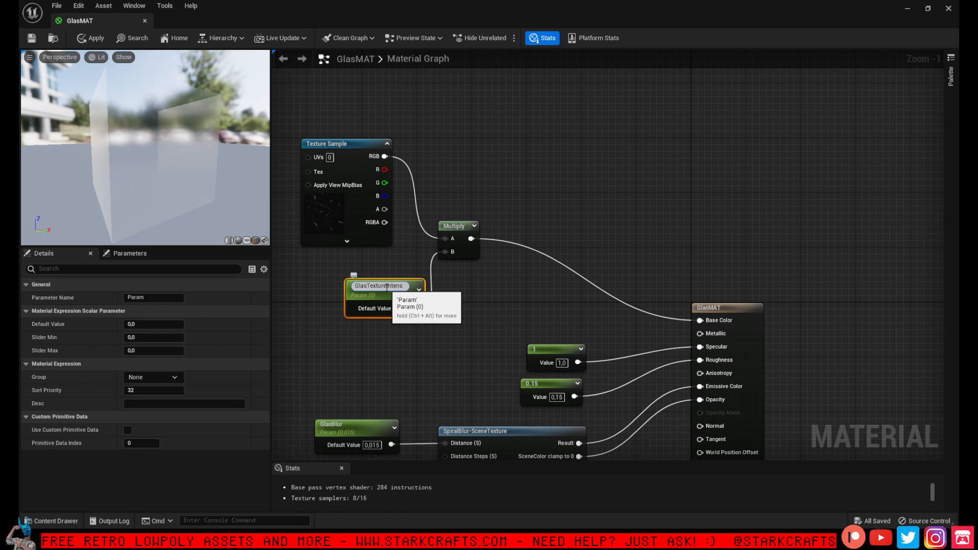
pyautogui.click(387, 286)
pyautogui.click(295, 289)
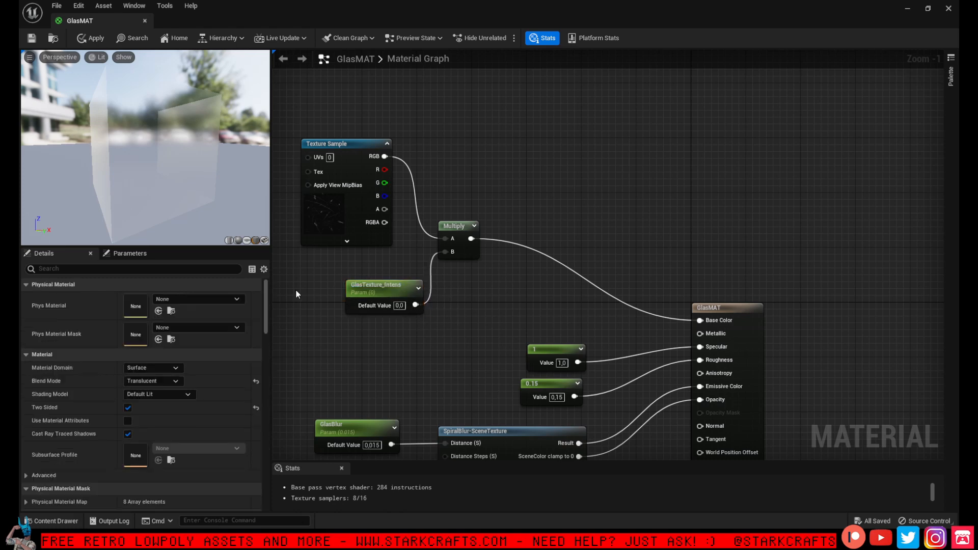
# Convert the Texture Sample into a parameter named Glas Texture and adjust the node's position slightly.
pyautogui.click(352, 169)
pyautogui.rightClick(352, 170)
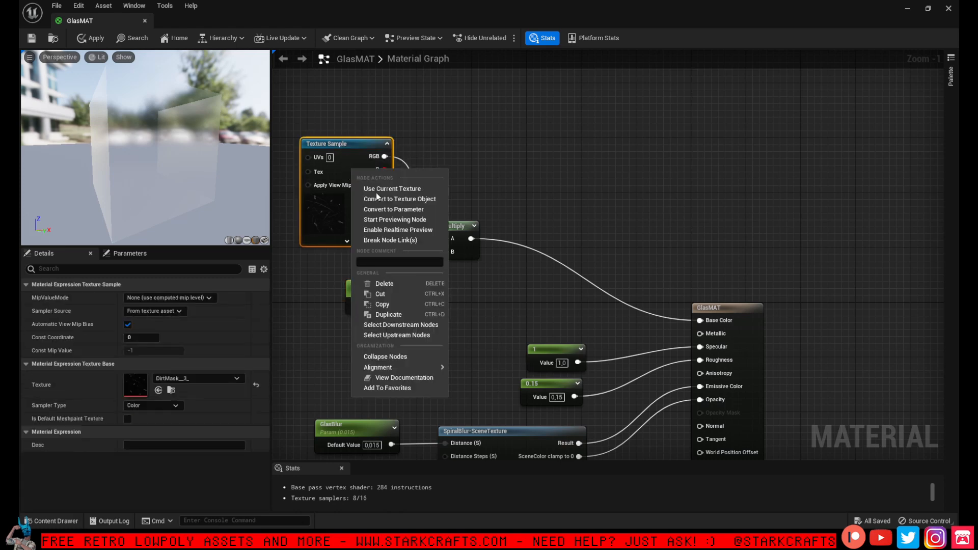
pyautogui.click(427, 209)
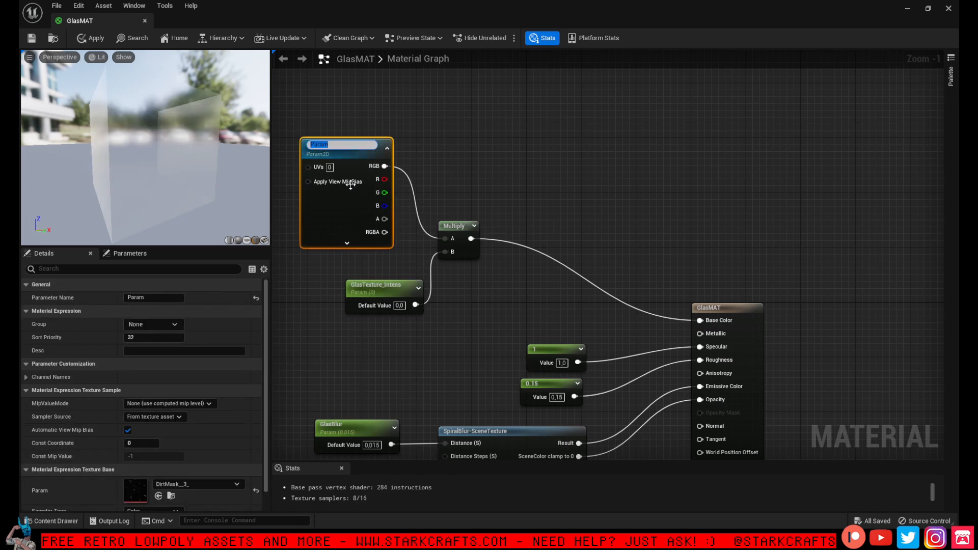
pyautogui.write('Glas Texture')
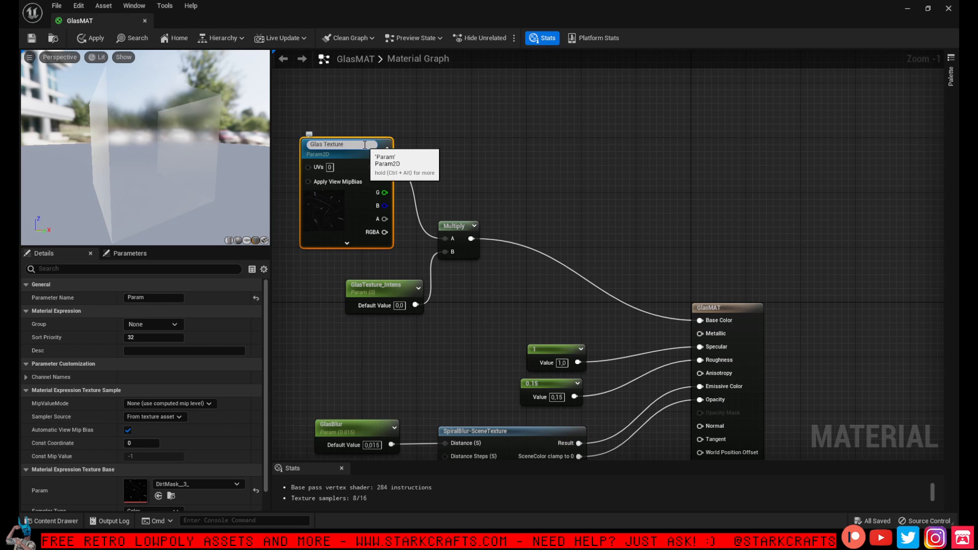
pyautogui.press('Return')
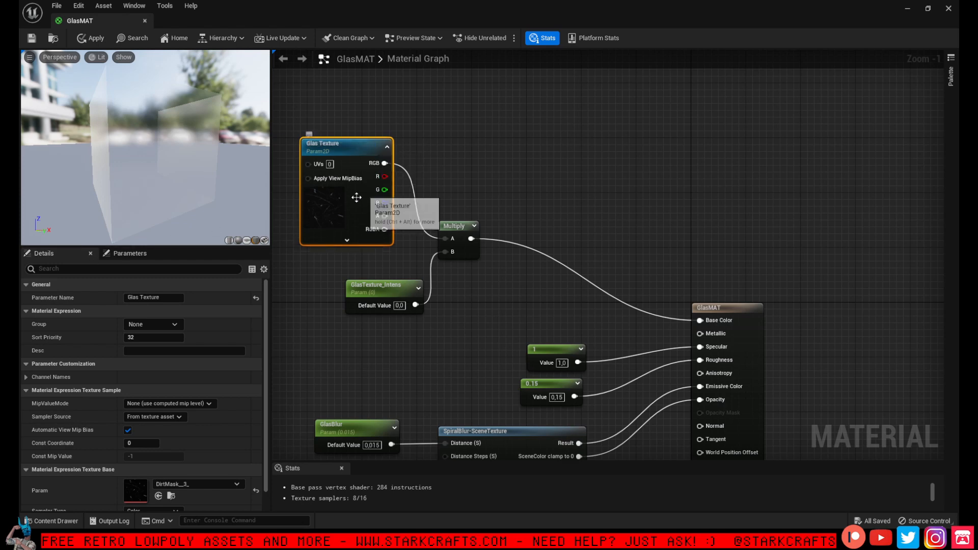
pyautogui.moveTo(356, 203); pyautogui.dragTo(389, 207)
pyautogui.moveTo(386, 185); pyautogui.dragTo(352, 192)
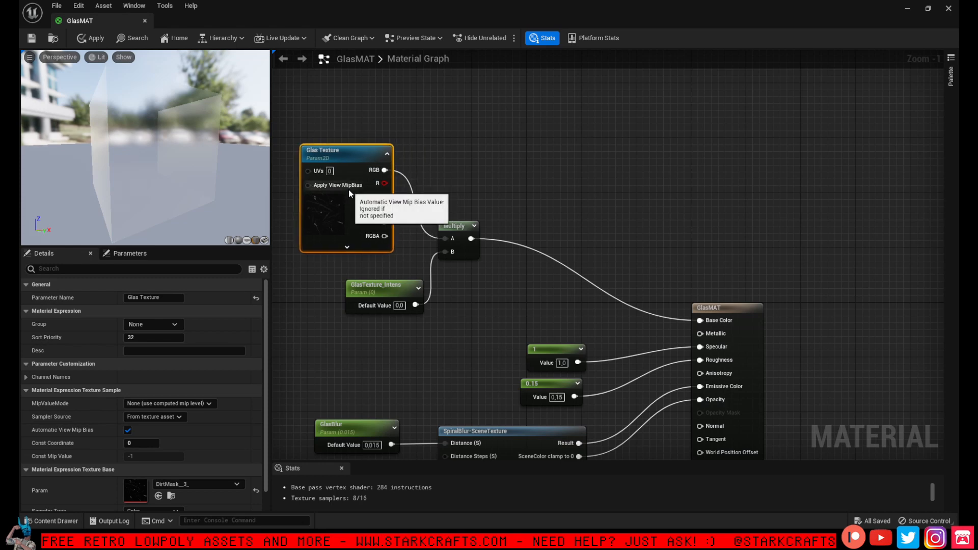
# Set GlasTexture_Intens to a slider maximum of 5 and a default value of 5, and inspect the preview cube.
pyautogui.click(372, 286)
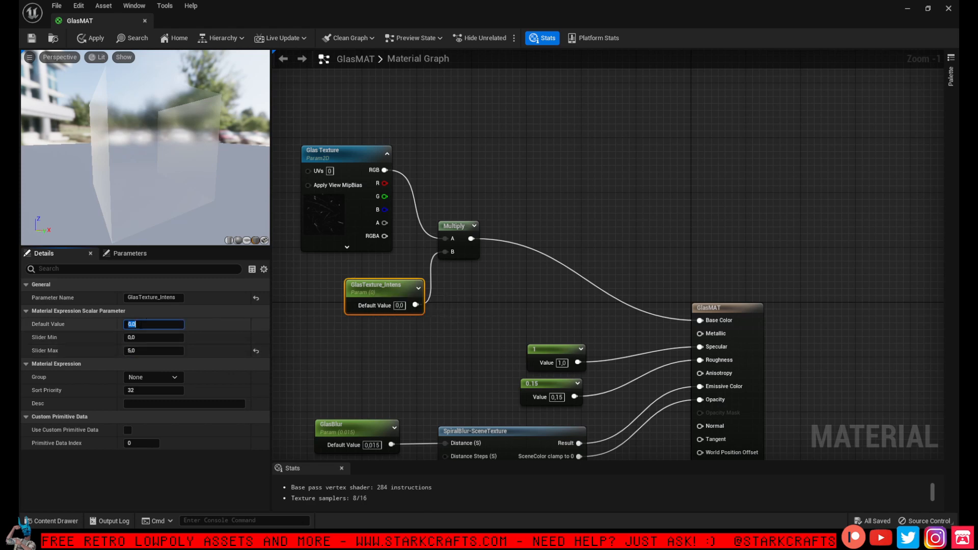
pyautogui.moveTo(161, 185); pyautogui.dragTo(134, 170)
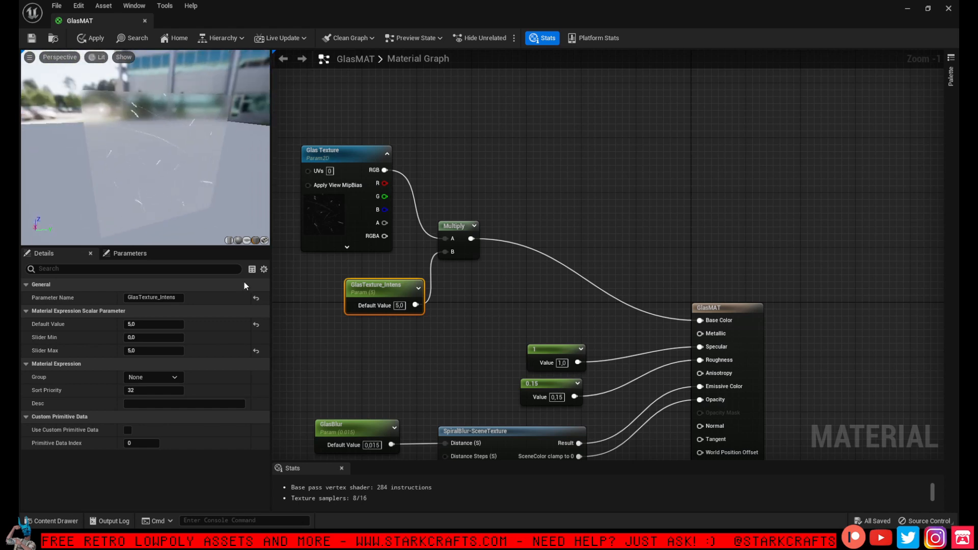
pyautogui.moveTo(219, 211); pyautogui.dragTo(191, 175)
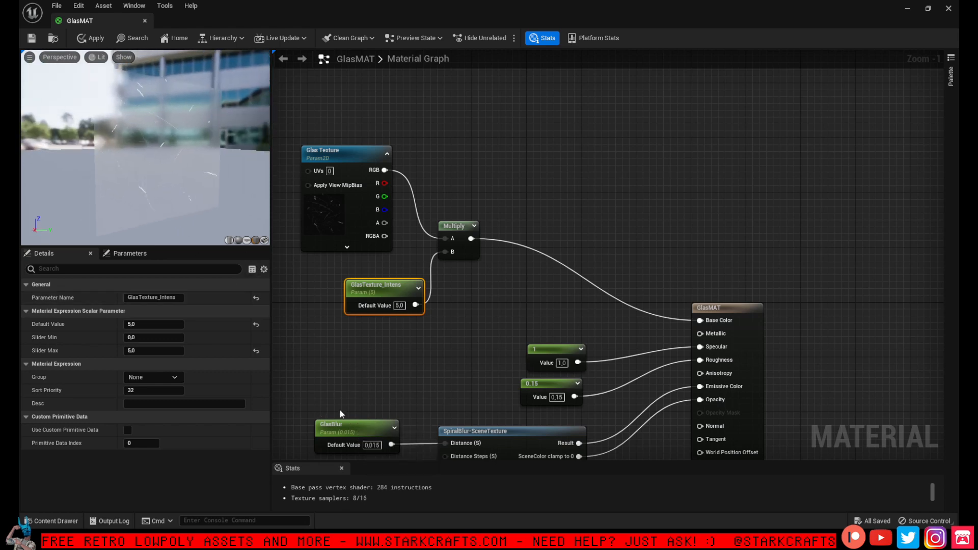
# Try lower blur strengths on the GlasBlur parameter and set its default value to 0.01.
pyautogui.click(352, 430)
pyautogui.click(163, 323)
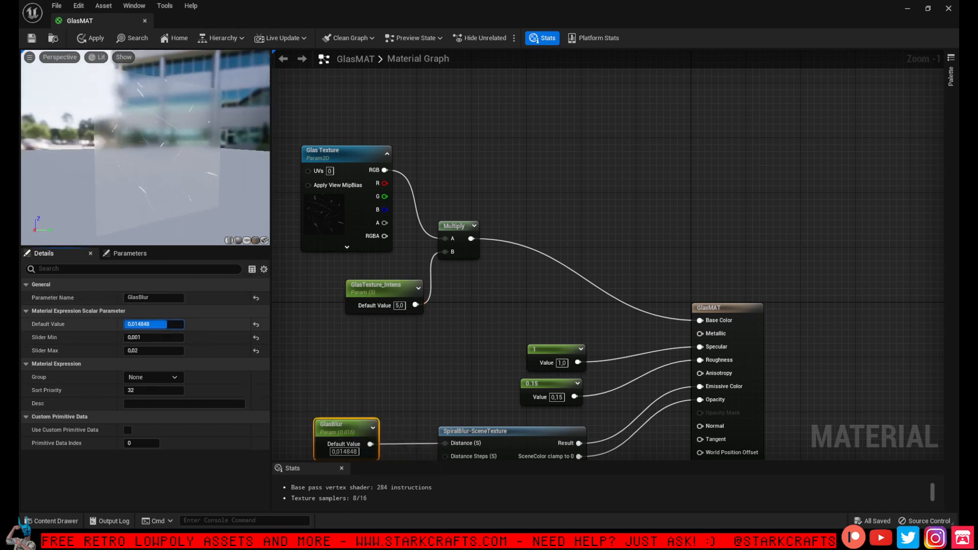
pyautogui.moveTo(153, 324); pyautogui.dragTo(141, 323)
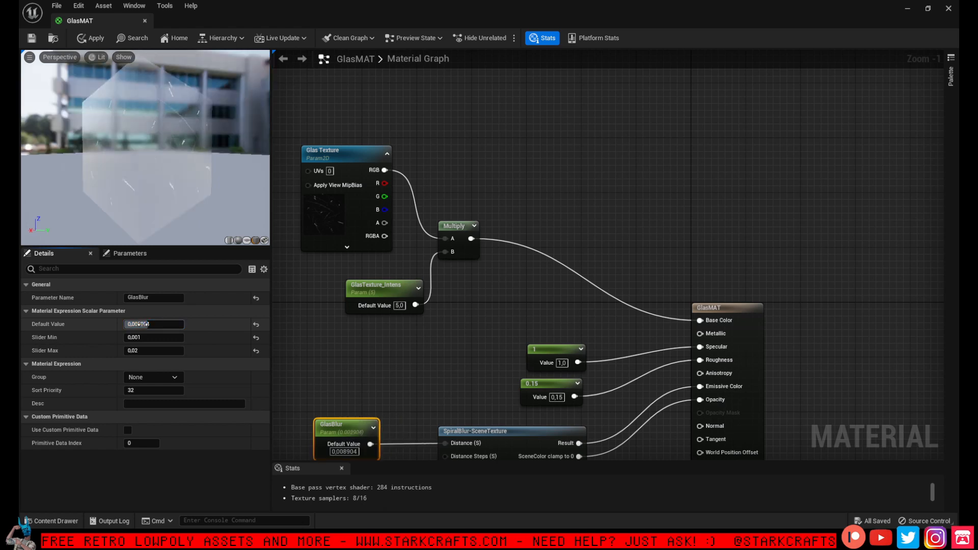
pyautogui.click(255, 324)
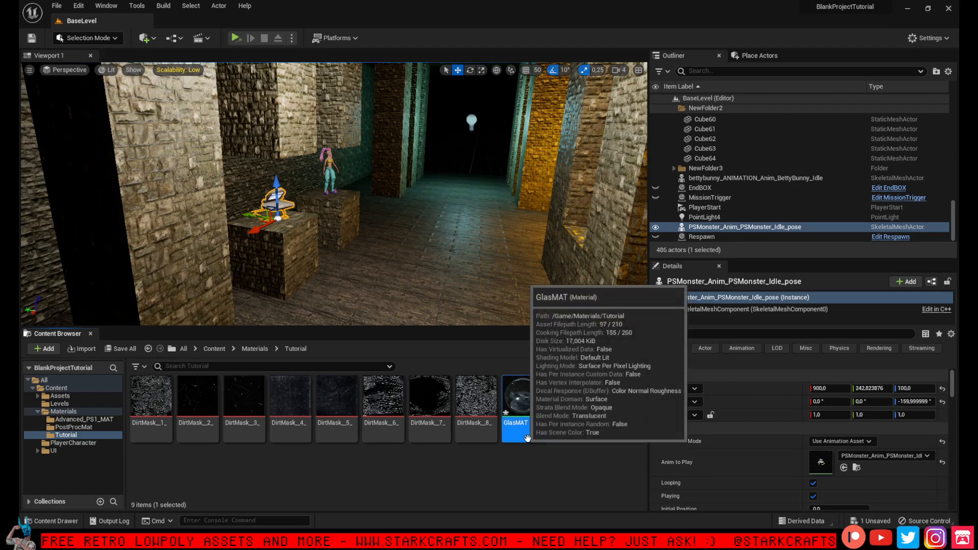
# Create a material instance named GlasMAT_Inst from GlasMAT and open it for editing.
pyautogui.rightClick(528, 430)
pyautogui.click(593, 221)
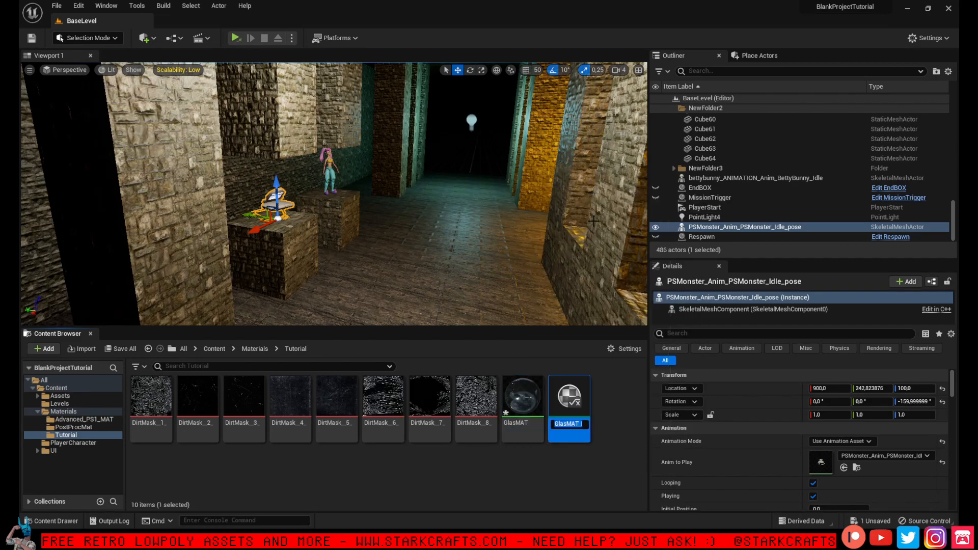
pyautogui.doubleClick(571, 427)
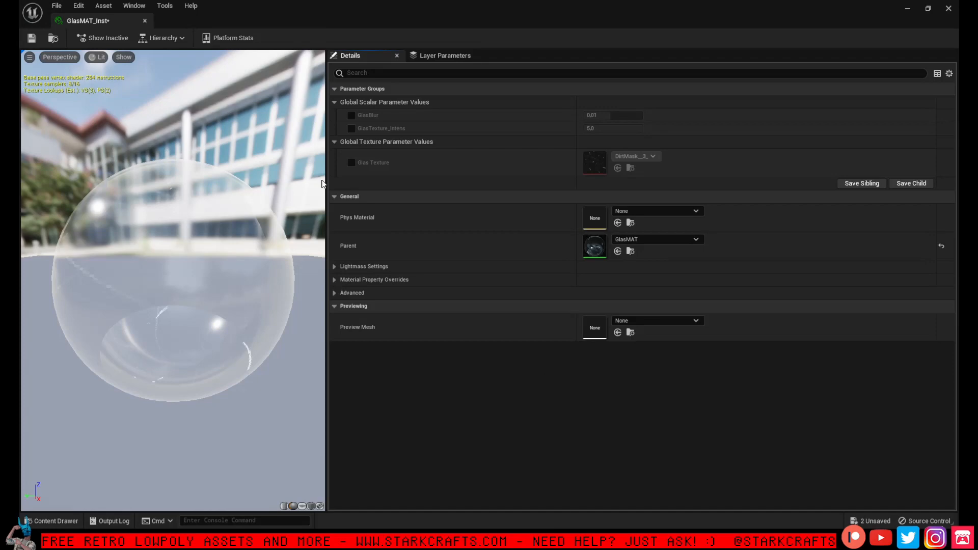
# Enable the GlasBlur, GlasTexture_Intens and Glas Texture parameter overrides in the material instance.
pyautogui.click(350, 115)
pyautogui.click(352, 127)
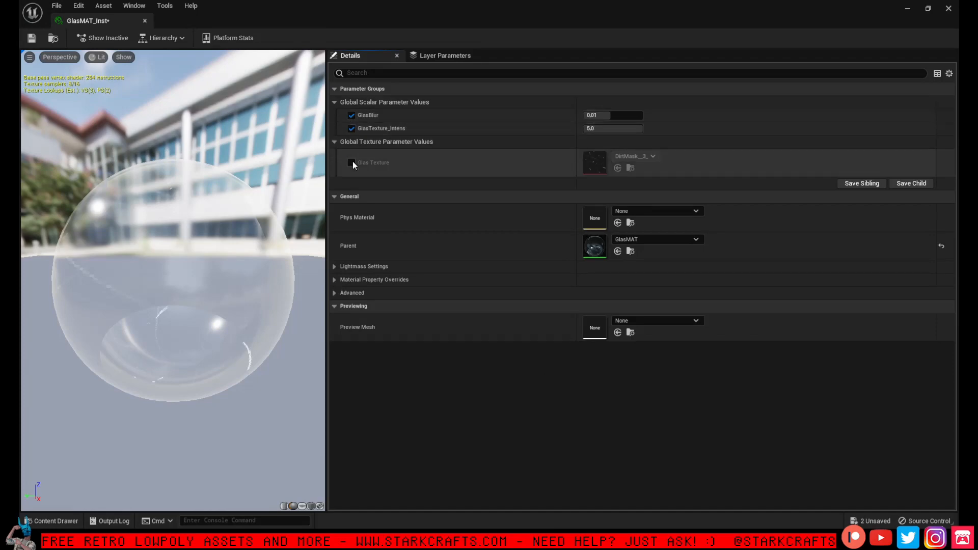
pyautogui.click(352, 162)
# Shrink the instance editor over the level, set GlasBlur to about 0.0037 and GlasTexture_Intens to about 2.67, and close it.
pyautogui.moveTo(383, 5); pyautogui.dragTo(641, 99)
pyautogui.moveTo(622, 232); pyautogui.dragTo(680, 243)
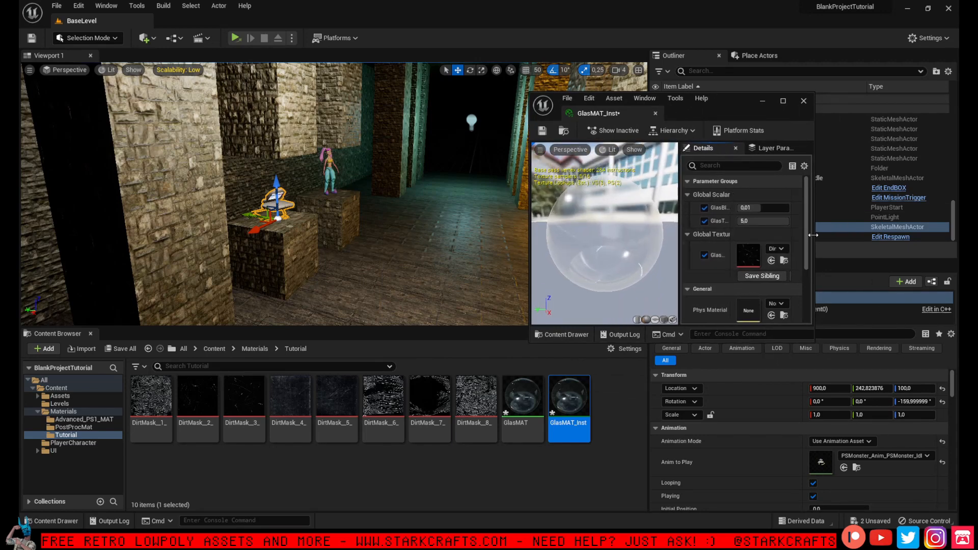
pyautogui.moveTo(813, 235); pyautogui.dragTo(833, 241)
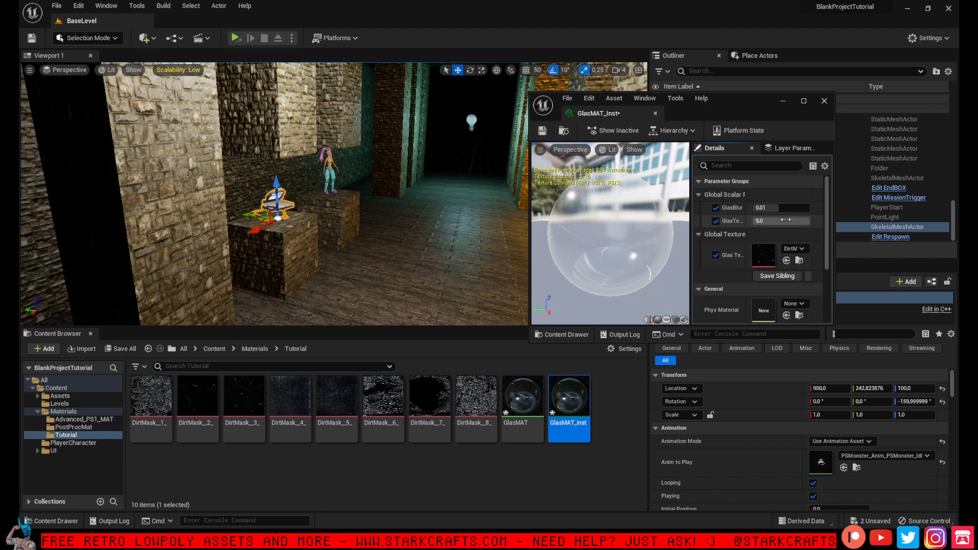
pyautogui.moveTo(785, 220)
pyautogui.mouseDown()
pyautogui.moveTo(759, 221)
pyautogui.moveTo(784, 220)
pyautogui.mouseUp()
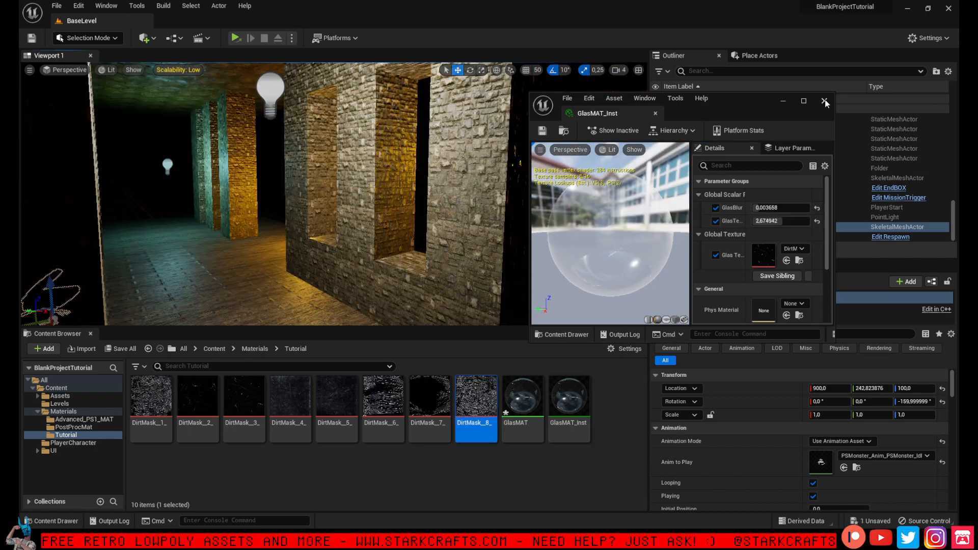
pyautogui.click(824, 101)
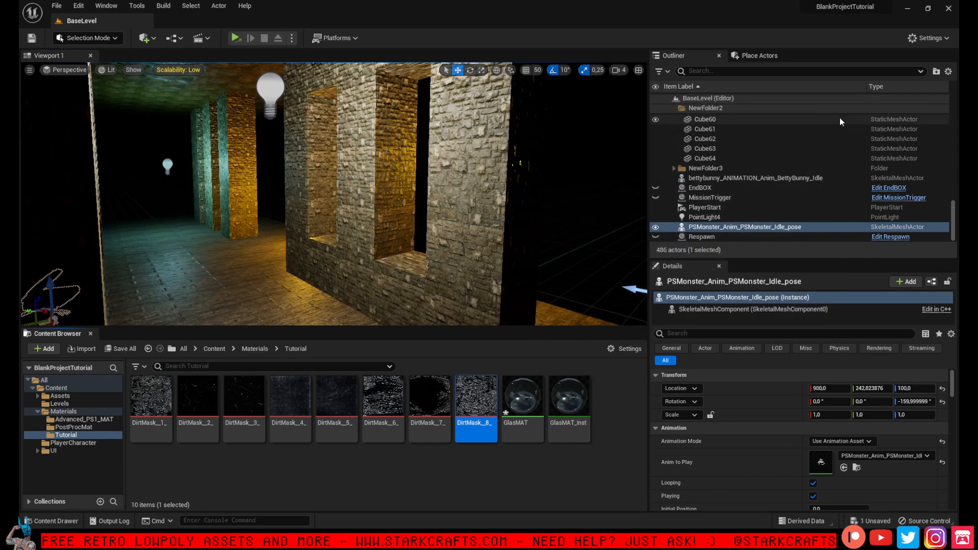
# Place a Plane shape on the sill of the nearer window in the stone wall.
pyautogui.click(781, 56)
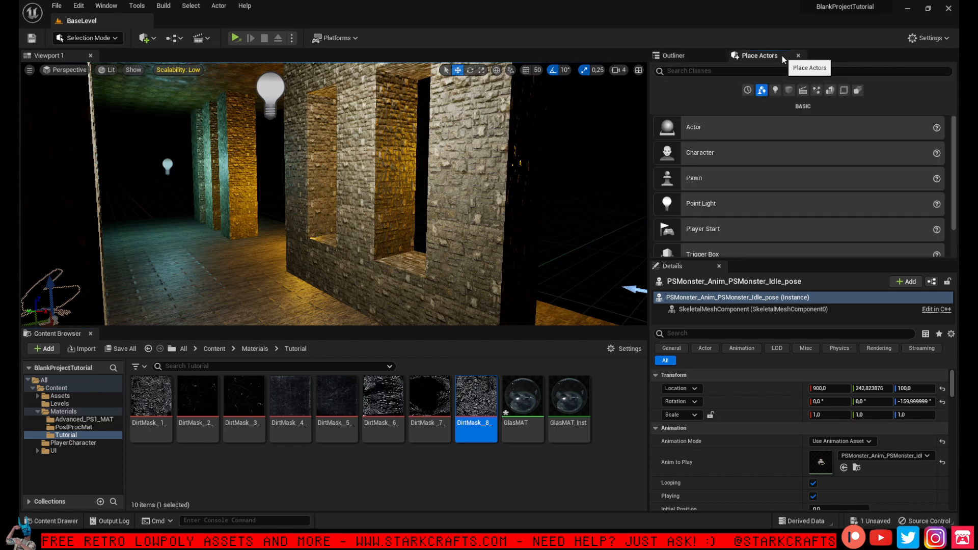
pyautogui.click(789, 91)
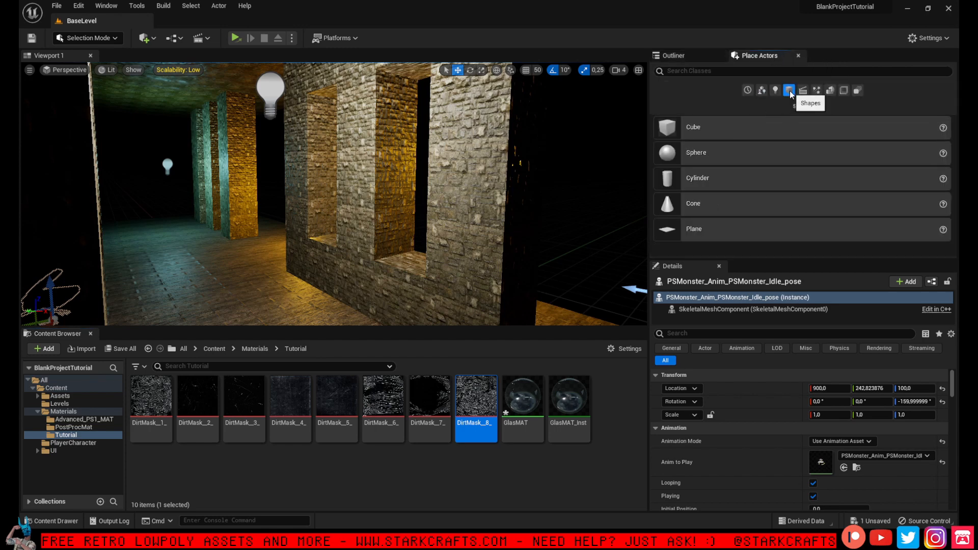
pyautogui.moveTo(727, 230); pyautogui.dragTo(411, 228)
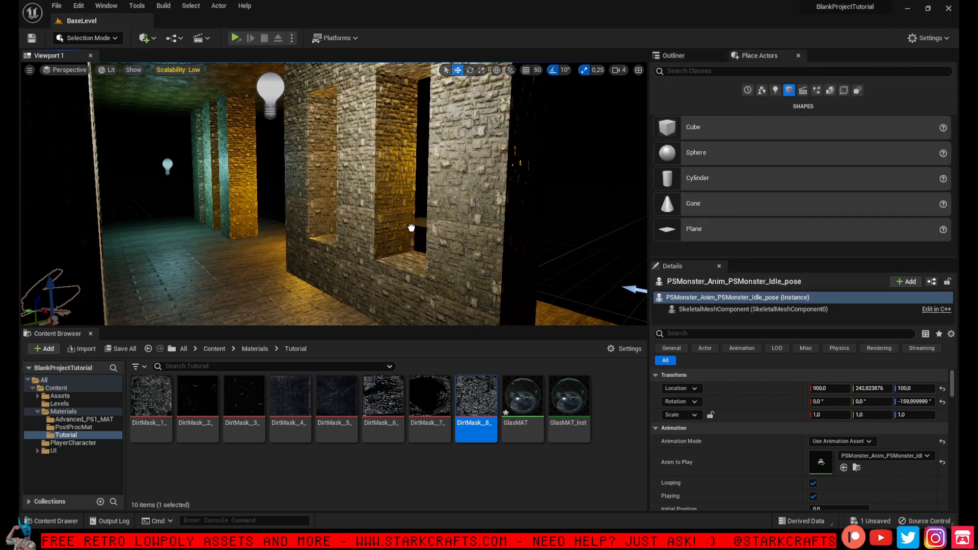
pyautogui.moveTo(388, 265); pyautogui.dragTo(389, 265)
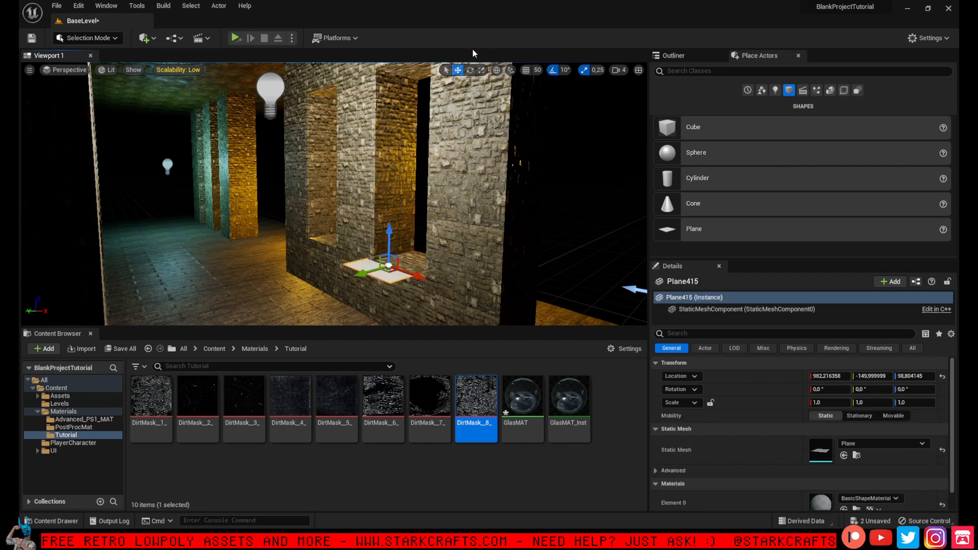
# Rotate the plane 90° about the X axis so it stands upright and move it up into the window opening.
pyautogui.click(470, 70)
pyautogui.moveTo(373, 225); pyautogui.dragTo(347, 280)
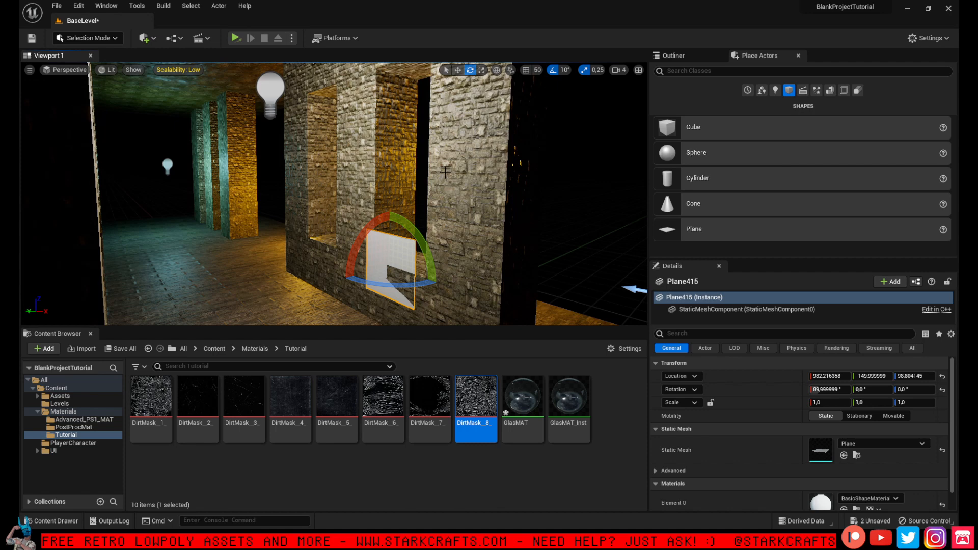
pyautogui.click(457, 70)
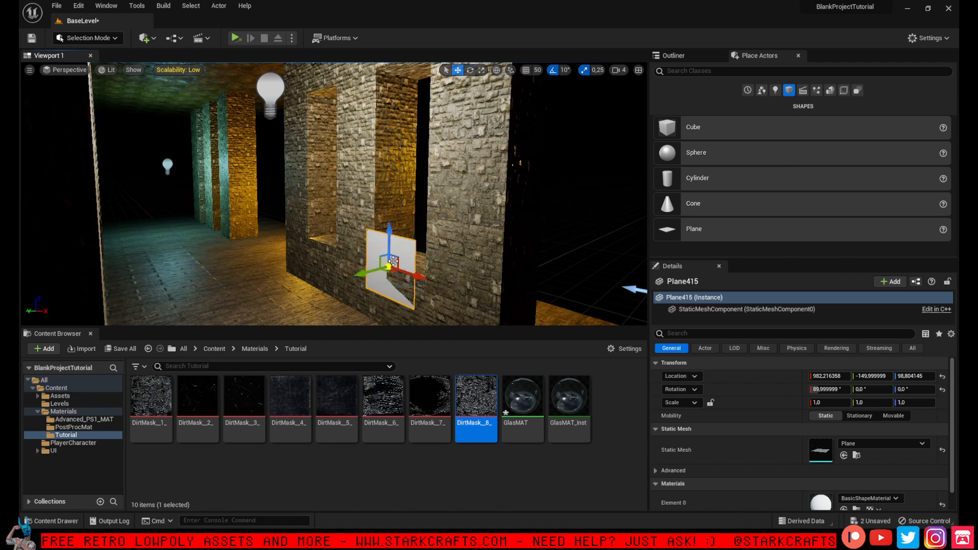
pyautogui.moveTo(397, 259); pyautogui.dragTo(414, 212)
# Turn on grid snapping and scale the plane to 3.25 in X and Y.
pyautogui.click(526, 70)
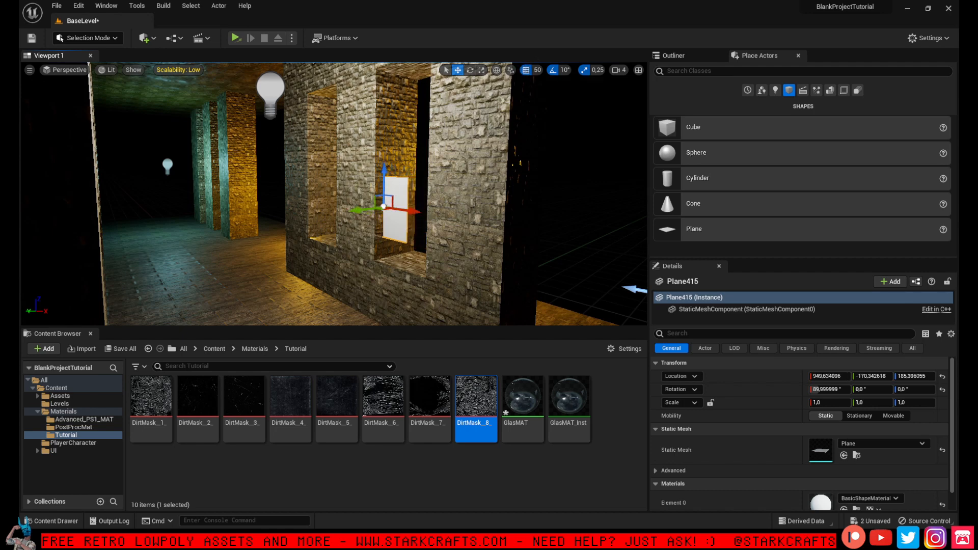
pyautogui.click(481, 70)
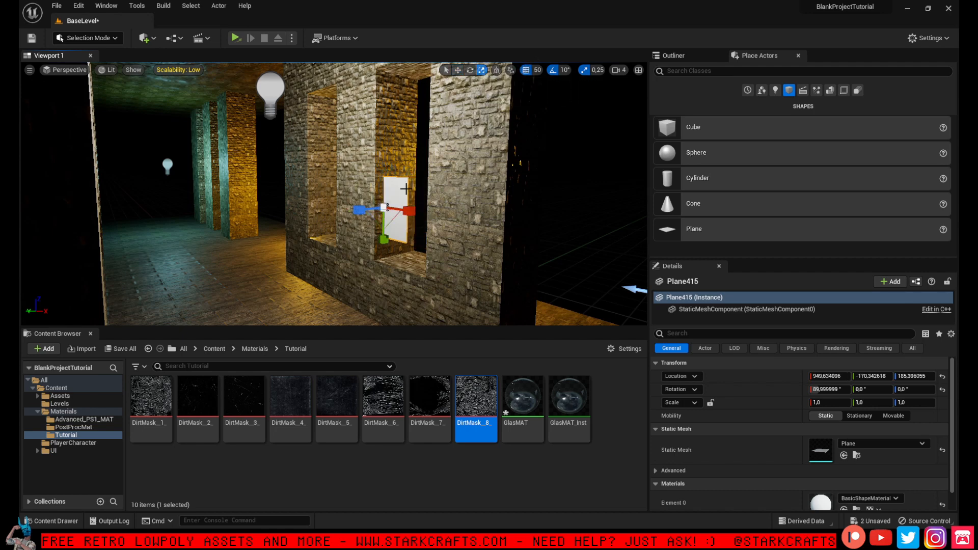
pyautogui.moveTo(391, 221); pyautogui.dragTo(402, 201)
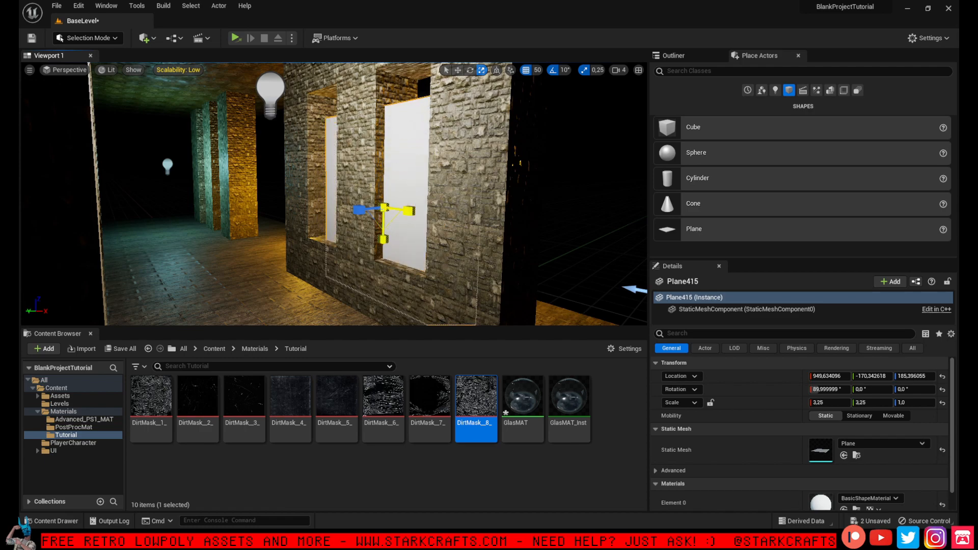
pyautogui.moveTo(403, 201); pyautogui.dragTo(231, 203, button='right')
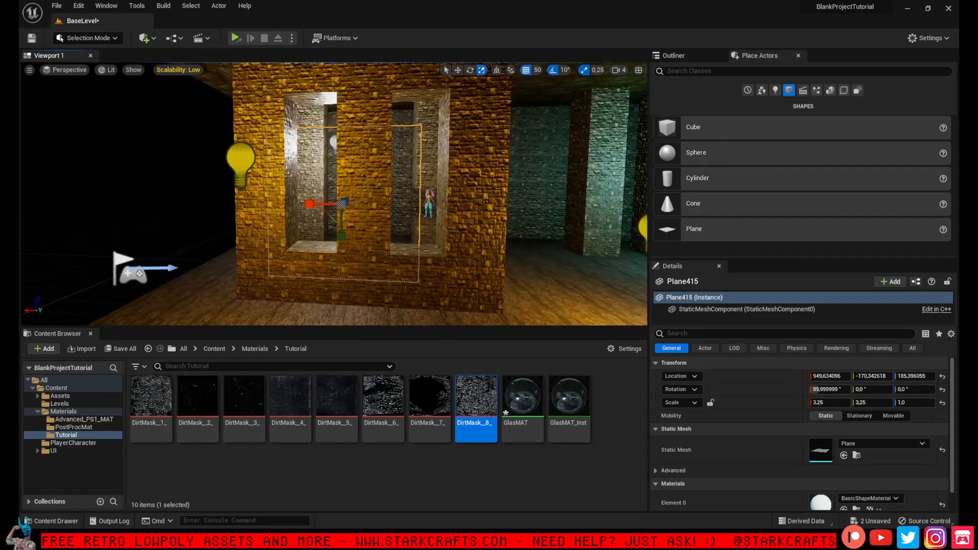
# Shift the plane 50 units along negative X and raise it 50 units so it covers both window openings.
pyautogui.click(458, 70)
pyautogui.moveTo(309, 205); pyautogui.dragTo(325, 206)
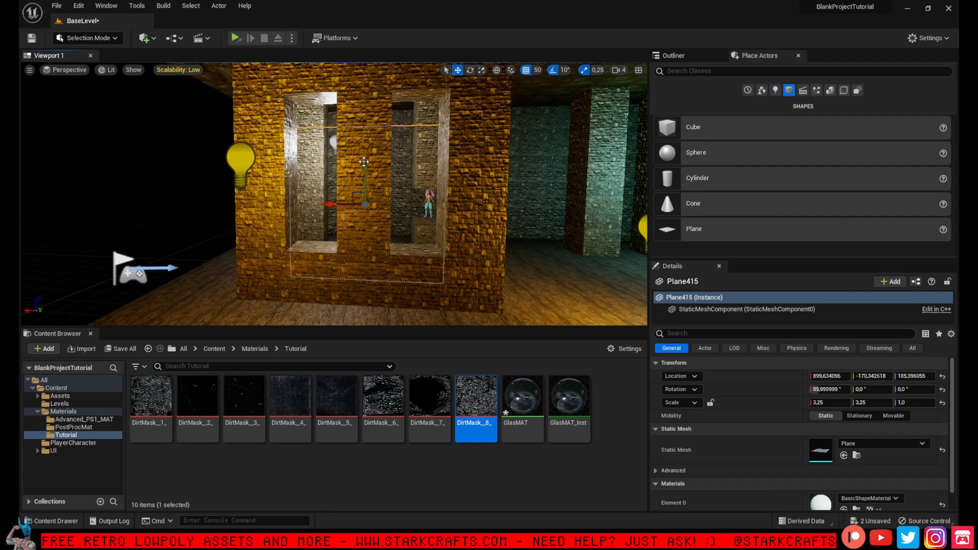
pyautogui.moveTo(364, 162); pyautogui.dragTo(365, 141)
pyautogui.moveTo(418, 156)
pyautogui.mouseDown(button='right')
pyautogui.moveTo(193, 162)
pyautogui.moveTo(397, 138)
pyautogui.moveTo(412, 161)
pyautogui.moveTo(448, 163)
pyautogui.moveTo(427, 161)
pyautogui.mouseUp(button='right')
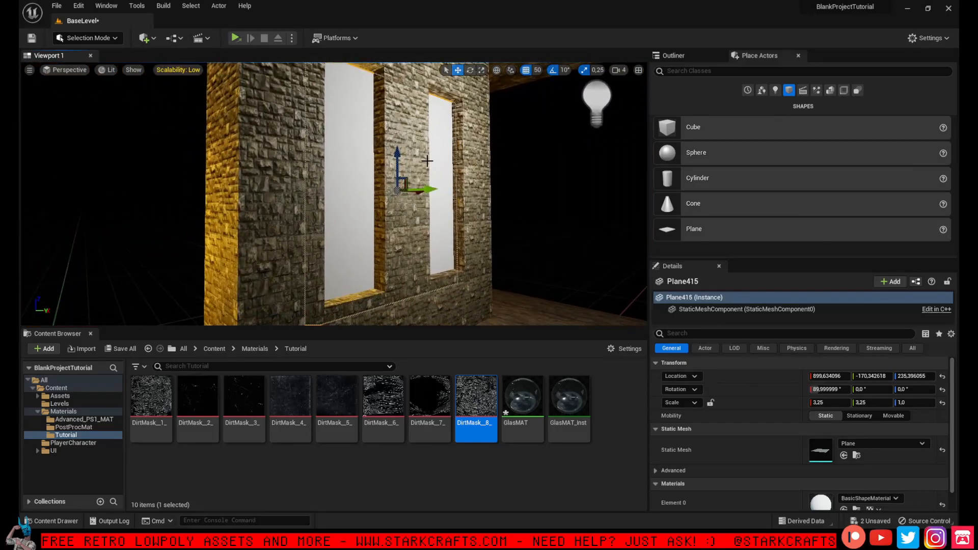
# Apply the GlasMAT_Inst material to the plane in the windows and view the glass from the front.
pyautogui.click(579, 431)
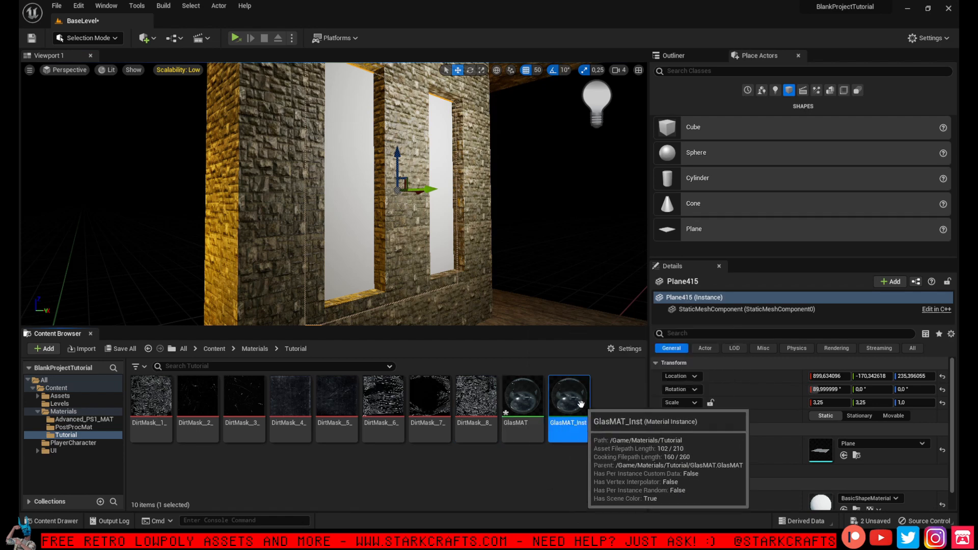
pyautogui.moveTo(581, 404); pyautogui.dragTo(332, 228)
pyautogui.moveTo(357, 219); pyautogui.dragTo(229, 219, button='right')
pyautogui.press('d')
pyautogui.press('s')
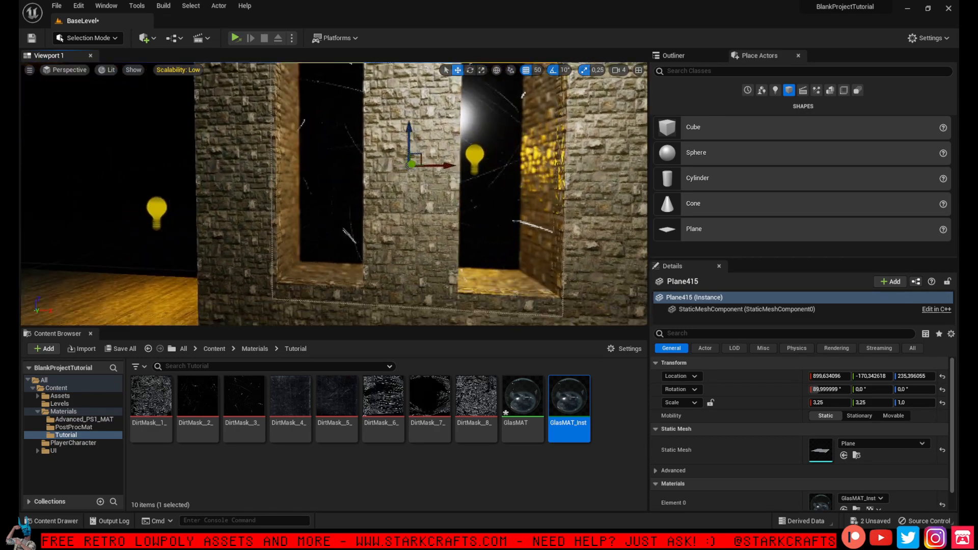
# Move the glass plane 100 units along X to one window and reduce its X scale to 1.25.
pyautogui.moveTo(444, 163); pyautogui.dragTo(525, 166)
pyautogui.moveTo(560, 197)
pyautogui.mouseDown(button='right')
pyautogui.moveTo(583, 179)
pyautogui.moveTo(560, 197)
pyautogui.mouseUp(button='right')
pyautogui.press('w')
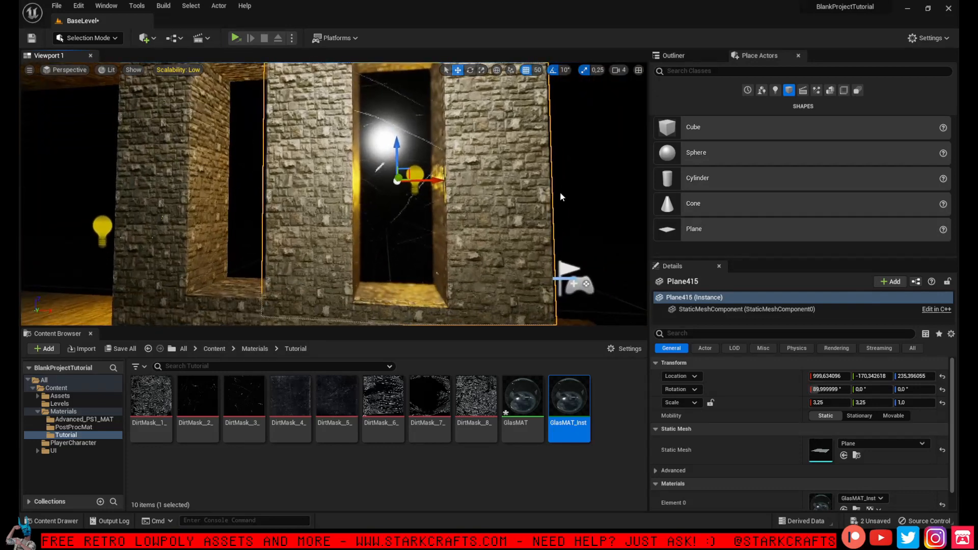
pyautogui.click(482, 70)
pyautogui.moveTo(436, 185); pyautogui.dragTo(408, 186)
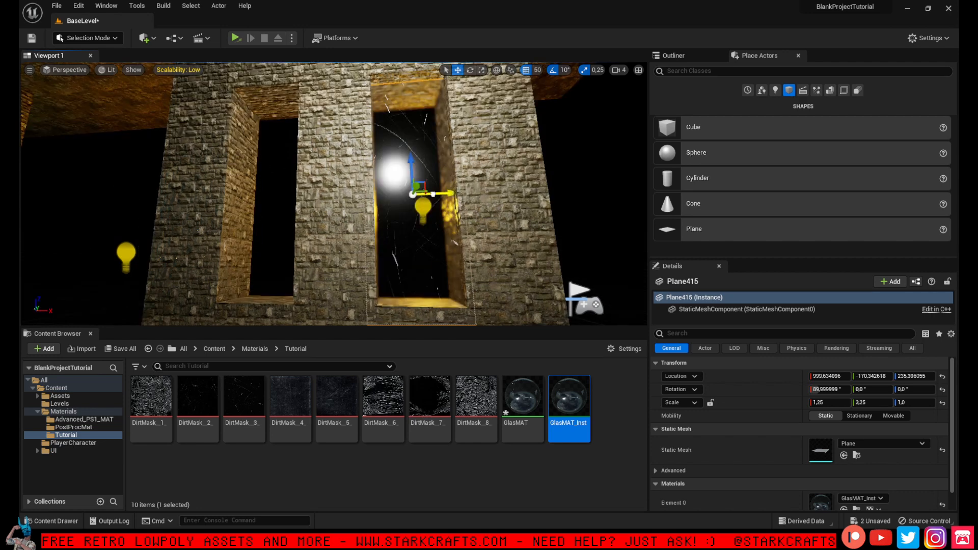
# Duplicate the glass plane 200 units along negative X into the other window and rotate the copy 180° about Y.
pyautogui.keyDown('alt'); pyautogui.moveTo(451, 194); pyautogui.dragTo(312, 206); pyautogui.keyUp('alt')
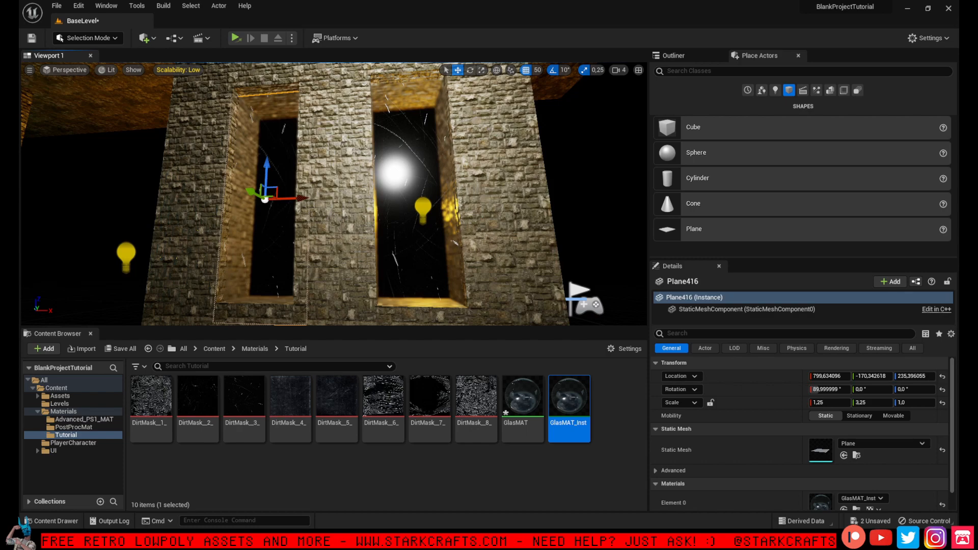
pyautogui.moveTo(389, 106)
pyautogui.mouseDown(button='right')
pyautogui.moveTo(351, 120)
pyautogui.moveTo(398, 105)
pyautogui.mouseUp(button='right')
pyautogui.press('e')
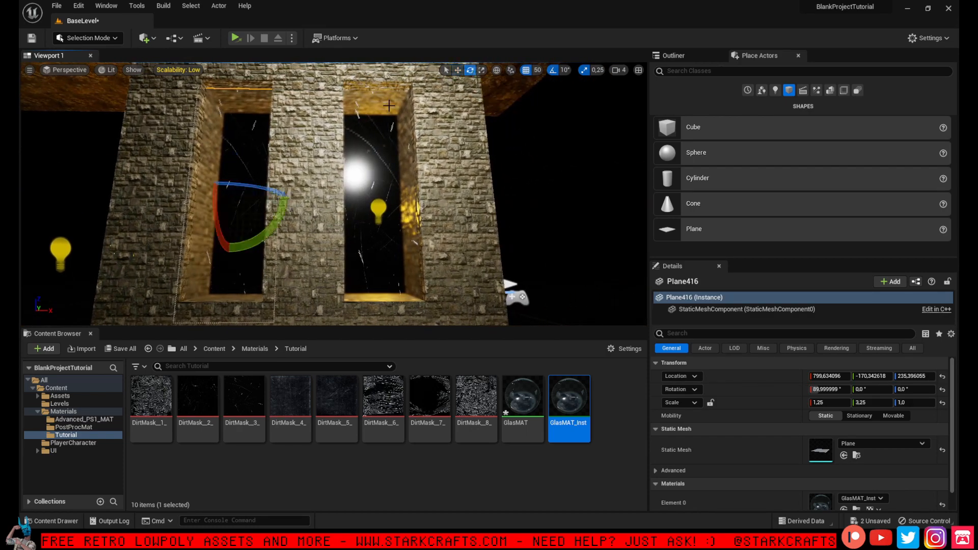
pyautogui.moveTo(288, 217); pyautogui.dragTo(191, 257)
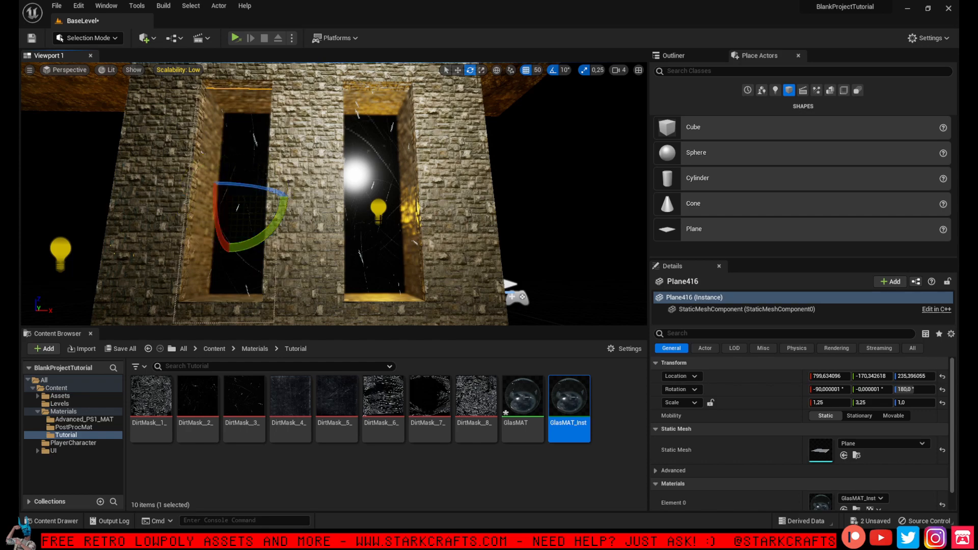
pyautogui.click(611, 193)
# Reopen GlasMAT_Inst and set GlasBlur to about 0.0029 and GlasTexture_Intens to about 0.82.
pyautogui.moveTo(536, 194); pyautogui.dragTo(509, 195, button='right')
pyautogui.press('d')
pyautogui.doubleClick(567, 397)
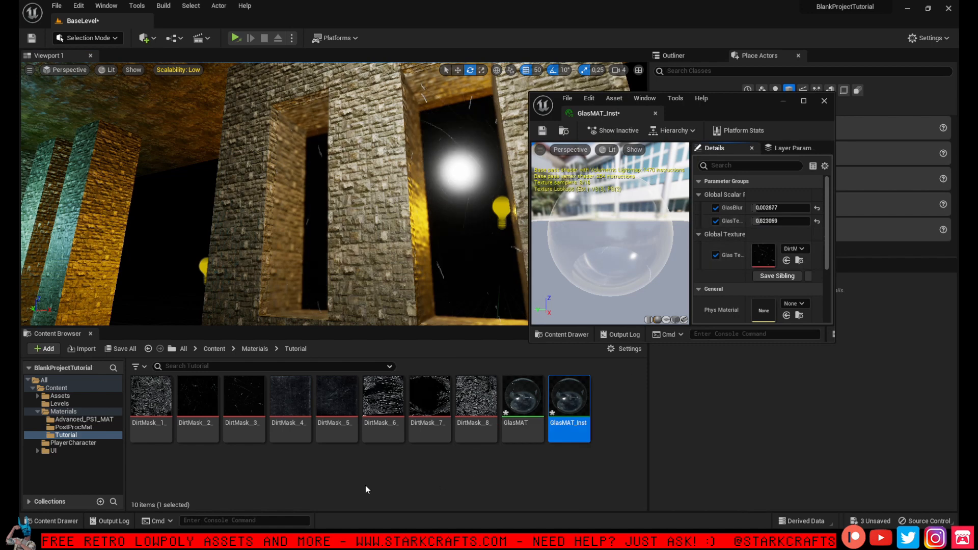
# Assign DirtMask__1_ as the Glas Texture in the material instance and inspect the window glass in the level.
pyautogui.click(345, 474)
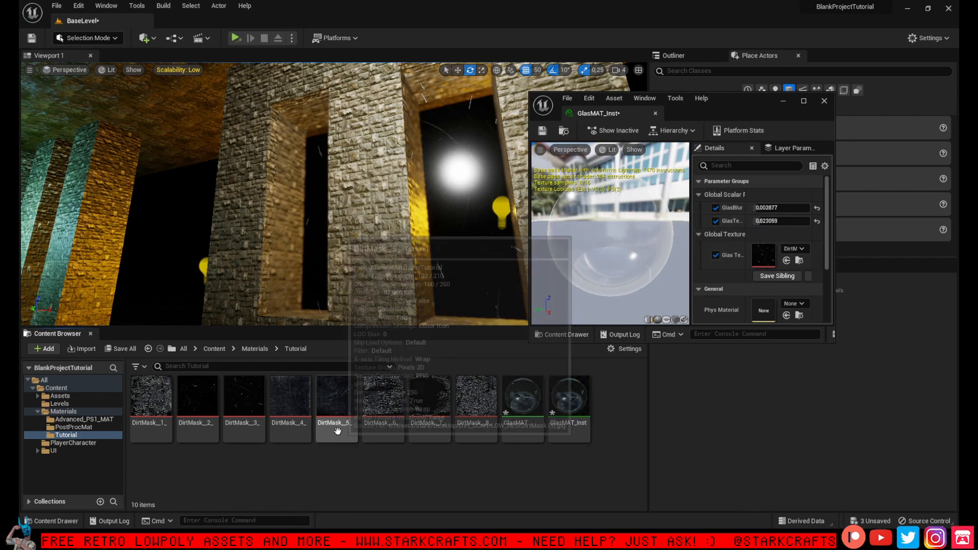
pyautogui.click(336, 429)
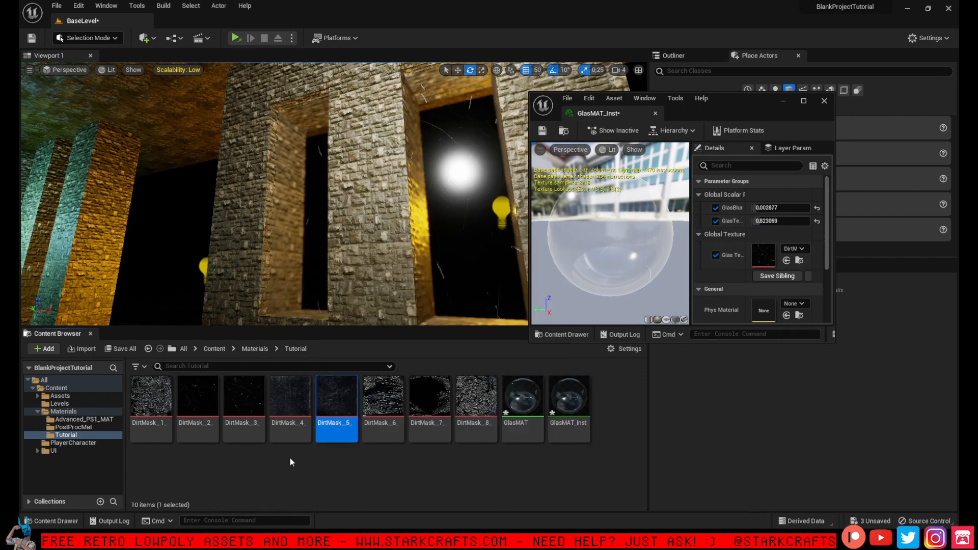
pyautogui.click(242, 431)
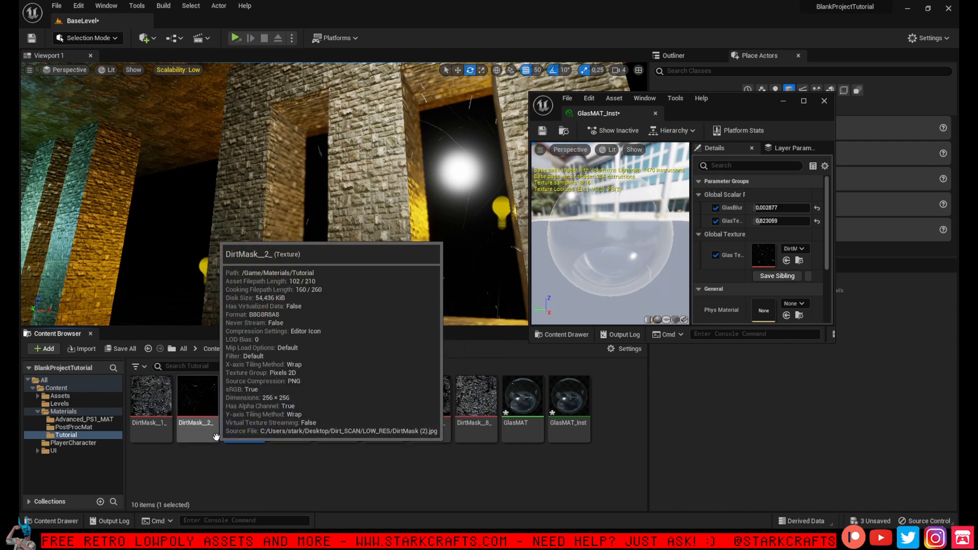
pyautogui.click(171, 425)
pyautogui.moveTo(174, 426); pyautogui.dragTo(763, 256)
pyautogui.press('a')
pyautogui.moveTo(326, 203)
pyautogui.mouseDown(button='right')
pyautogui.moveTo(418, 204)
pyautogui.moveTo(341, 209)
pyautogui.moveTo(321, 193)
pyautogui.mouseUp(button='right')
pyautogui.press('d')
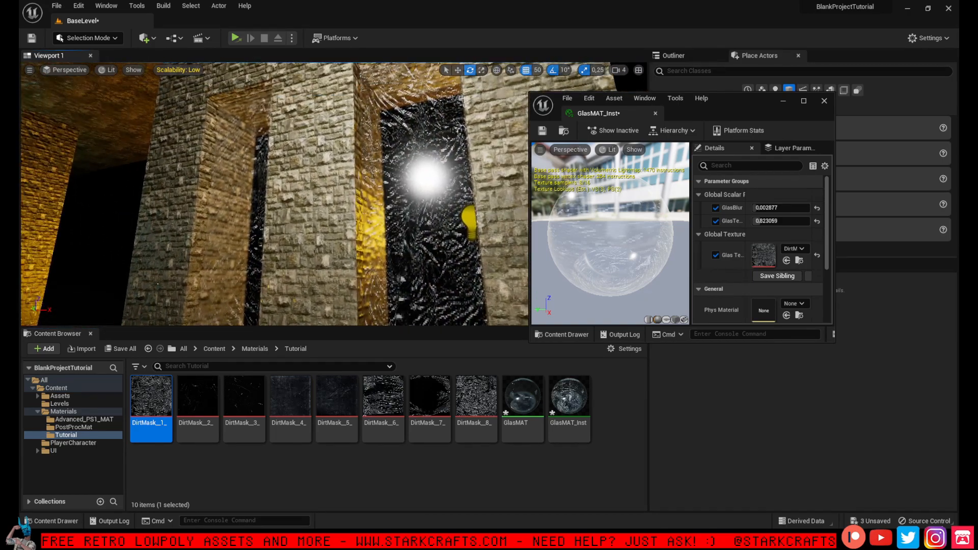
# Try DirtMask__2_ as the Glas Texture, switch to DirtMask__4_ with GlasTexture_Intens about 3.35, and inspect the room.
pyautogui.moveTo(197, 403); pyautogui.dragTo(769, 256)
pyautogui.moveTo(418, 203); pyautogui.dragTo(512, 213, button='right')
pyautogui.press('a')
pyautogui.press('w')
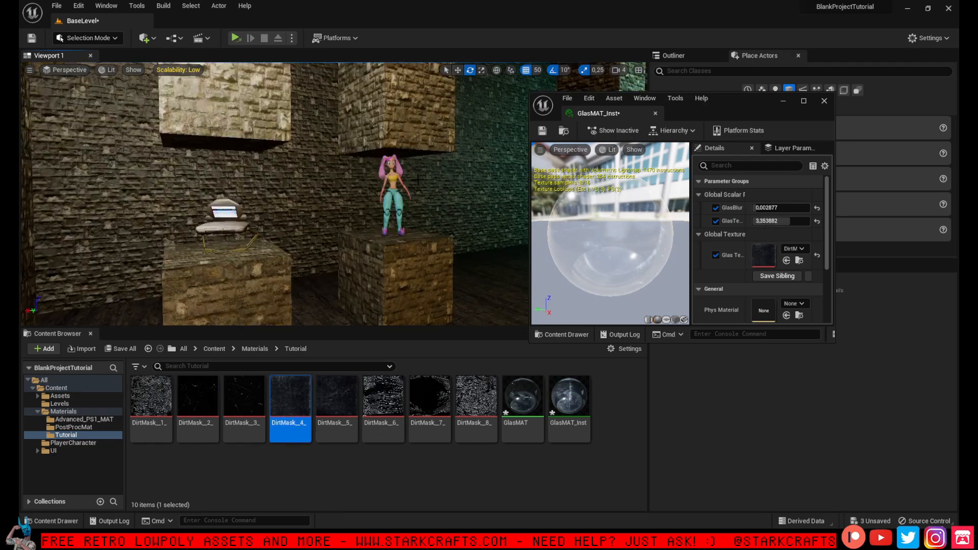
# Select the two brick cubes above the display pedestals and duplicate them 100 units down to Z 150.
pyautogui.press('a')
pyautogui.moveTo(417, 177); pyautogui.dragTo(438, 182, button='right')
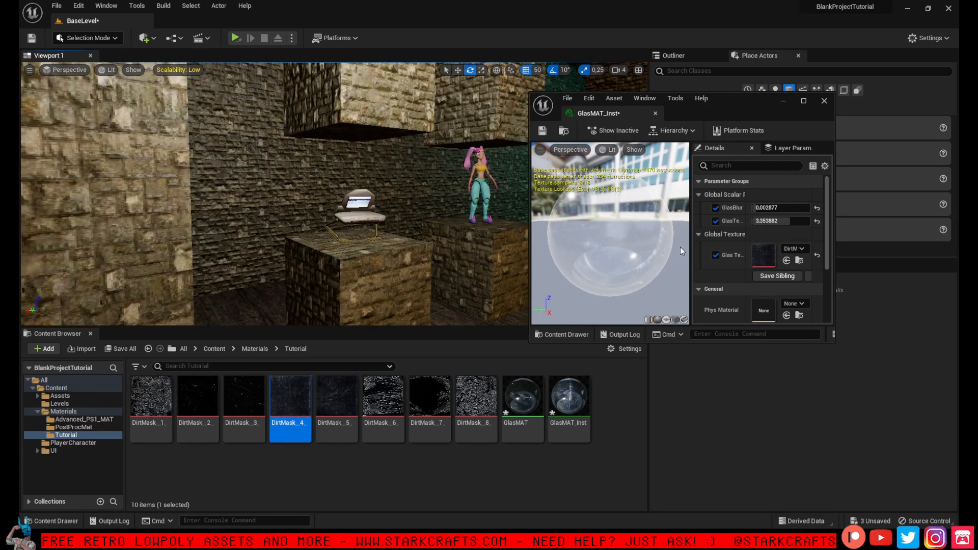
pyautogui.moveTo(738, 110); pyautogui.dragTo(782, 129)
pyautogui.press('s')
pyautogui.moveTo(433, 188); pyautogui.dragTo(435, 187, button='right')
pyautogui.press('d')
pyautogui.click(306, 122)
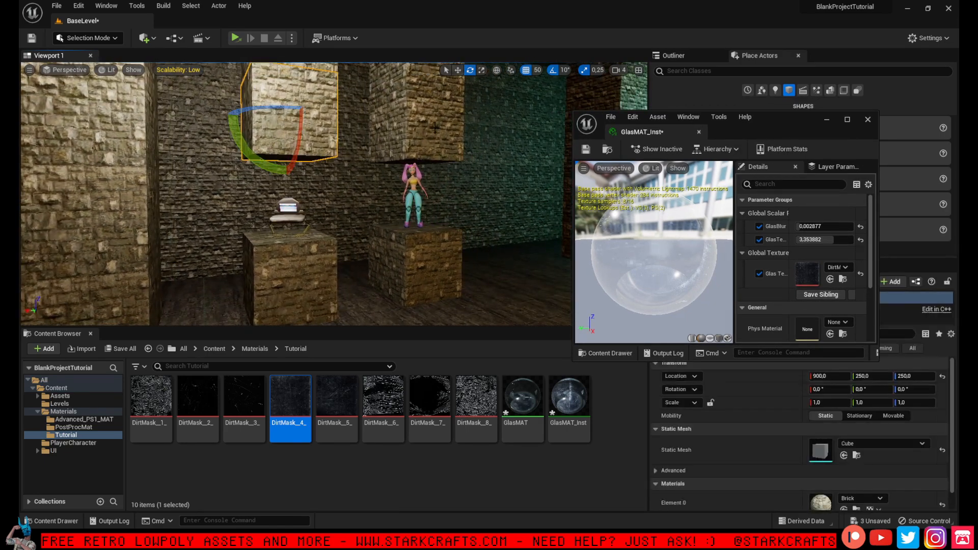
pyautogui.keyDown('ctrl'); pyautogui.click(436, 128); pyautogui.keyUp('ctrl')
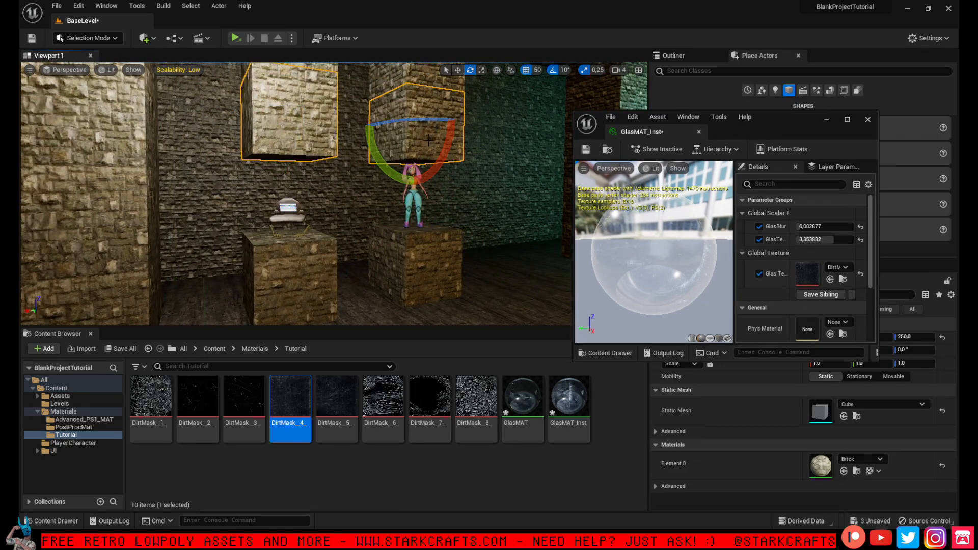
pyautogui.click(458, 70)
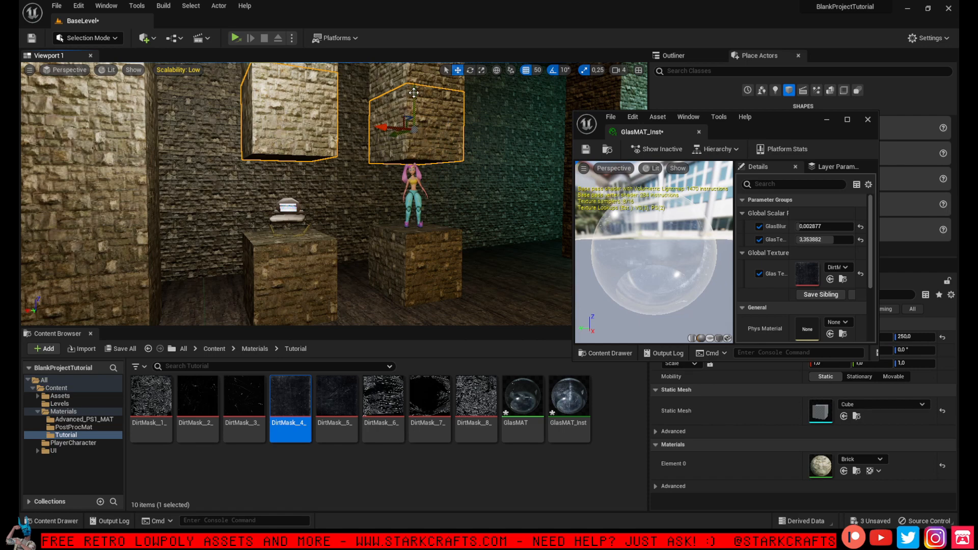
pyautogui.moveTo(414, 93); pyautogui.dragTo(415, 164)
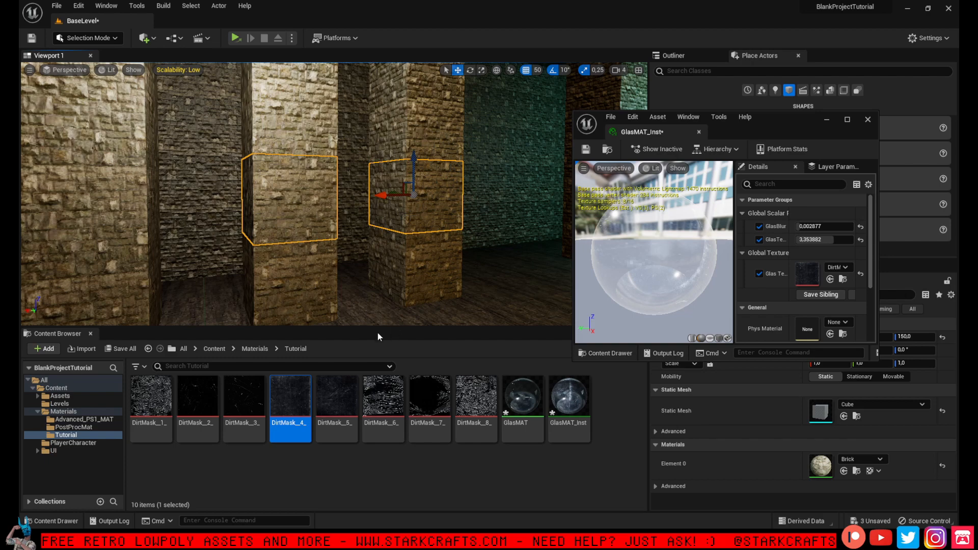
# Apply GlasMAT_Inst to the two duplicated cubes and scale both to 0.75 in X and Y.
pyautogui.moveTo(569, 398); pyautogui.dragTo(295, 209)
pyautogui.press('a')
pyautogui.moveTo(299, 209); pyautogui.dragTo(415, 200, button='right')
pyautogui.press('w')
pyautogui.press('s')
pyautogui.press('a')
pyautogui.press('d')
pyautogui.press('s')
pyautogui.press('d')
pyautogui.click(481, 70)
pyautogui.press('w')
pyautogui.moveTo(364, 233); pyautogui.dragTo(356, 239)
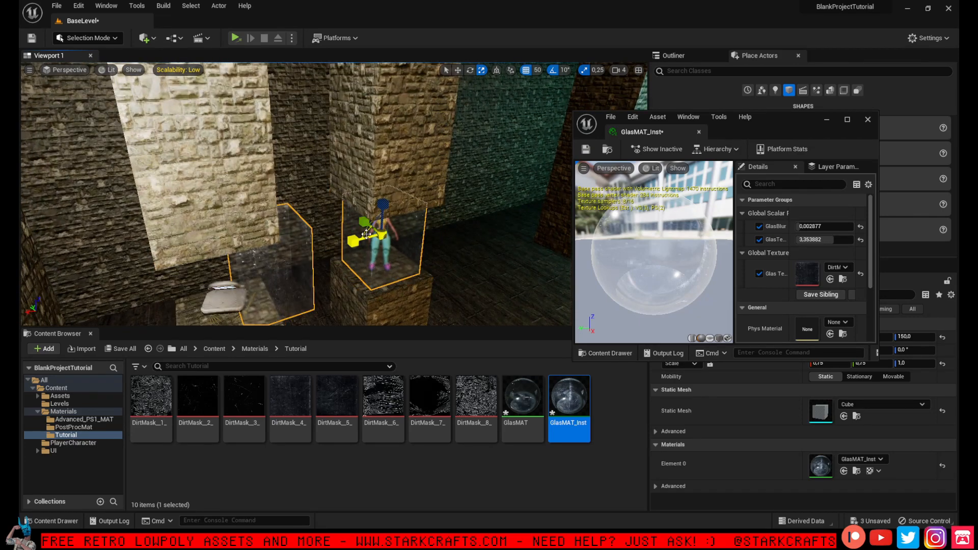
# Move the glass cube beside the hovering prop to X 900 so it encloses the prop on its pedestal.
pyautogui.click(458, 71)
pyautogui.click(287, 278)
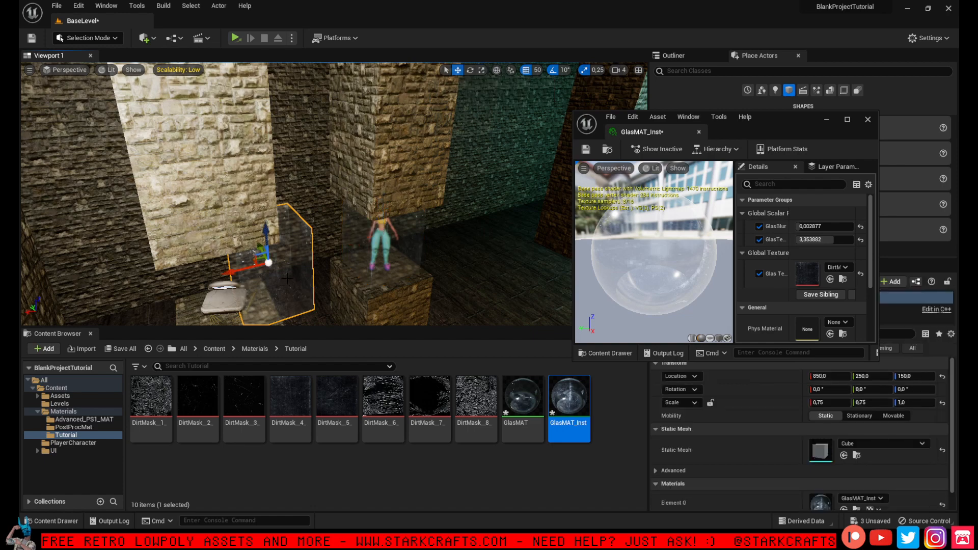
pyautogui.moveTo(236, 272); pyautogui.dragTo(193, 281)
pyautogui.moveTo(264, 283); pyautogui.dragTo(256, 269, button='right')
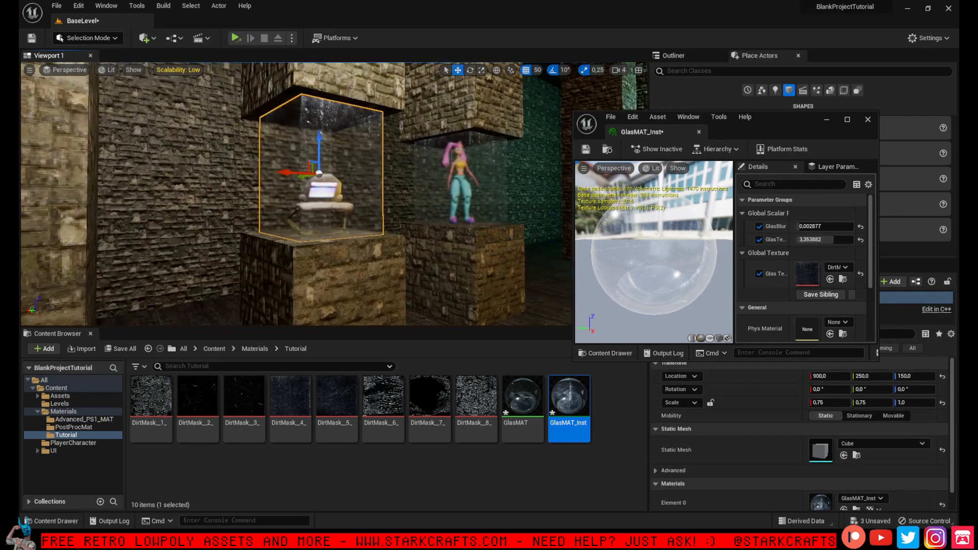
# Adjust GlasTexture_Intens in GlasMAT_Inst and inspect the dirt on the glass display cases up close.
pyautogui.moveTo(819, 241)
pyautogui.mouseDown()
pyautogui.moveTo(797, 241)
pyautogui.moveTo(831, 240)
pyautogui.mouseUp()
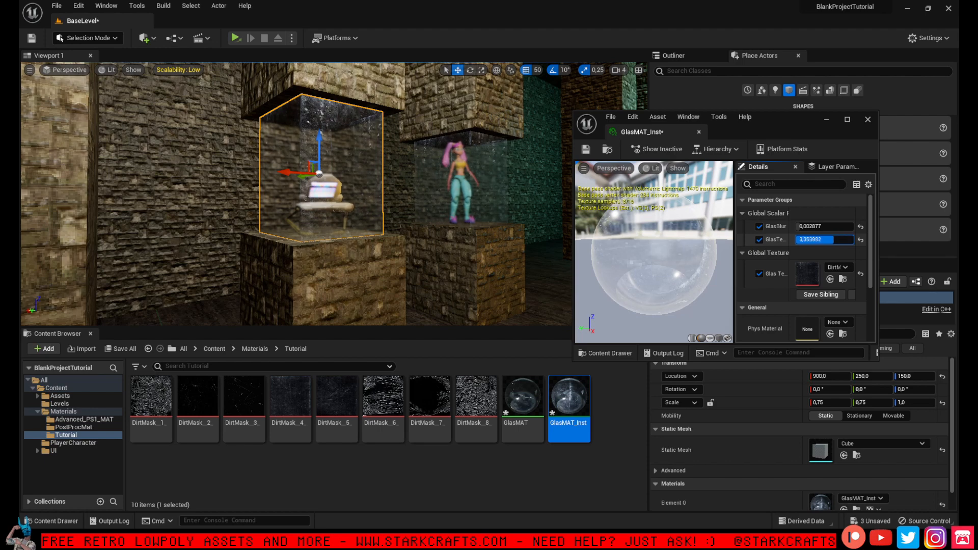
pyautogui.moveTo(489, 219); pyautogui.dragTo(573, 179, button='right')
pyautogui.press('w')
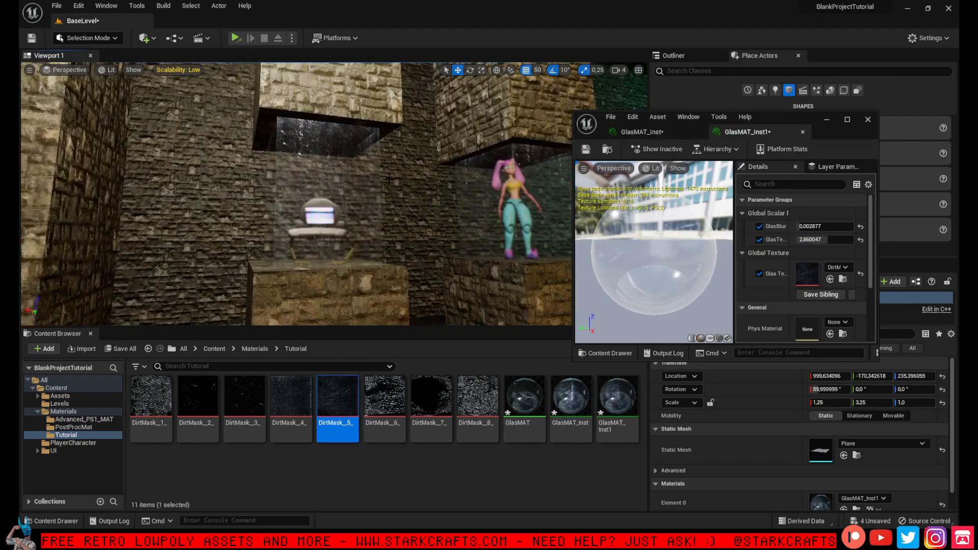
pyautogui.press('w')
pyautogui.moveTo(388, 179); pyautogui.dragTo(388, 163, button='right')
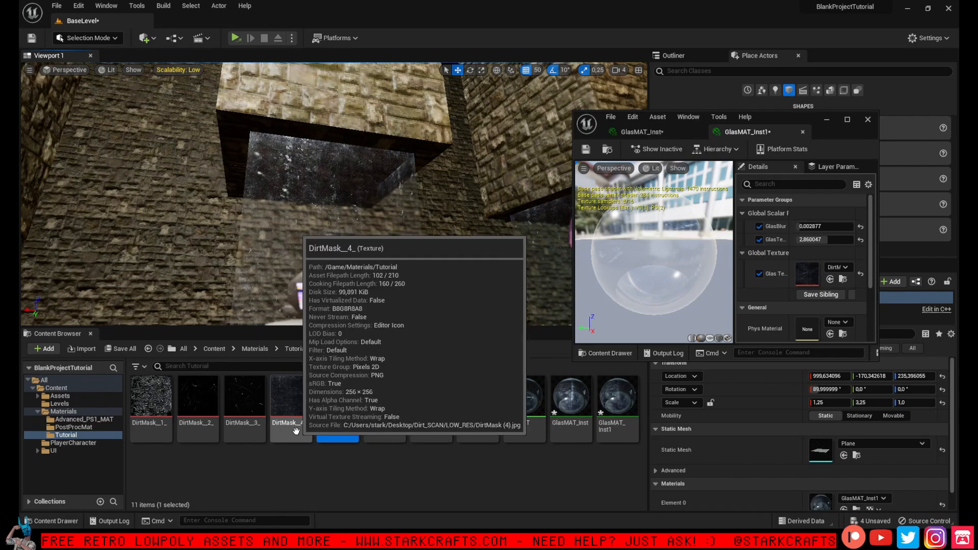
# Examine the blur and dirt on the window panes and display cases from several viewpoints with Game View enabled.
pyautogui.click(315, 438)
pyautogui.press('s')
pyautogui.moveTo(326, 229); pyautogui.dragTo(338, 287, button='right')
pyautogui.moveTo(326, 203); pyautogui.dragTo(324, 178, button='right')
pyautogui.press('w')
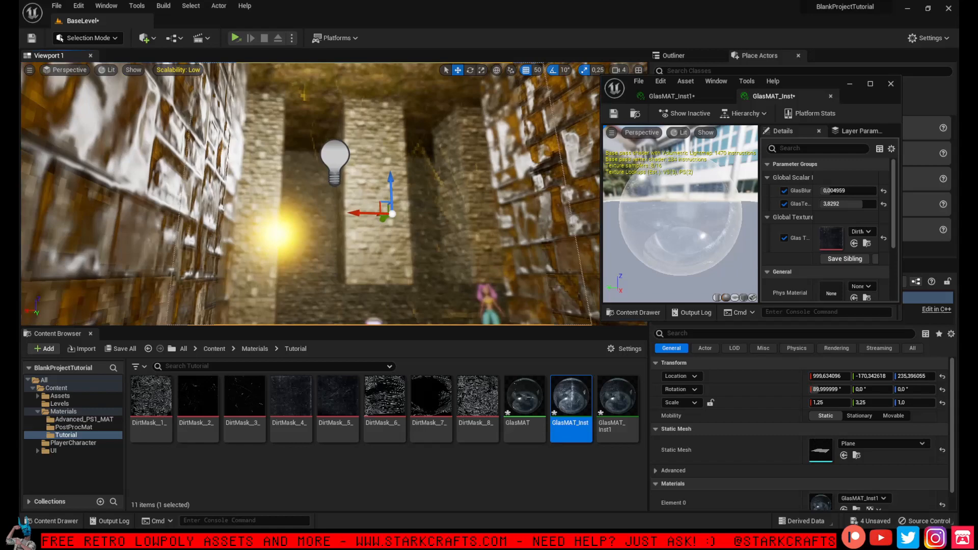
pyautogui.press('g')
pyautogui.moveTo(326, 178); pyautogui.dragTo(418, 224, button='right')
pyautogui.press('w')
pyautogui.press('a')
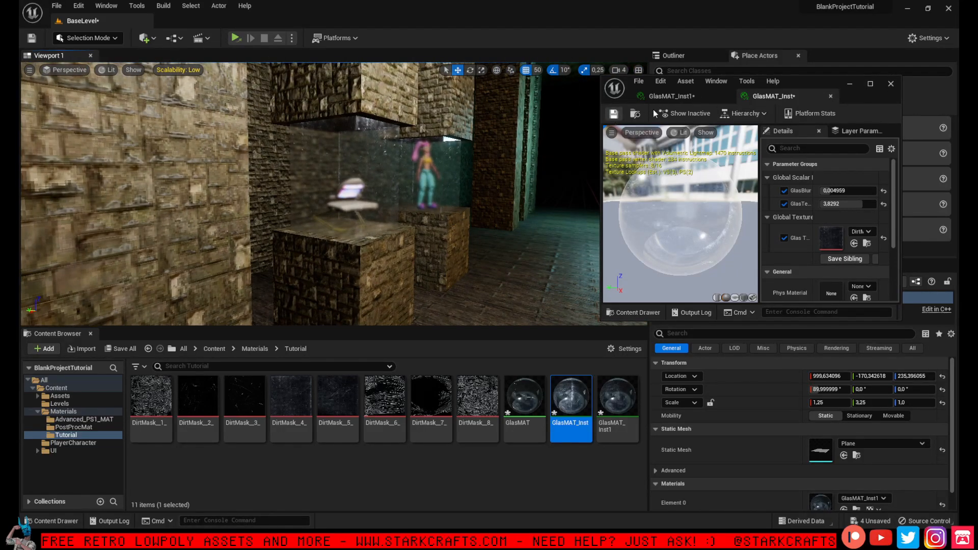
# Save GlasMAT_Inst1 and GlasMAT_Inst, and review both instances' parameters in the maximized editor before closing it.
pyautogui.click(673, 96)
pyautogui.click(615, 113)
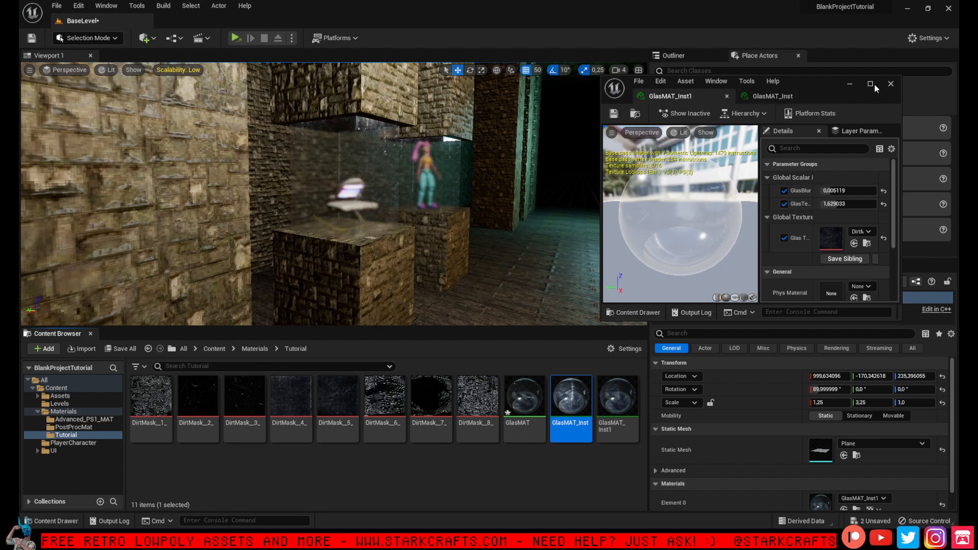
pyautogui.click(871, 84)
pyautogui.moveTo(278, 234); pyautogui.dragTo(95, 158)
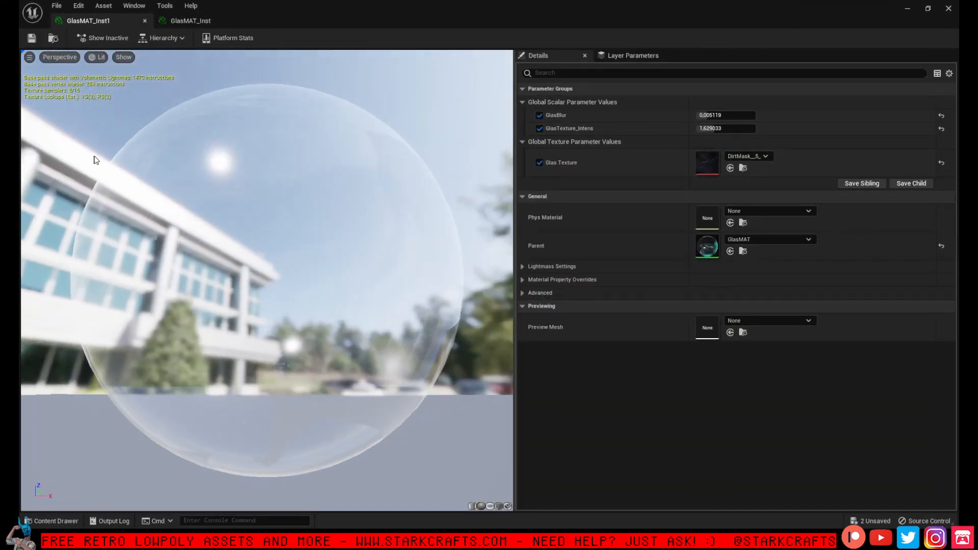
pyautogui.click(196, 25)
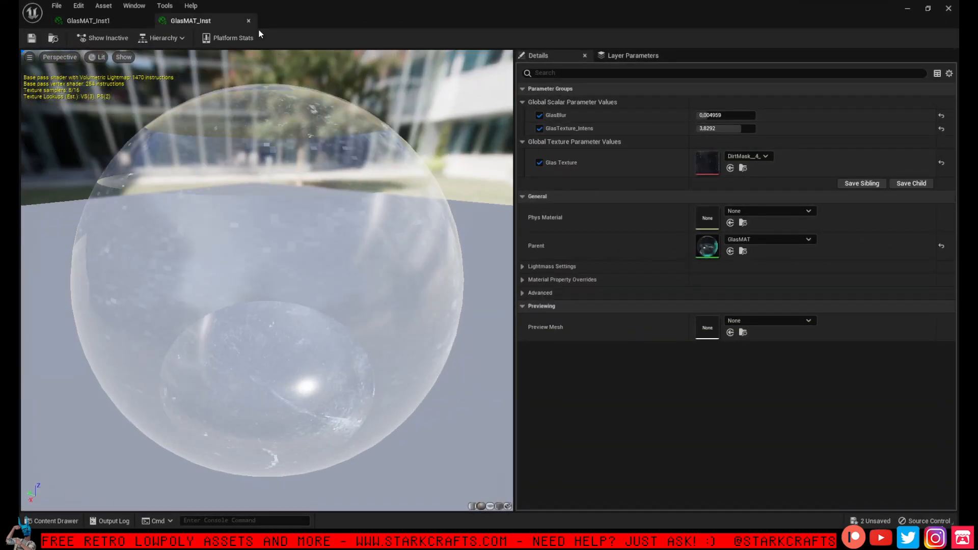
pyautogui.click(949, 6)
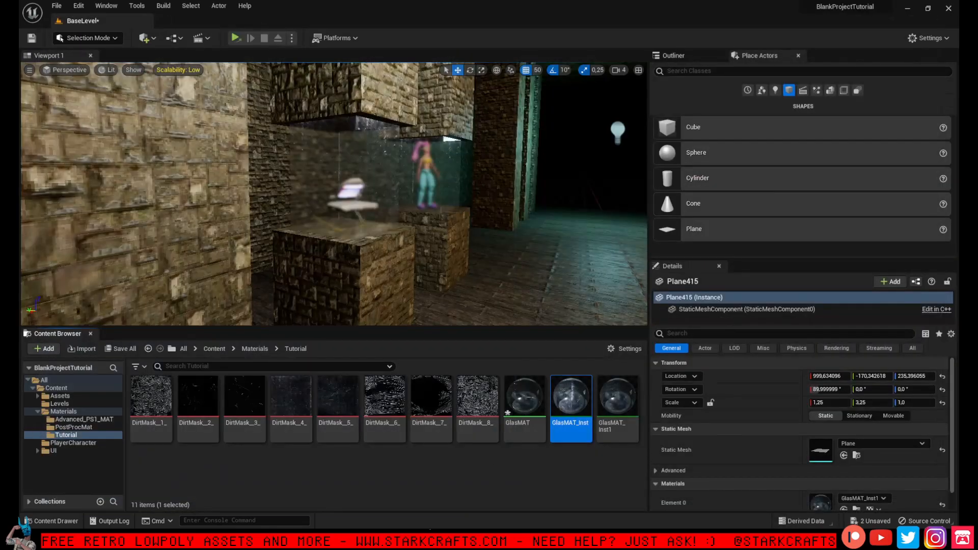